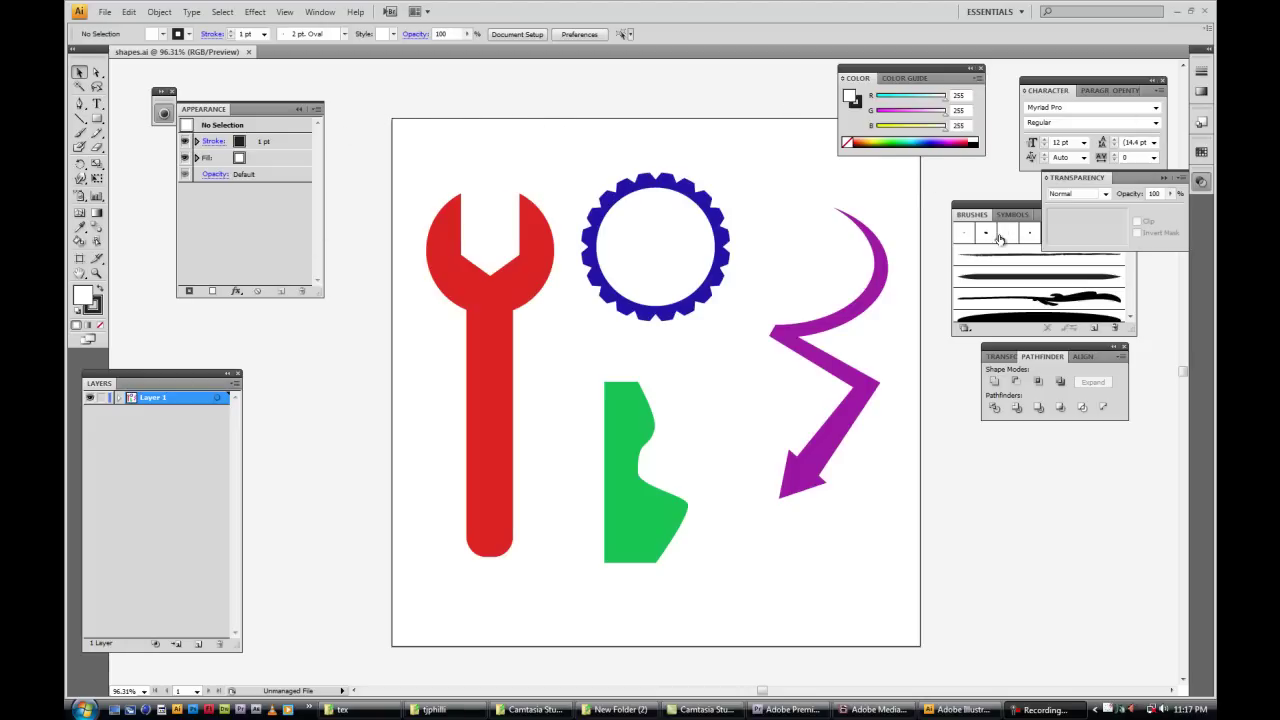
- Create a new RGB document 800 px wide and 800 px high
left_click_drag(1042, 356, 1073, 362)
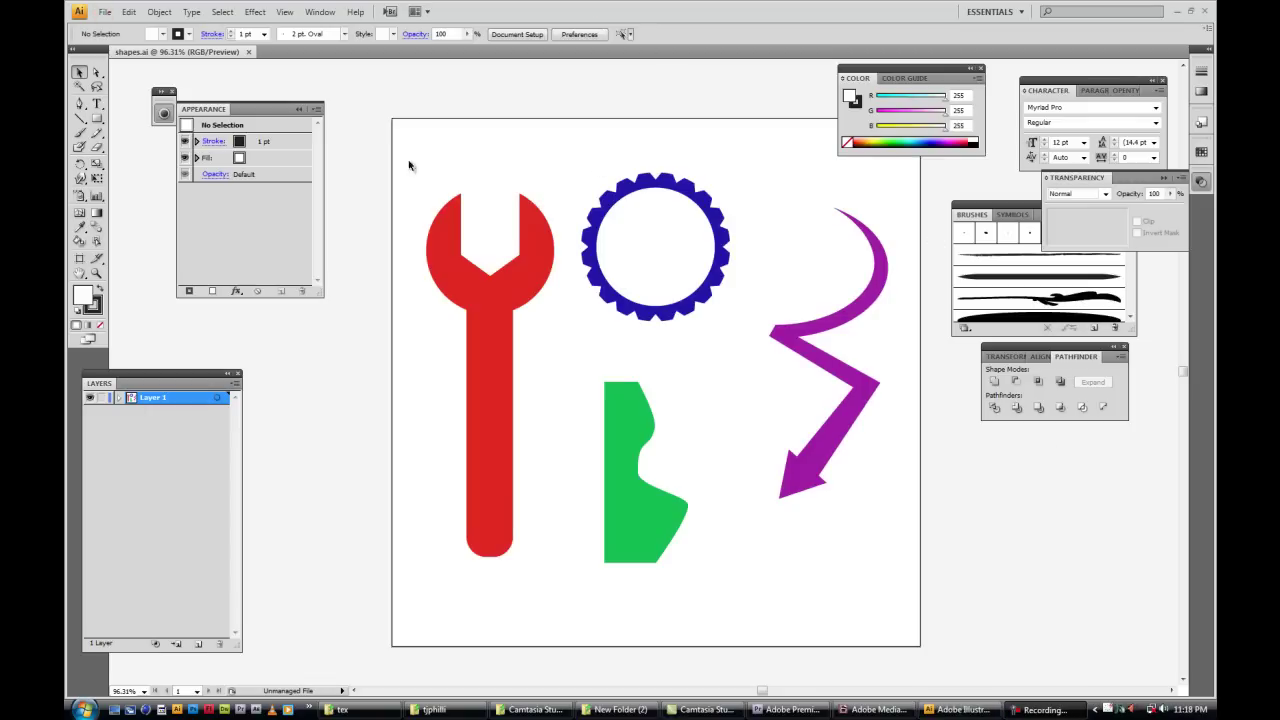
left_click(105, 11)
left_click(125, 24)
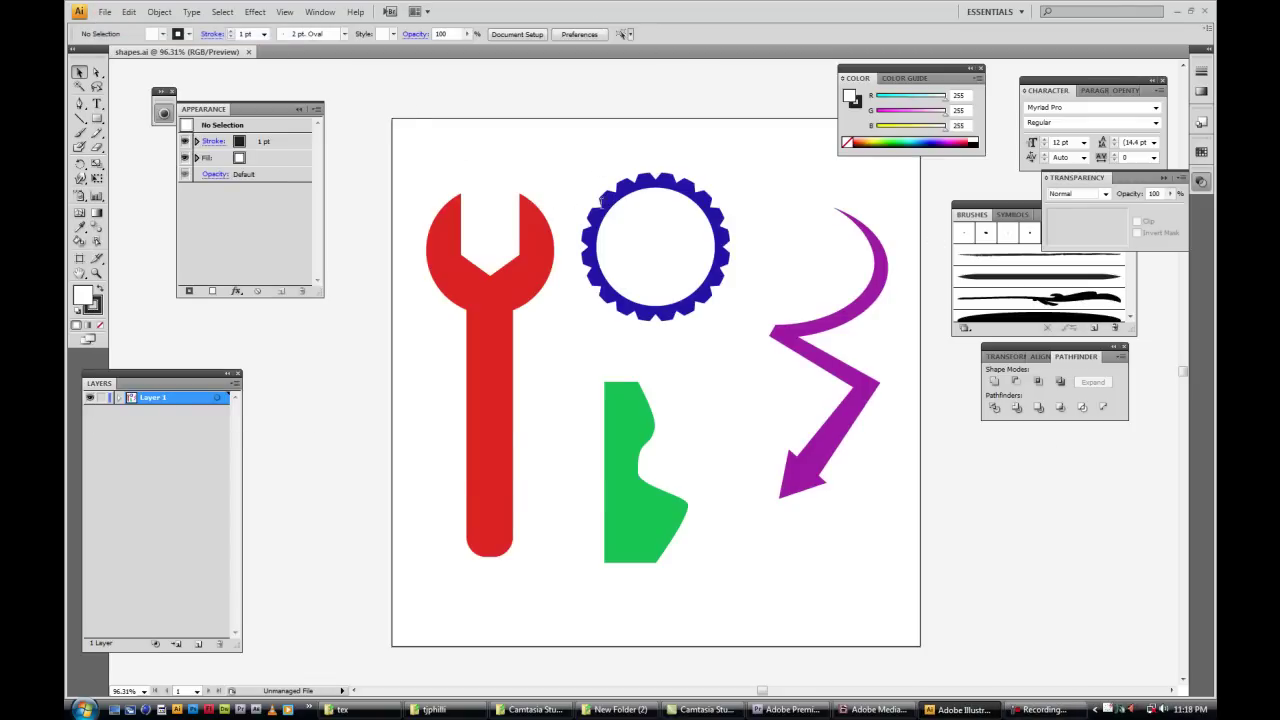
left_click(575, 327)
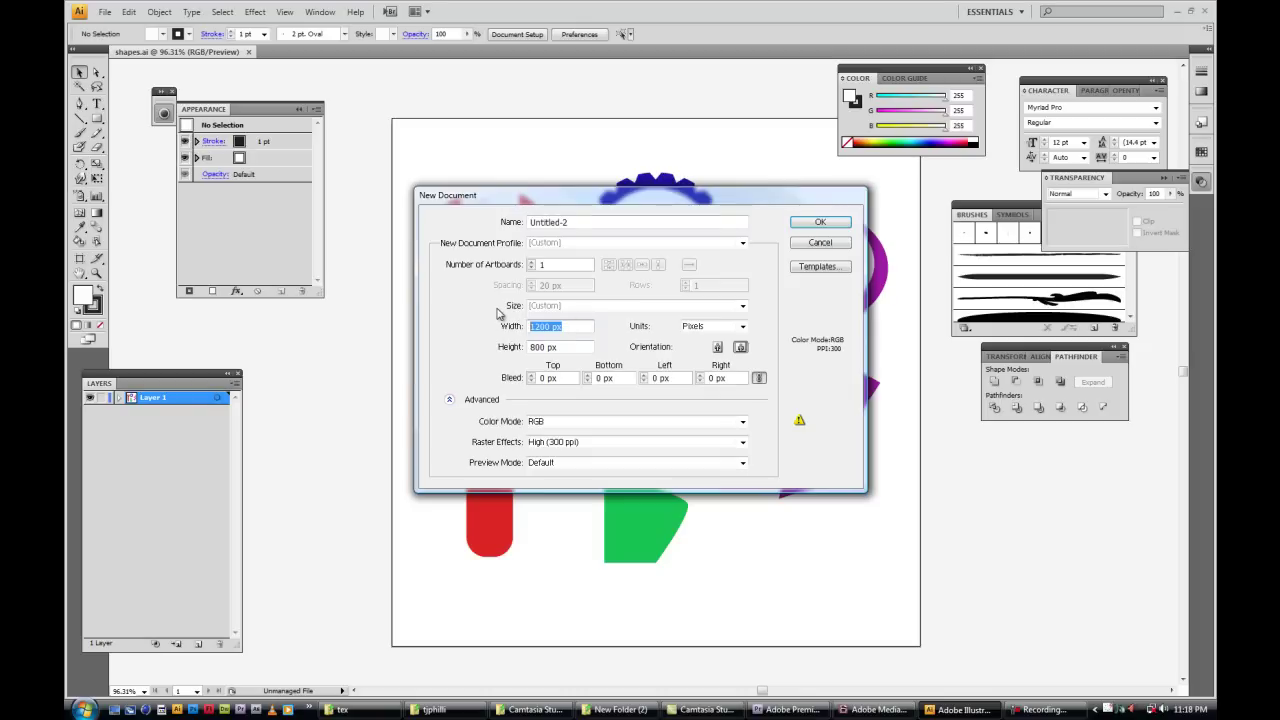
type("800")
key("Return")
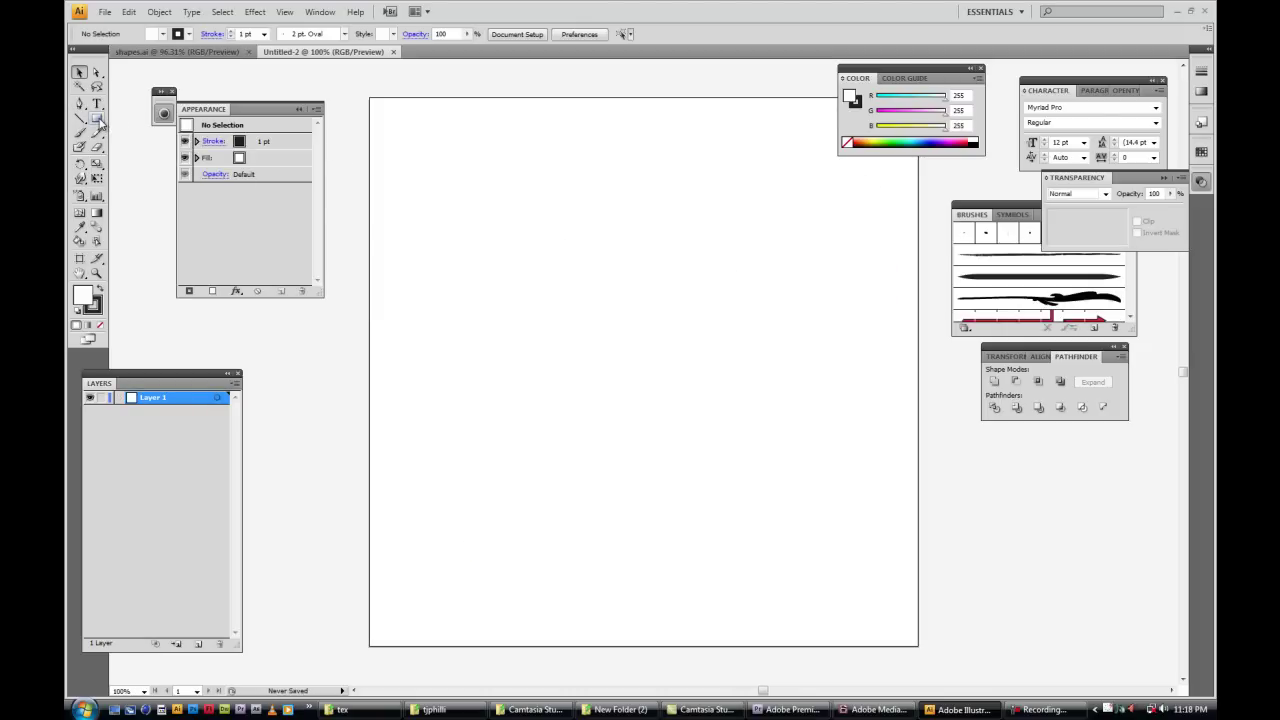
- Draw a rectangle about 93 by 148 px in the artboard's upper-left area and fill it dark brown (RGB 63, 20, 0)
left_click_drag(99, 121, 118, 127)
left_click_drag(444, 160, 509, 262)
left_click(79, 72)
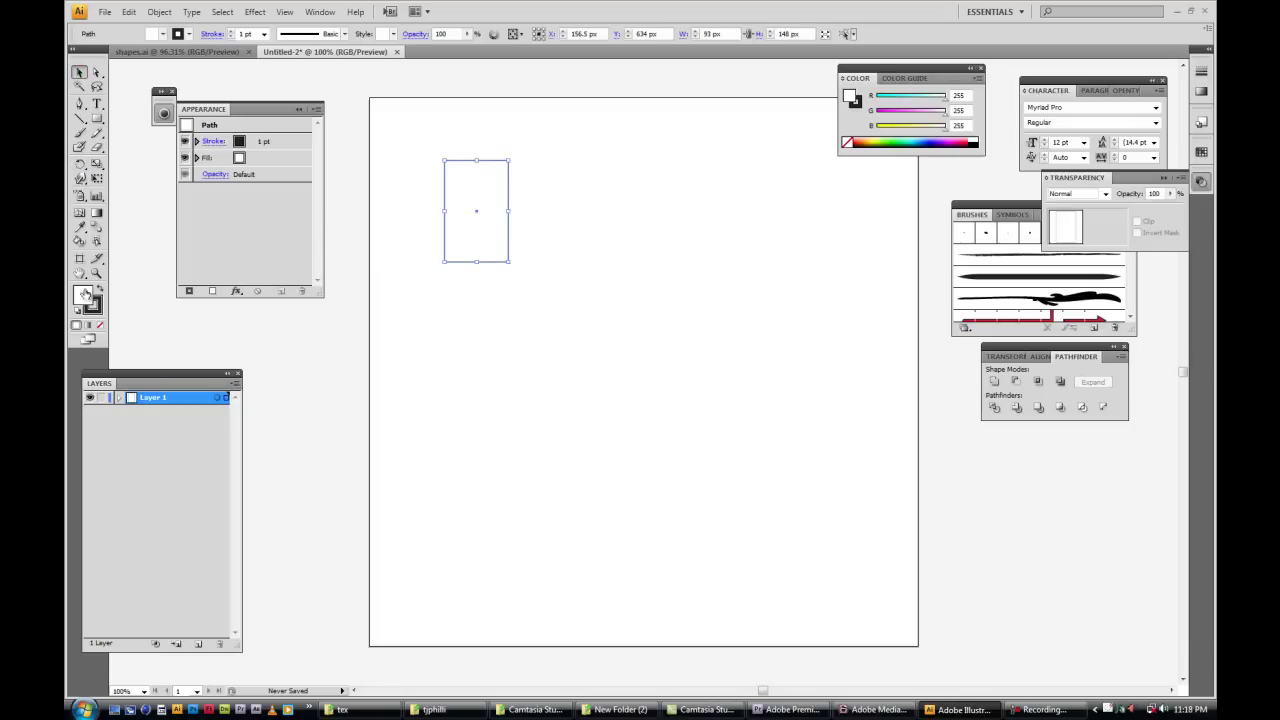
left_click(863, 142)
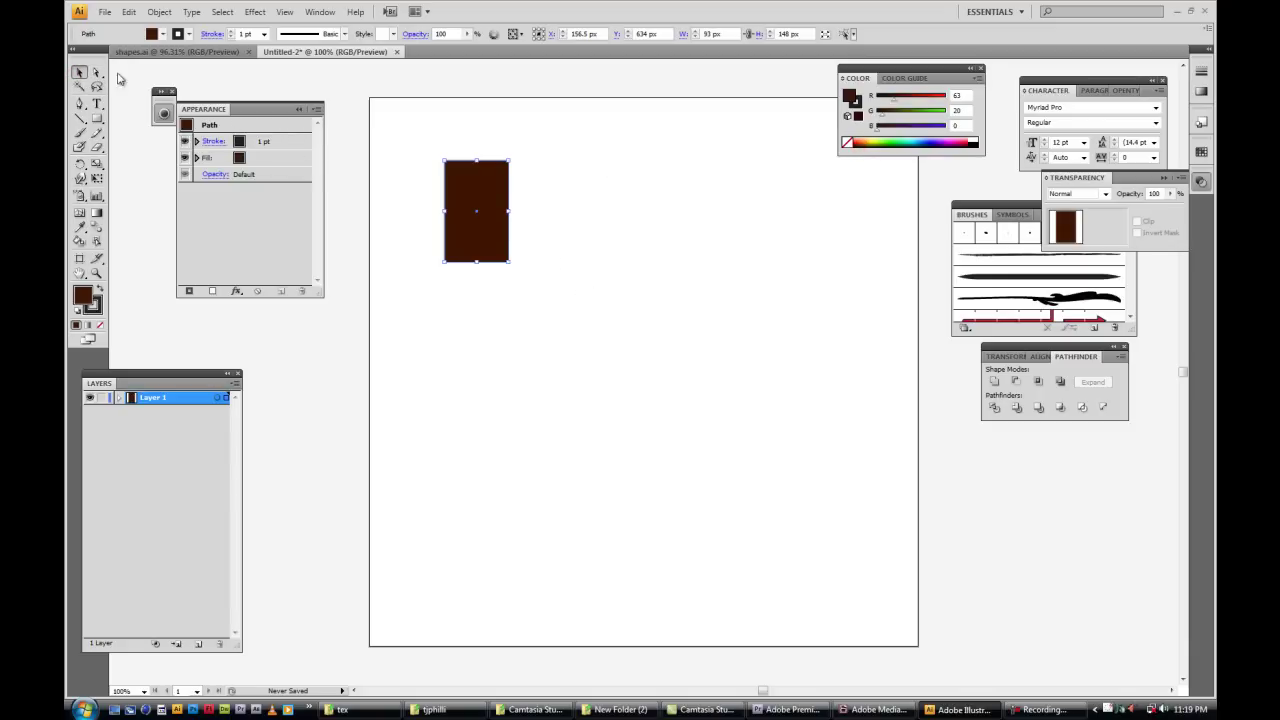
- Add an anchor point to the rectangle's bottom edge and move it to the edge's midpoint
left_click_drag(553, 195, 513, 196)
left_click_drag(79, 103, 140, 121)
left_click_drag(414, 183, 530, 308)
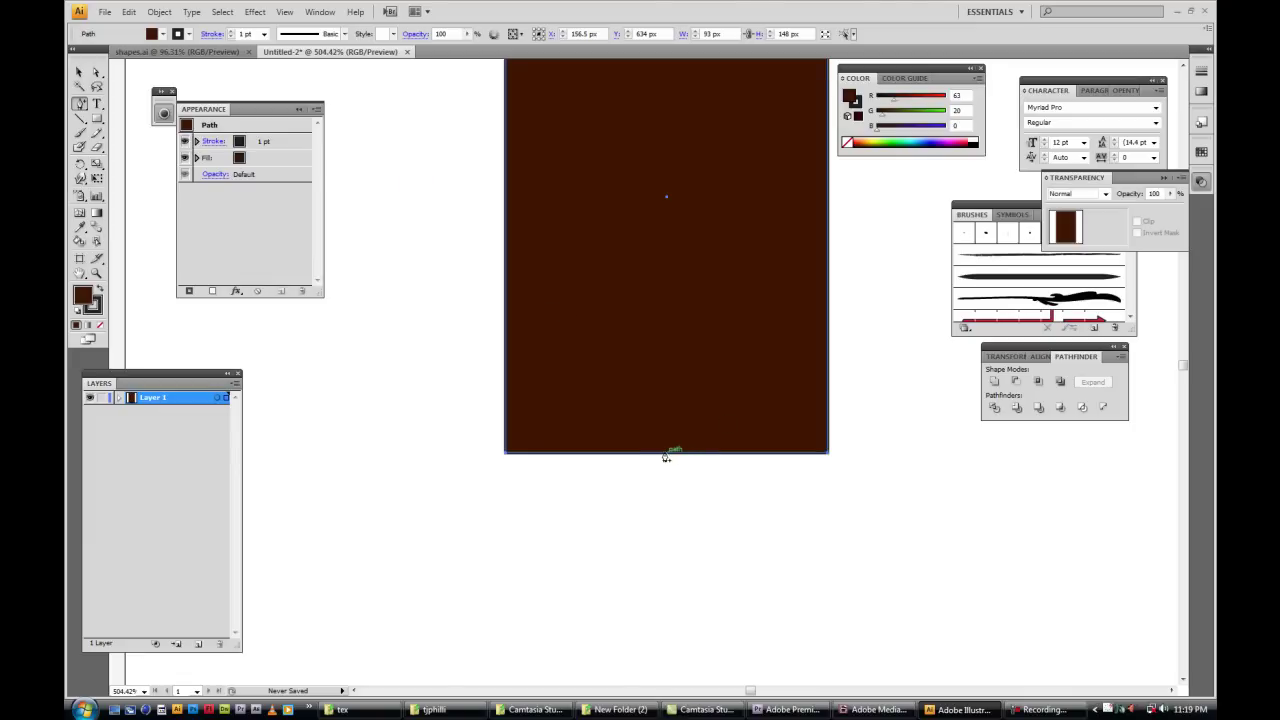
left_click(628, 452)
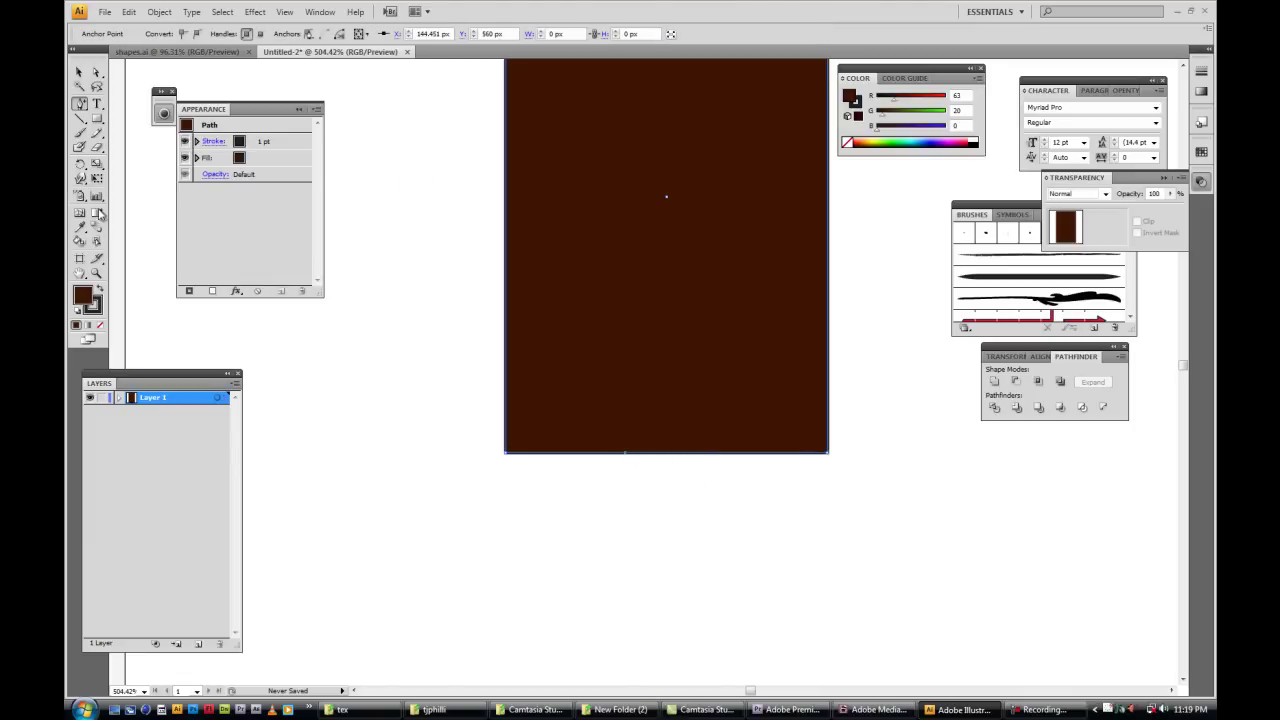
left_click(96, 72)
left_click_drag(640, 504, 667, 459)
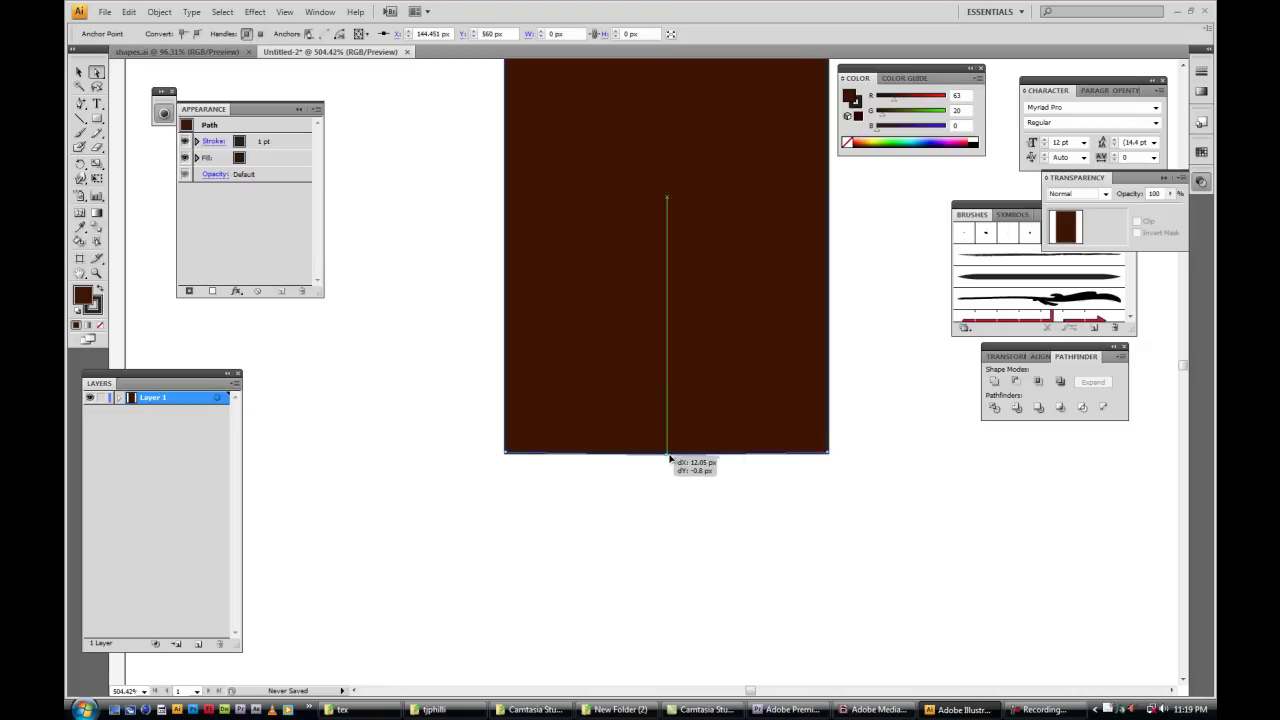
mouse_move(667, 459)
left_mouse_down()
mouse_move(626, 449)
mouse_move(666, 457)
left_mouse_up()
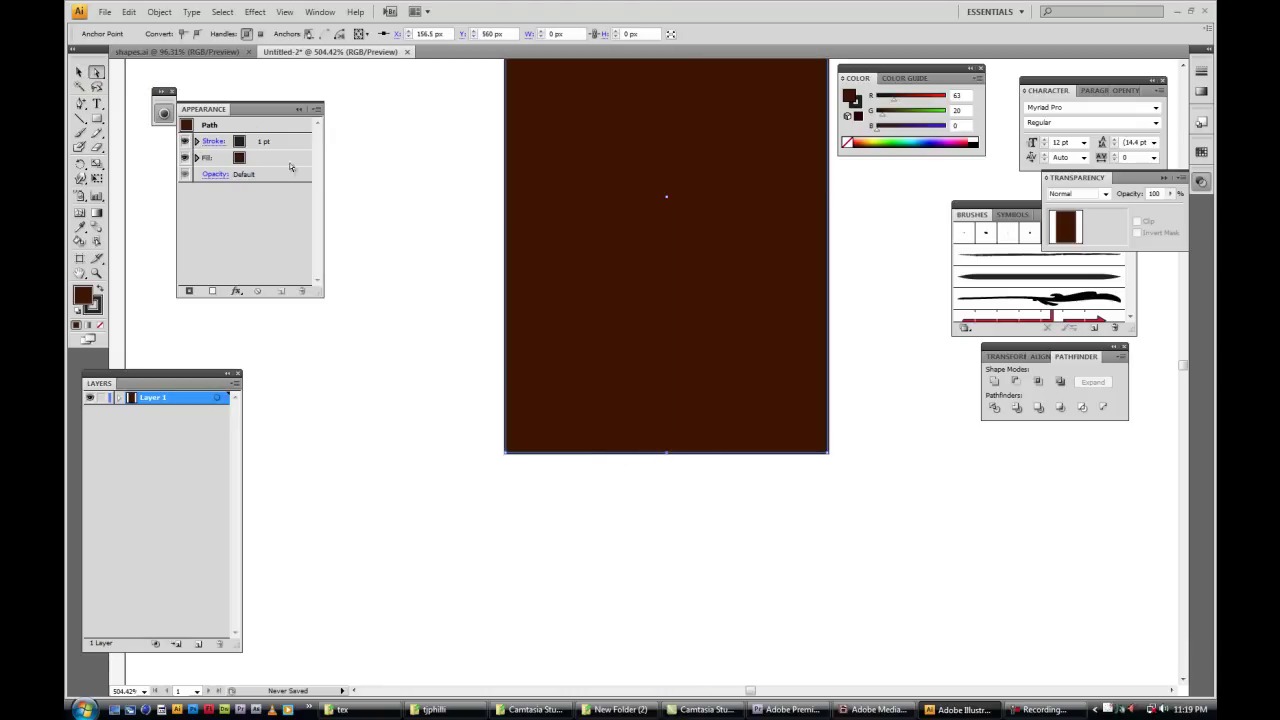
- Pull the bottom edge's middle anchor point straight down about 28 px to form a pointed tip
left_click(674, 490, "ctrl+alt")
left_click(661, 487, "ctrl+alt")
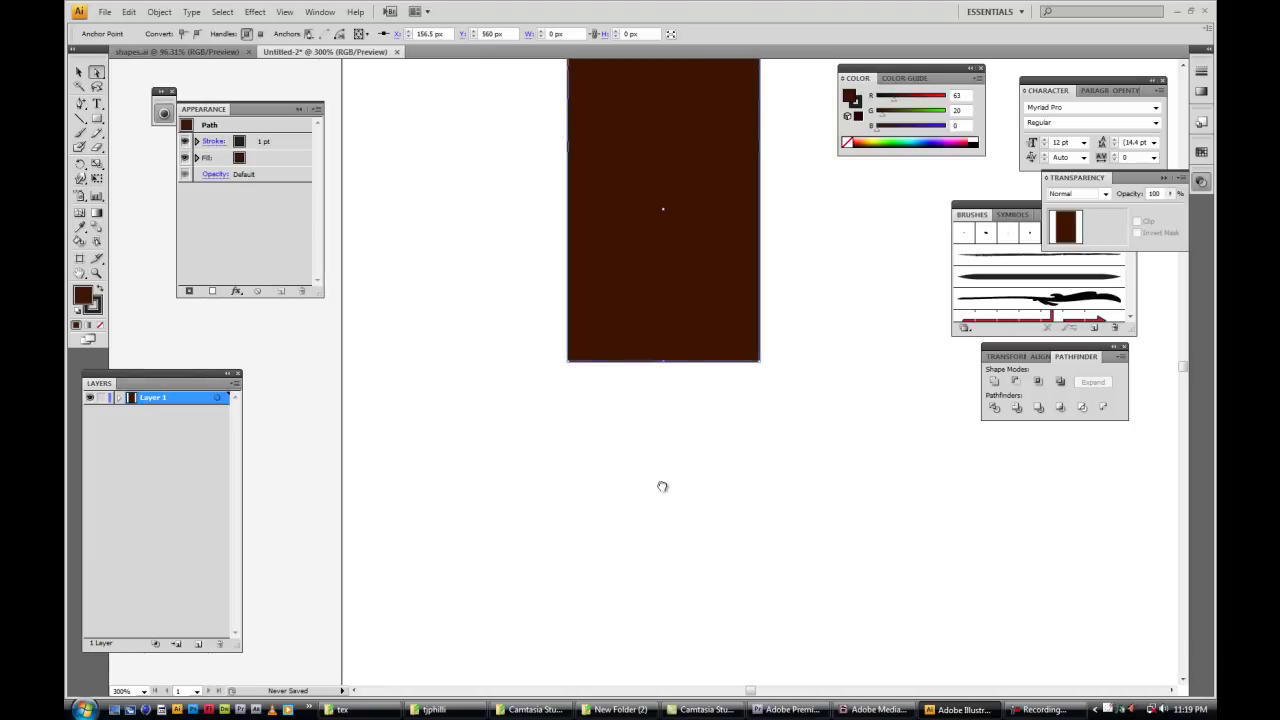
left_click(665, 362)
left_click_drag(665, 368, 664, 460)
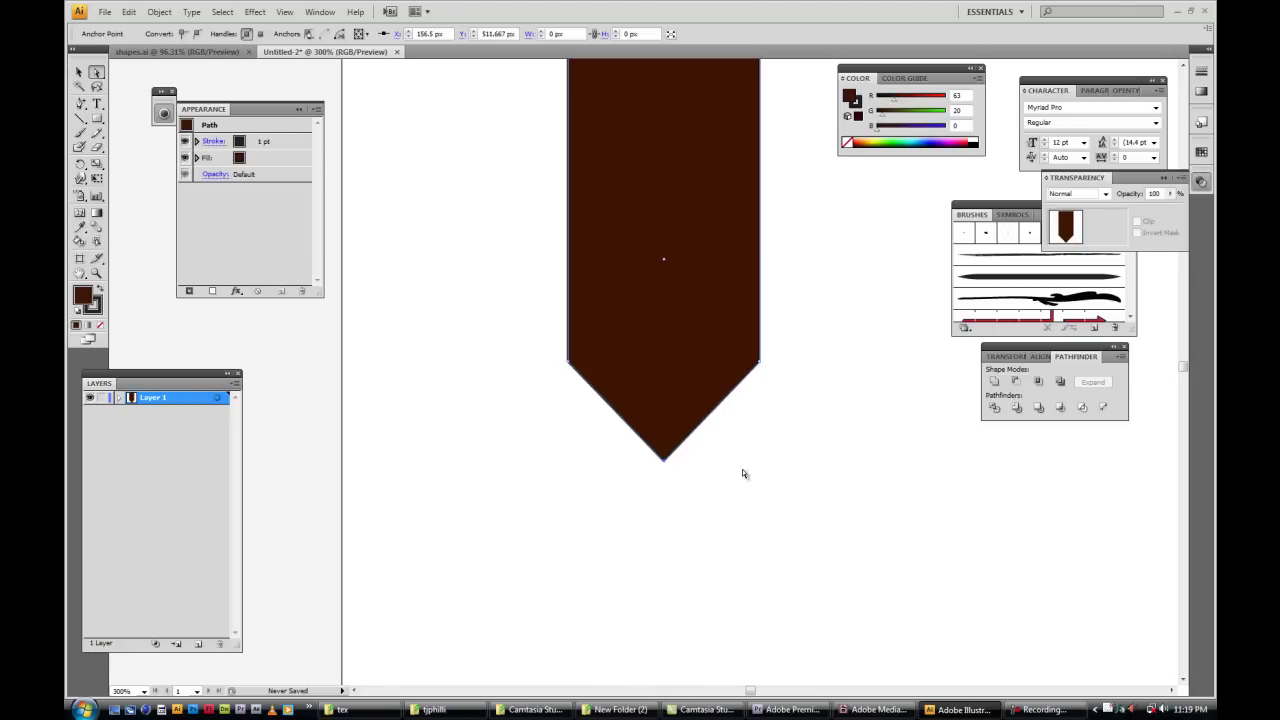
left_click(771, 454, "ctrl+alt")
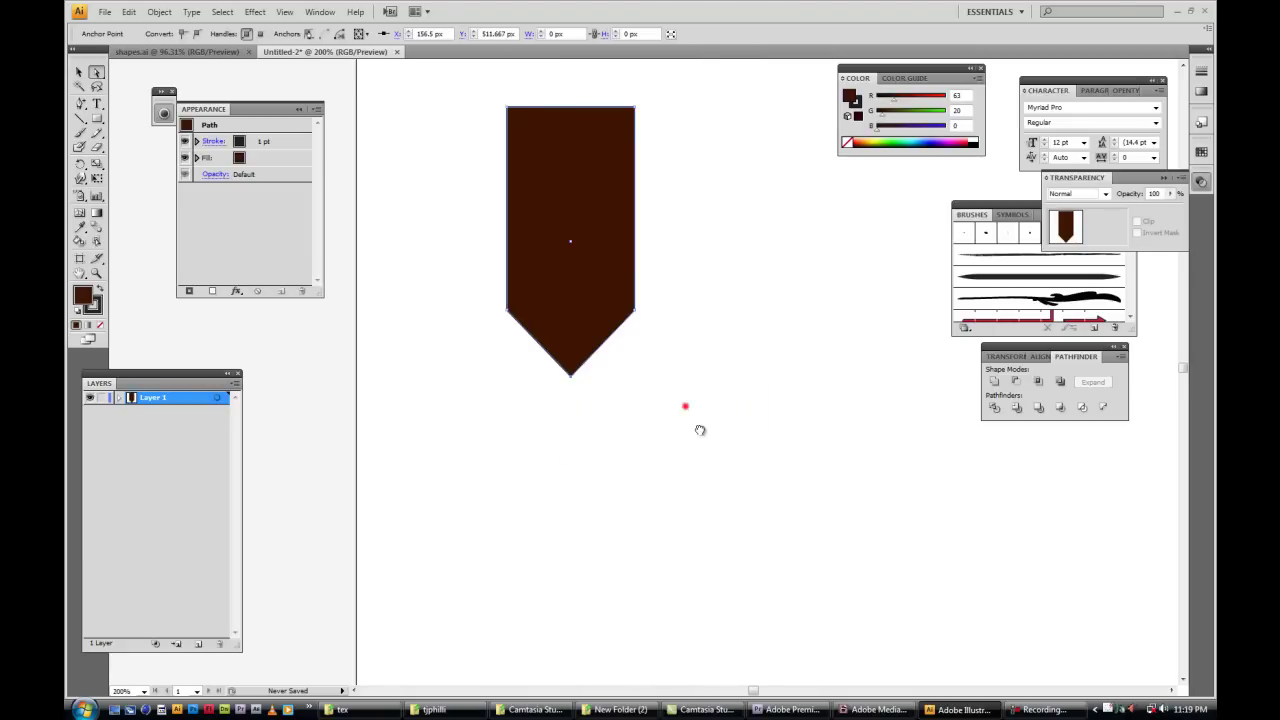
- Draw a circle about 204 px across, centred below the brown shape's tip, with a green fill (RGB 63, 255, 100)
left_click_drag(685, 406, 762, 496)
left_click_drag(97, 119, 125, 146)
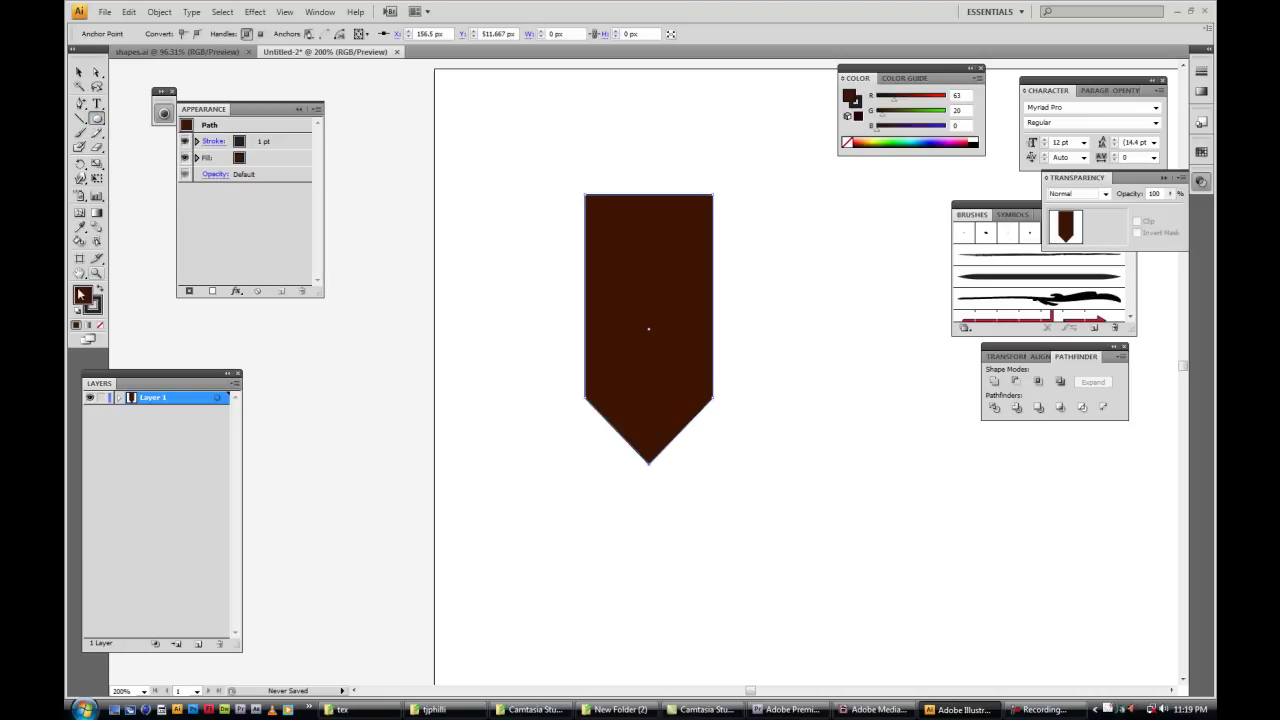
key("ctrl+shift+a")
left_click(900, 135)
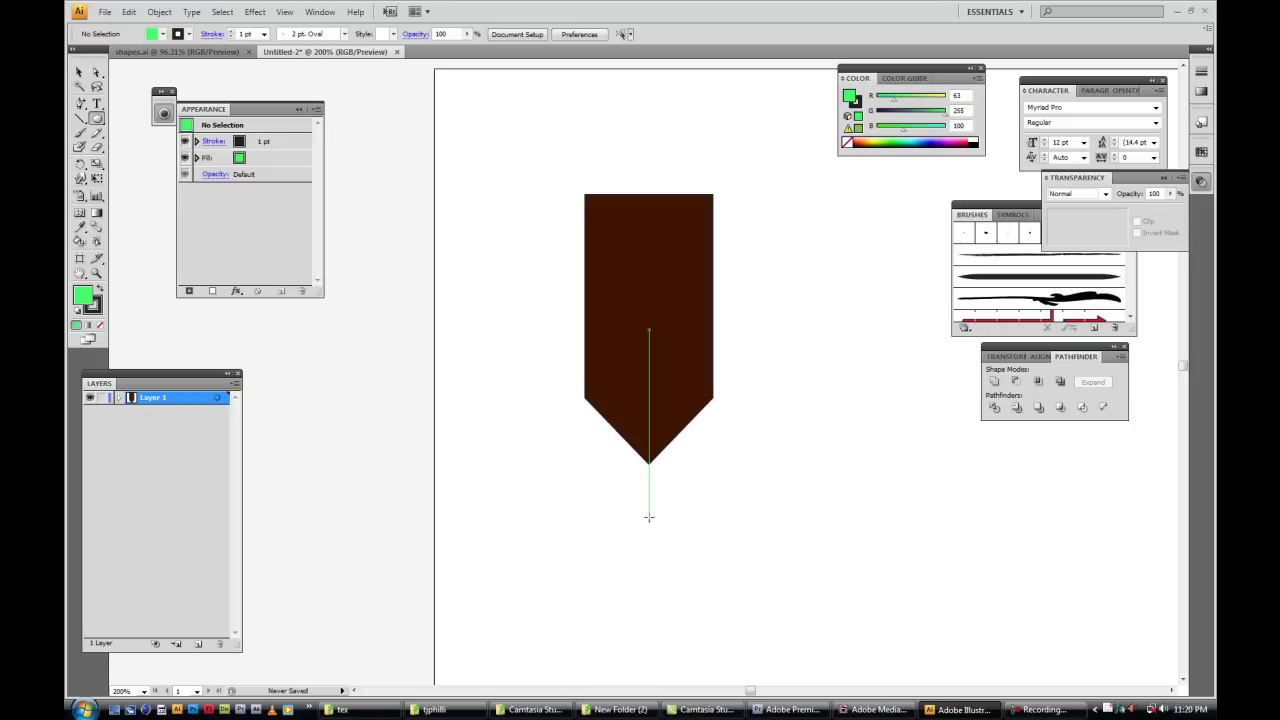
left_click_drag(649, 510, 744, 372)
- Remove the green circle's stroke and move the circle up until its centre sits on the brown shape's tip
left_click(84, 72)
left_click(96, 308)
left_click(99, 325)
left_click_drag(661, 494, 661, 447)
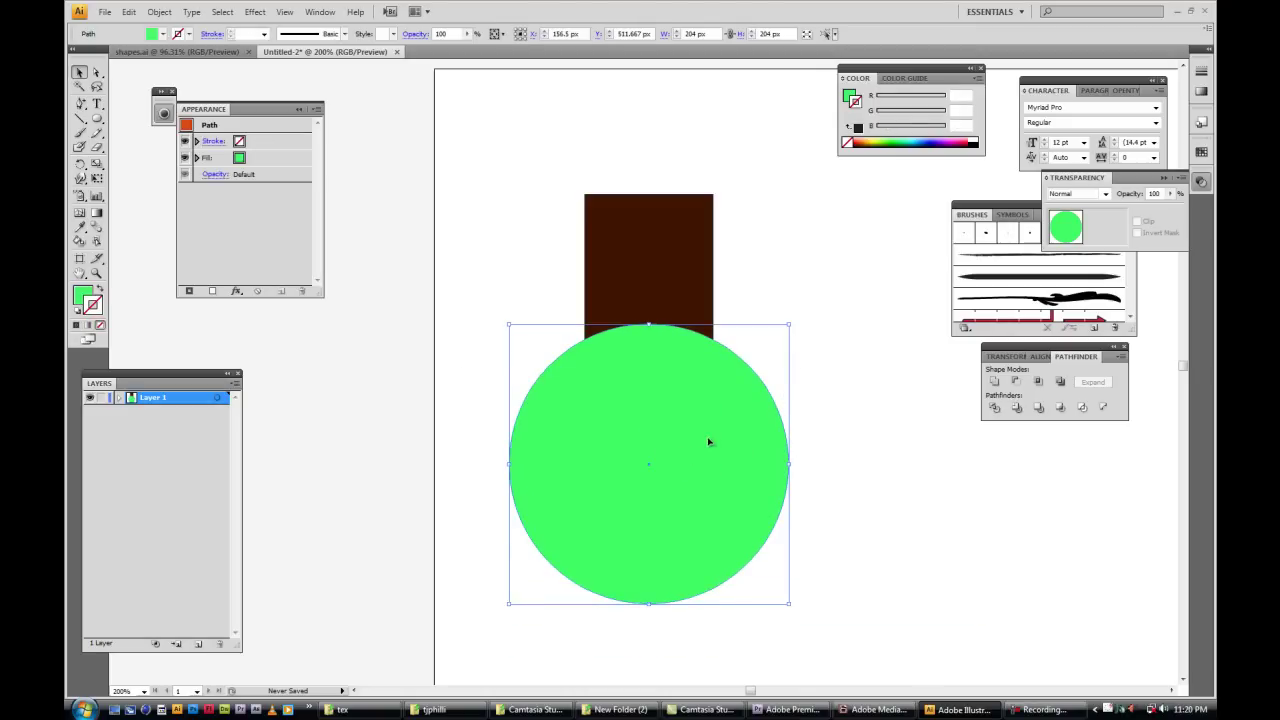
- Send the green circle behind the brown shape and move it straight up about 43 px
right_click(712, 442)
mouse_move(806, 615)
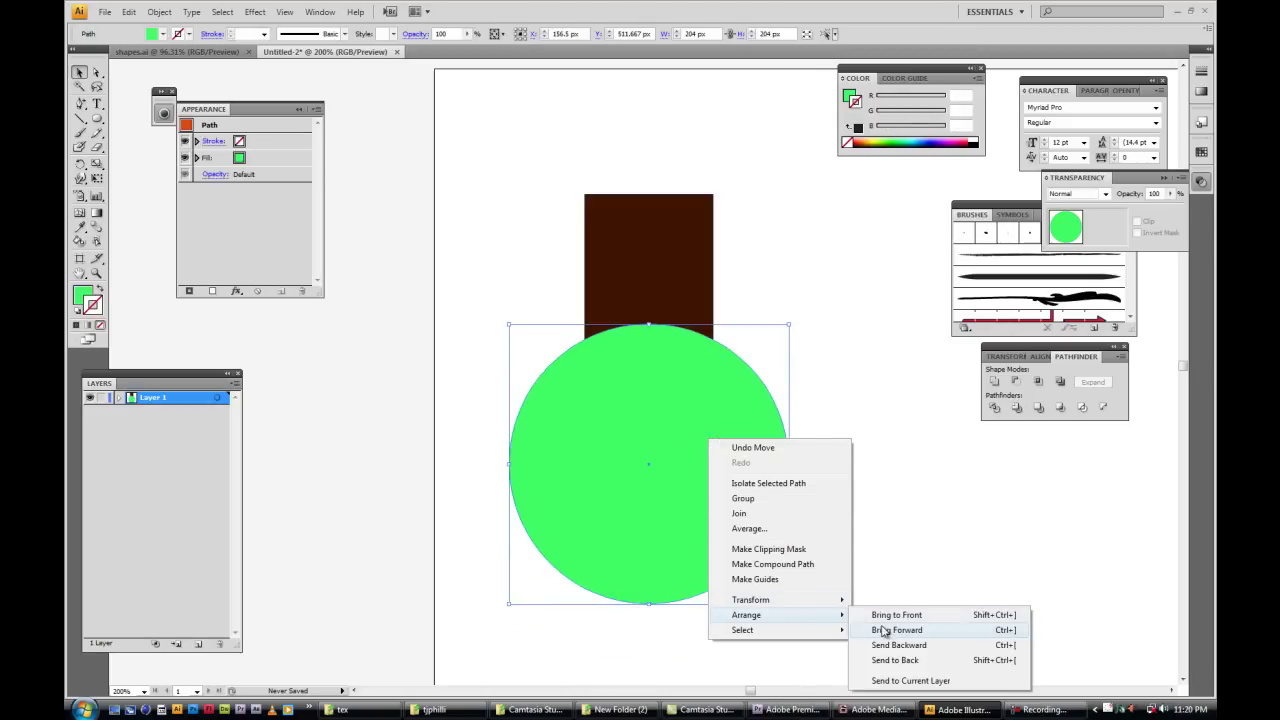
left_click(898, 658)
left_click_drag(738, 493, 730, 448)
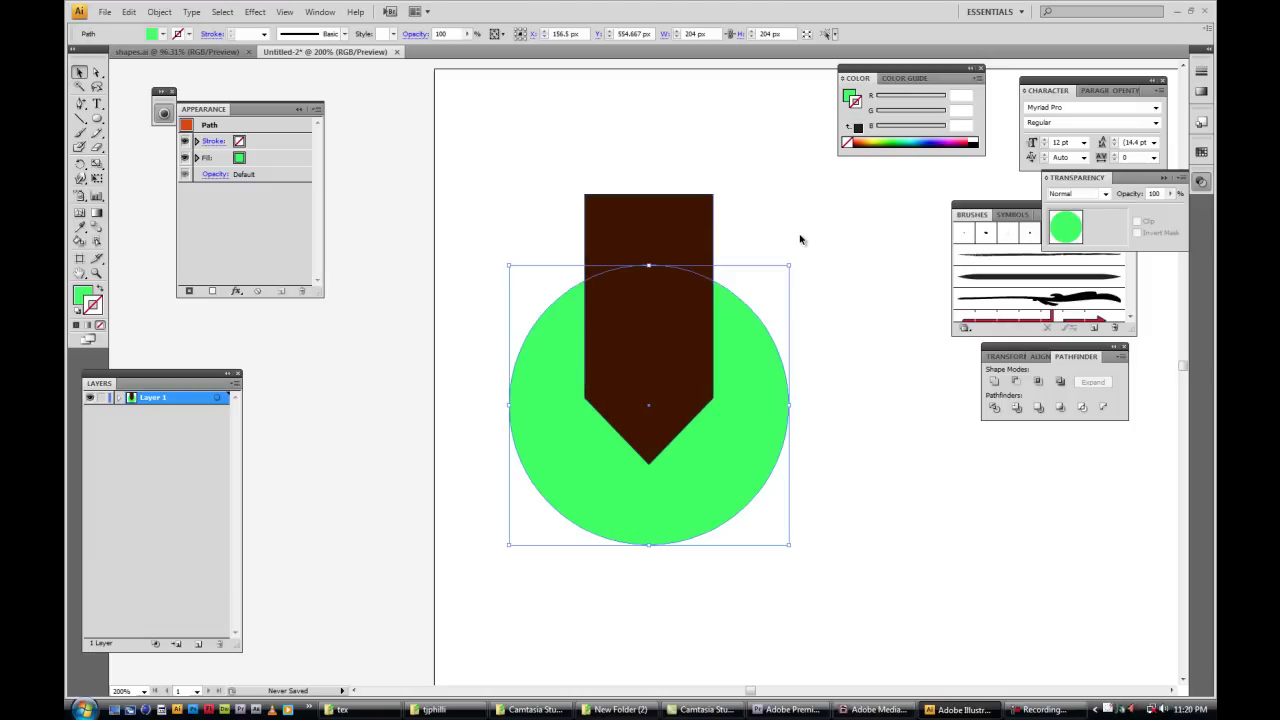
- Cut the brown shape out of the green circle with Pathfinder Minus Front to form the wrench head
left_click(629, 380, "shift")
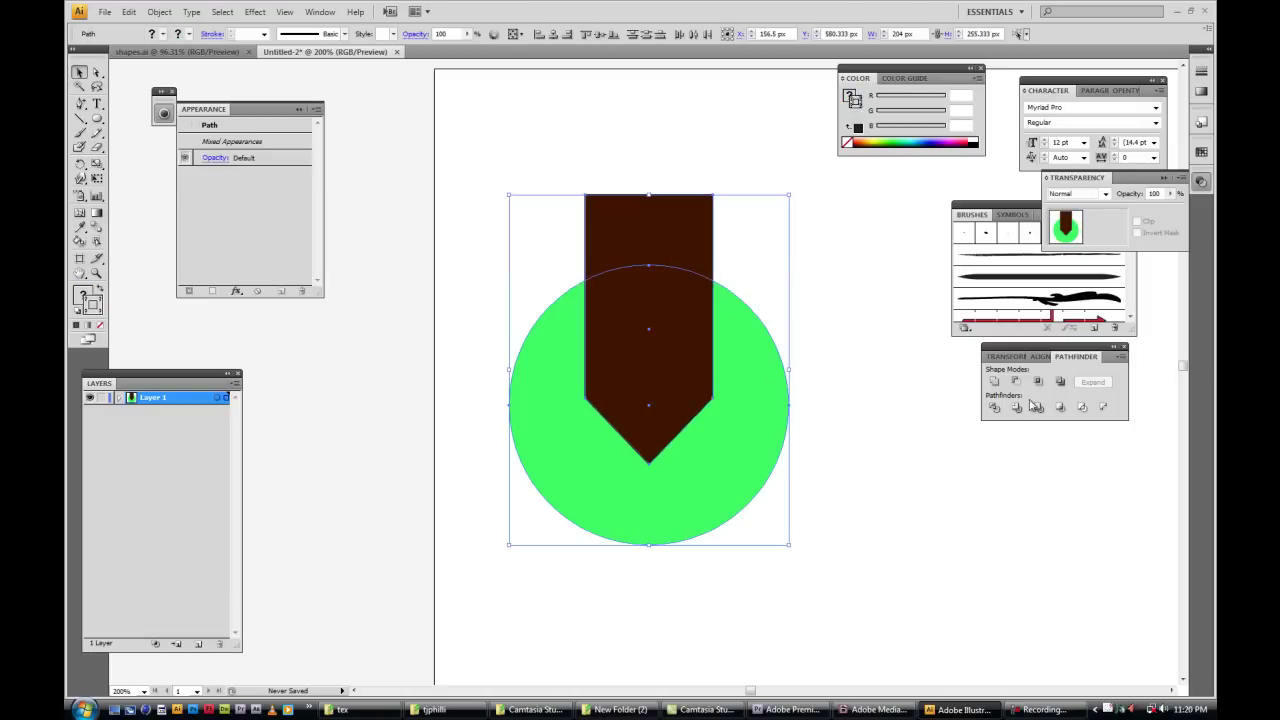
left_click(1017, 384)
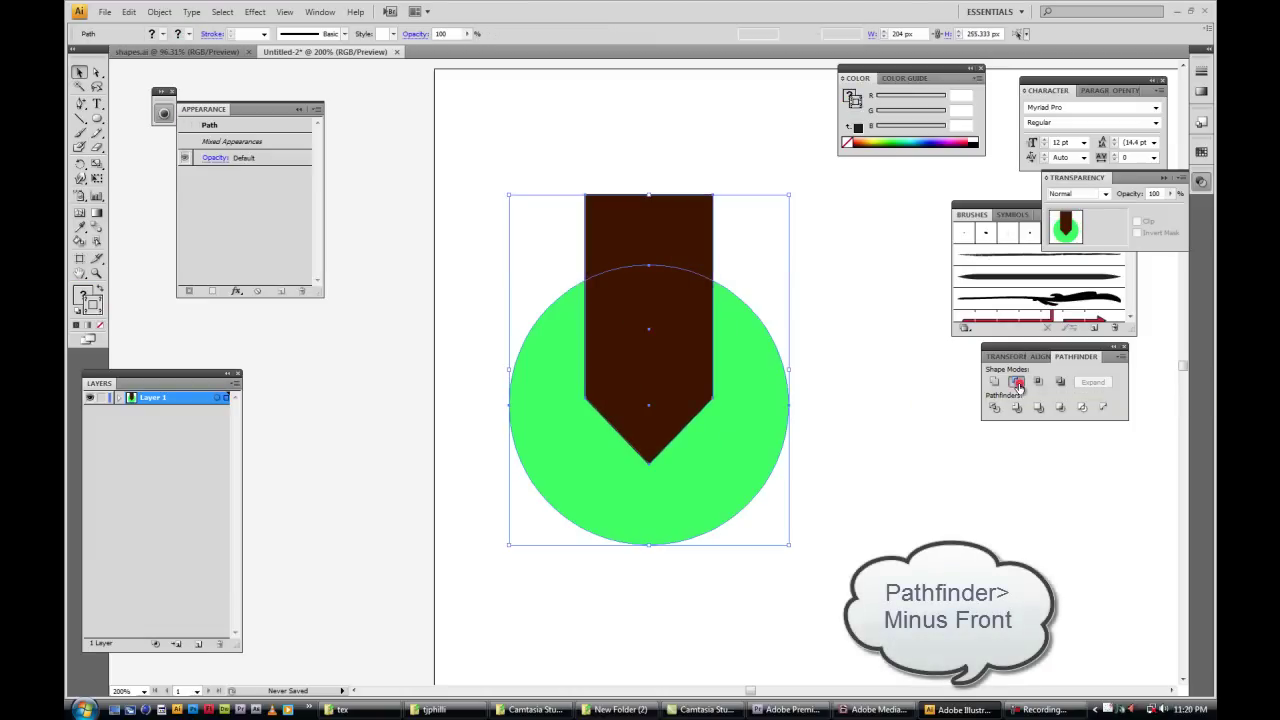
left_click(880, 428)
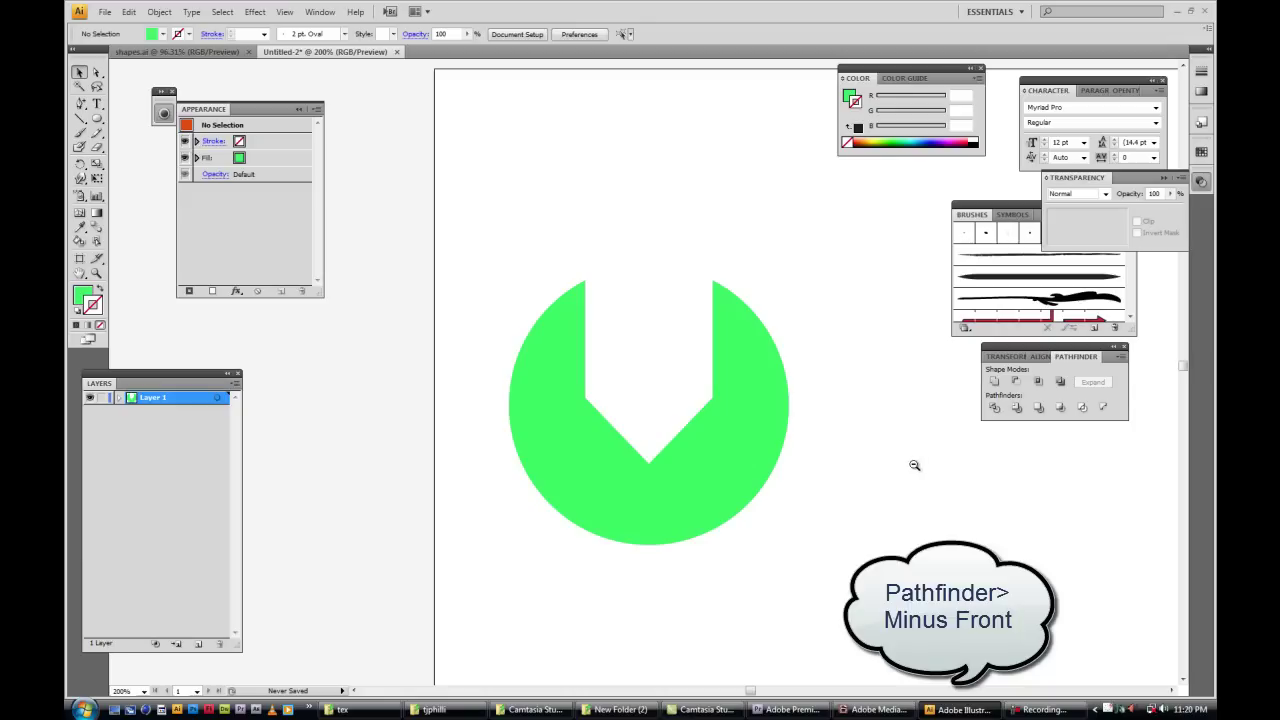
- Draw a green rounded-rectangle handle about 73 by 430 px and position it centred under the wrench head, overlapping its base
left_click(918, 472, "alt")
left_click_drag(736, 426, 905, 424)
key("ctrl+1")
left_click_drag(703, 374, 806, 298)
left_click(97, 105)
left_click_drag(97, 119, 150, 135)
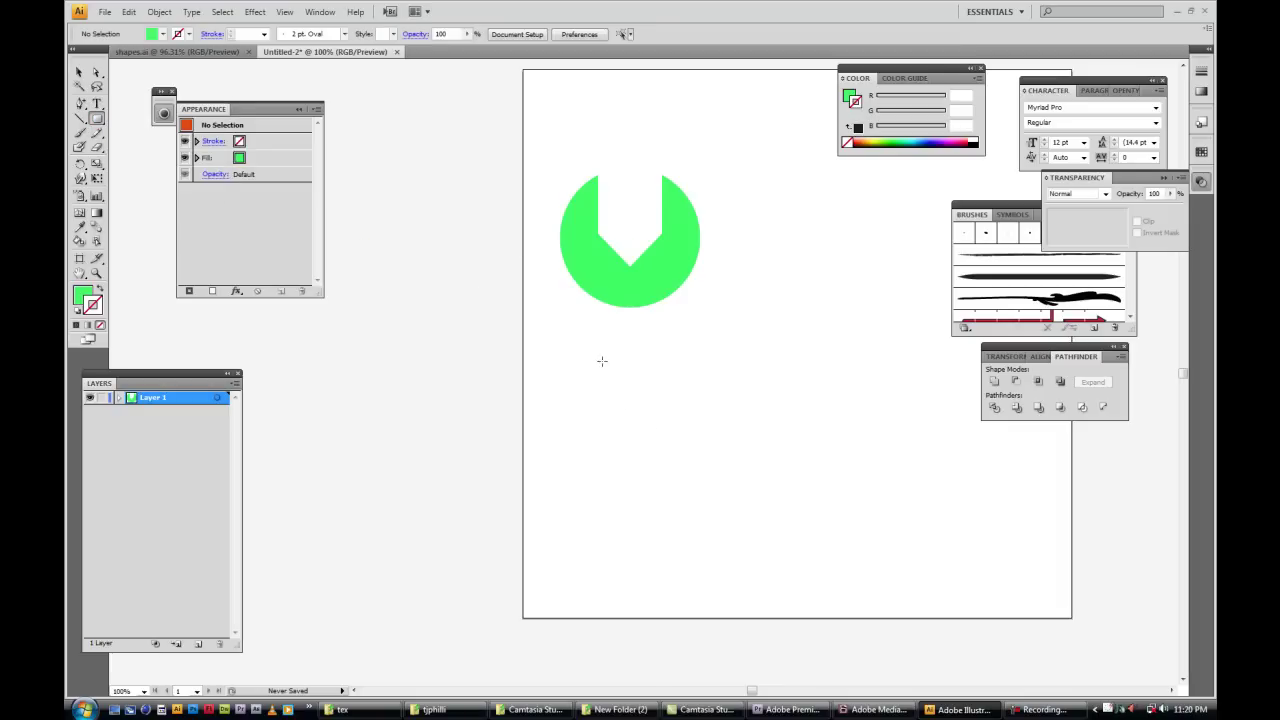
left_click(666, 420)
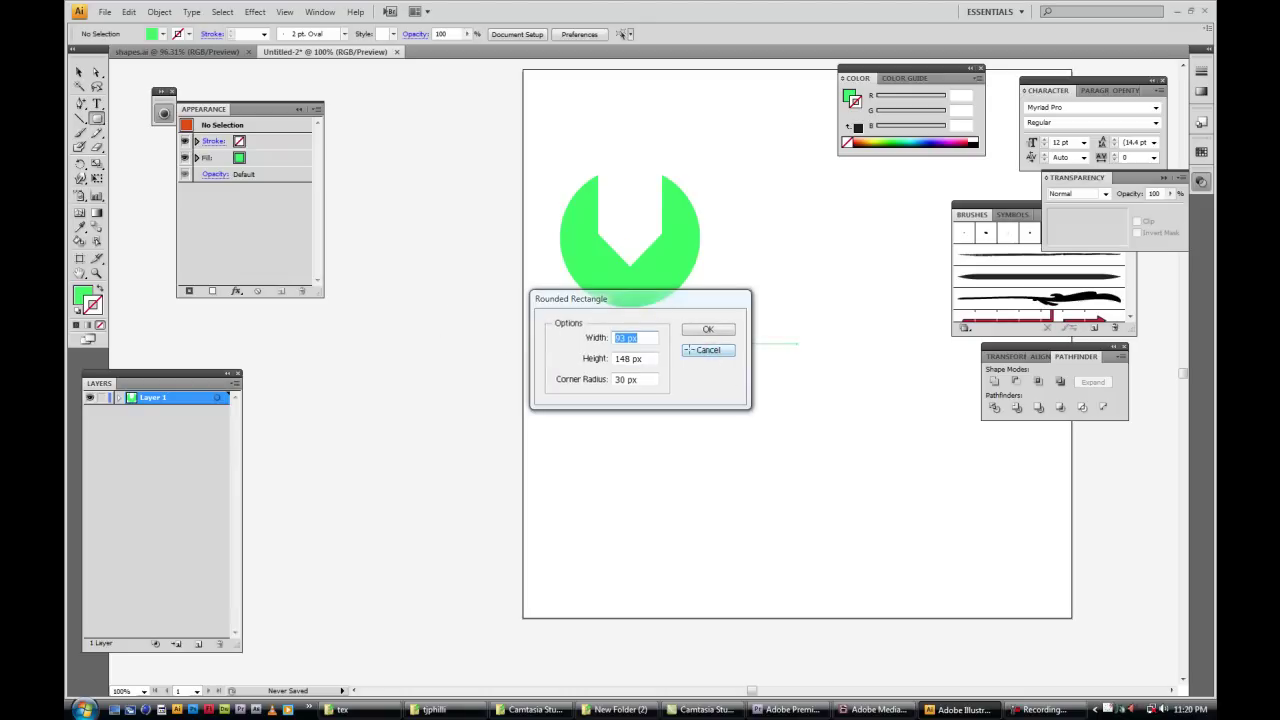
left_click(697, 349)
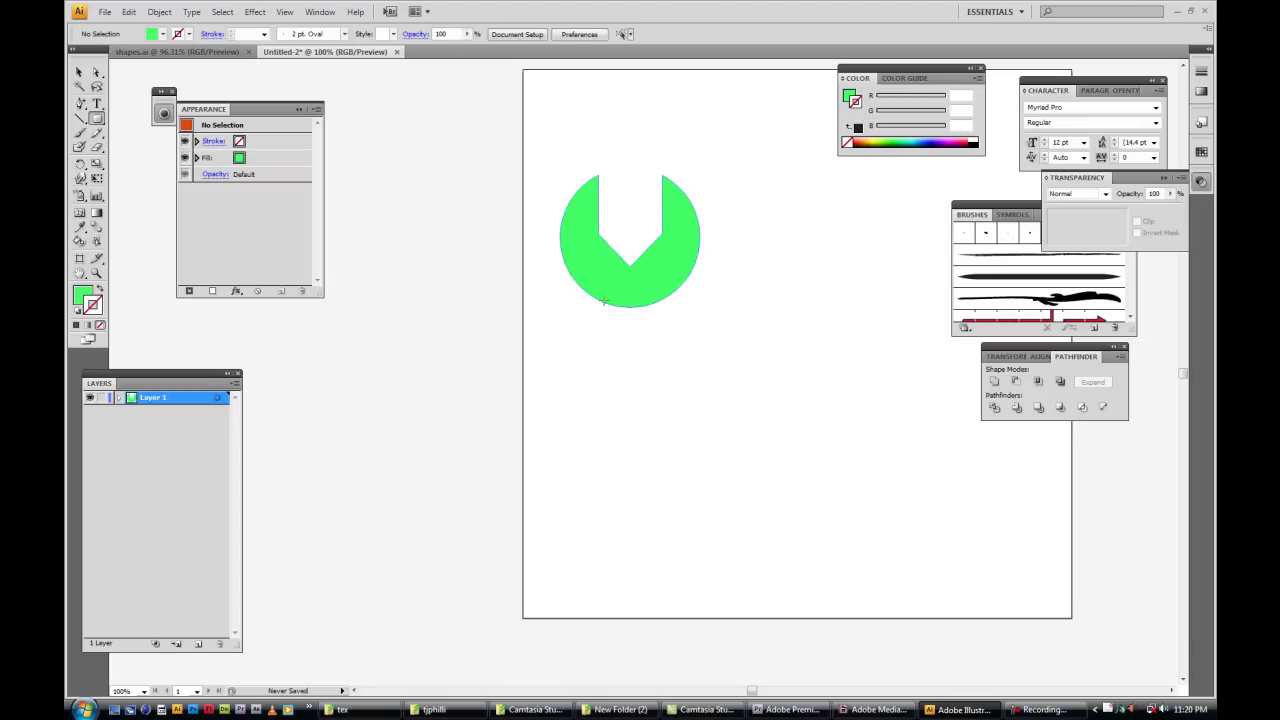
left_click_drag(606, 293, 656, 588)
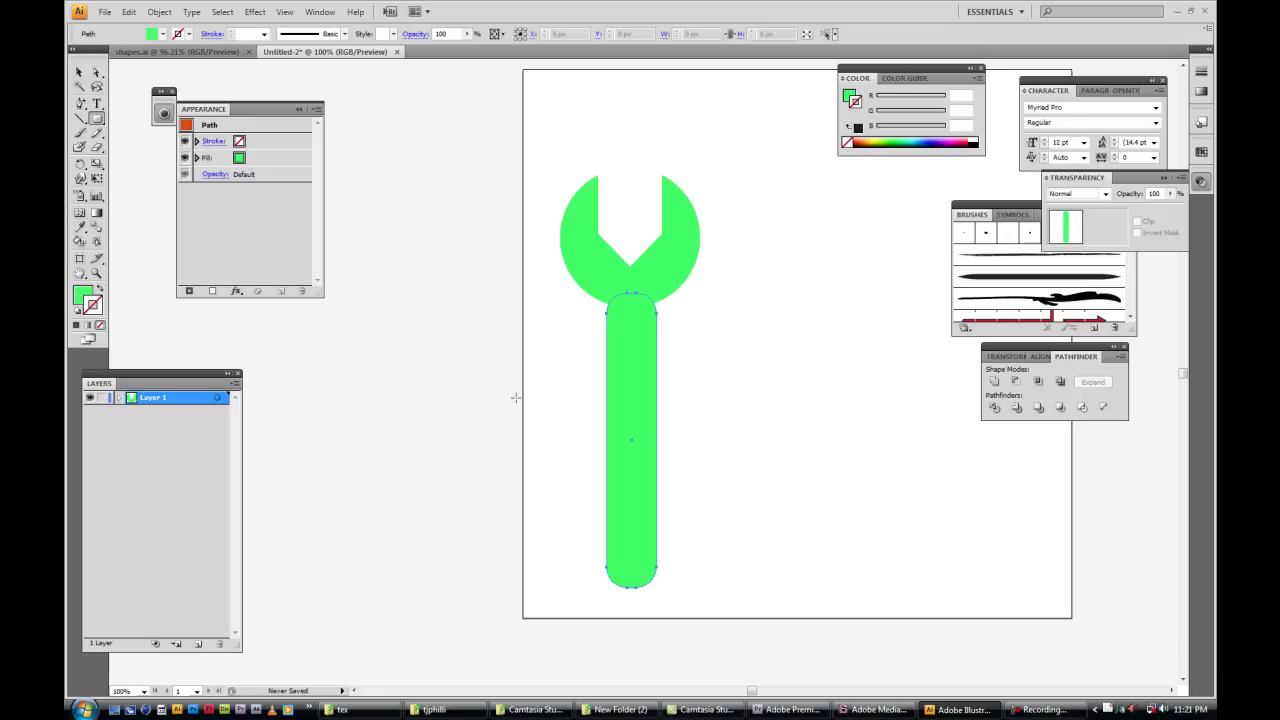
left_click(80, 73)
left_click_drag(659, 356, 659, 317)
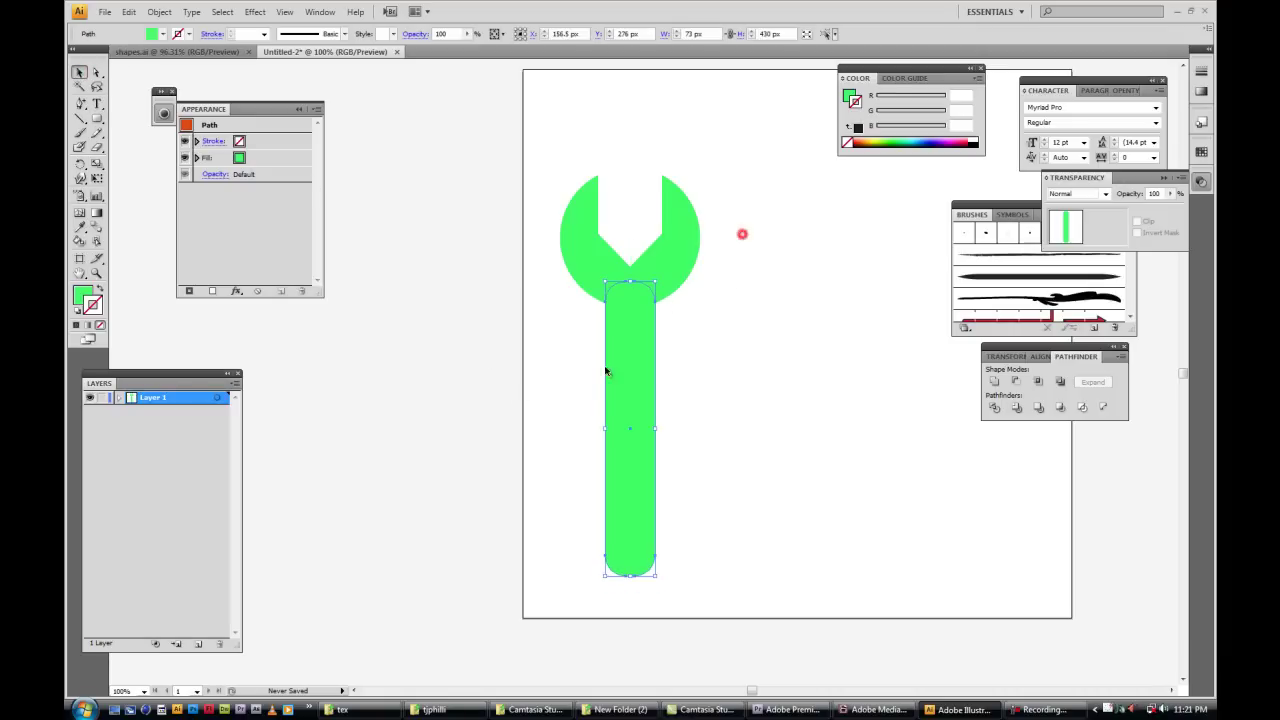
- Merge the wrench head and handle into one shape with Pathfinder Unite
key("ctrl+a")
left_click(1039, 357)
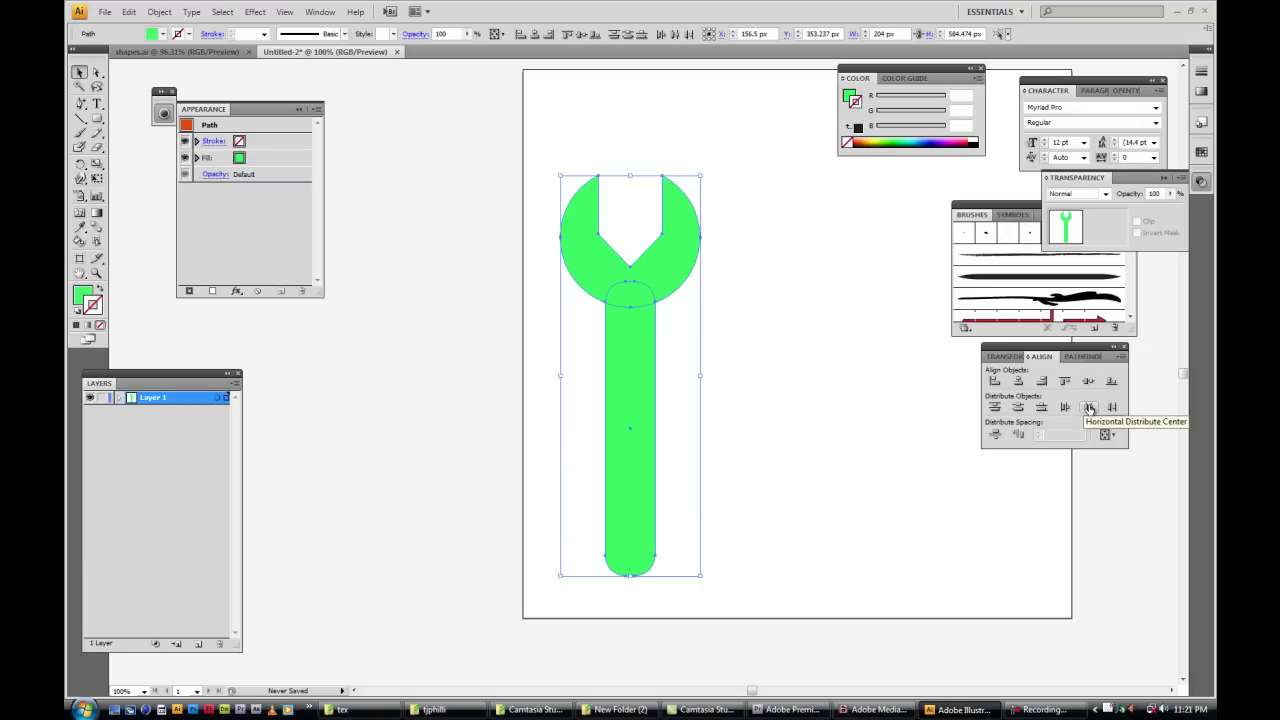
left_click(667, 347)
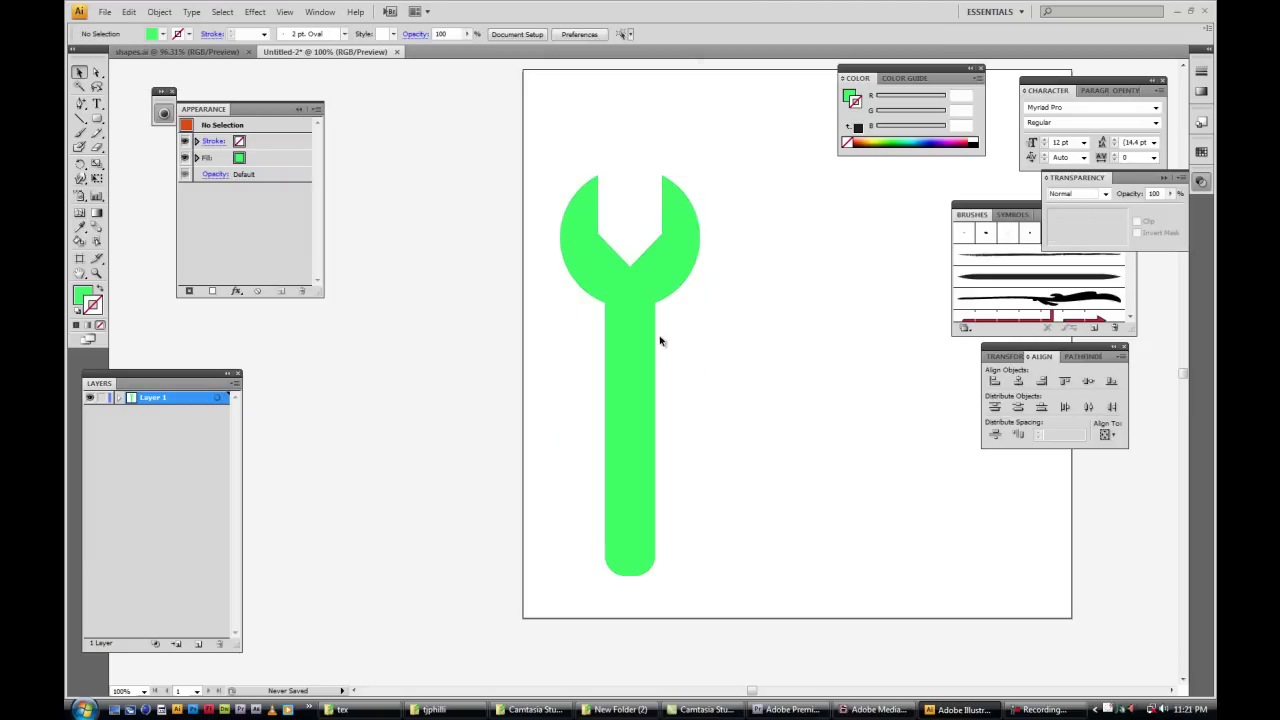
left_click(639, 336)
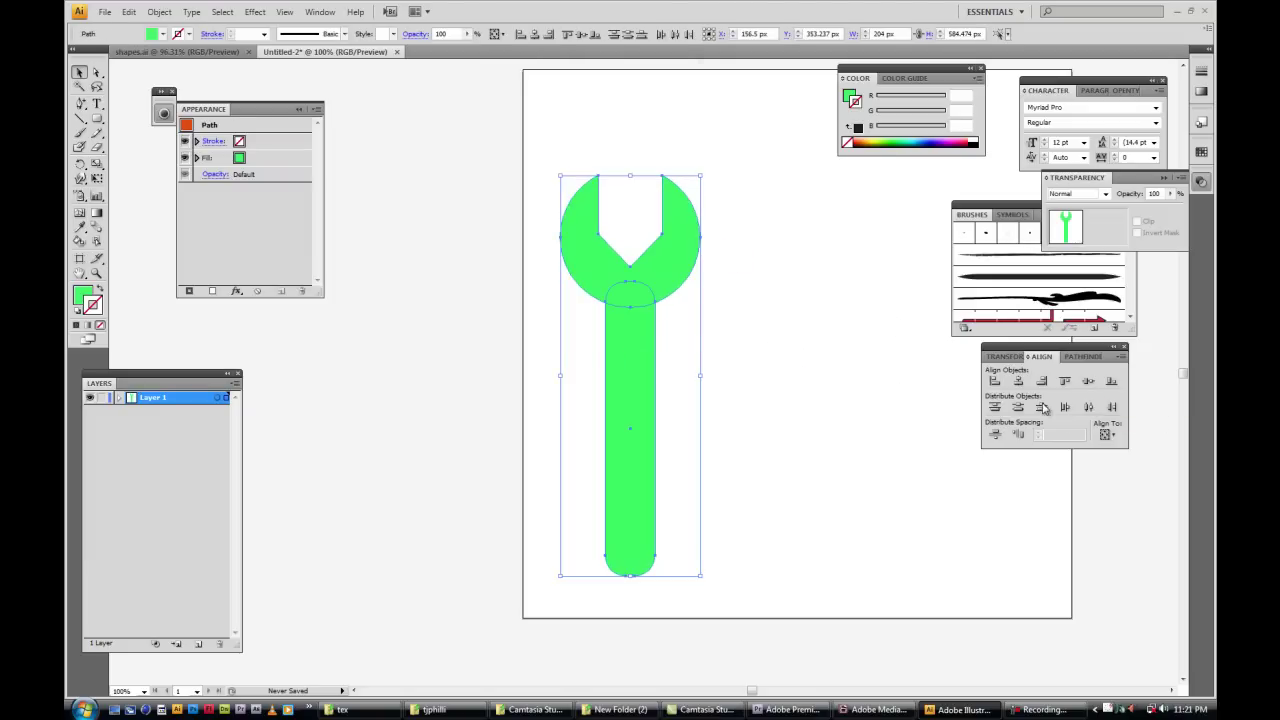
left_click(1080, 357)
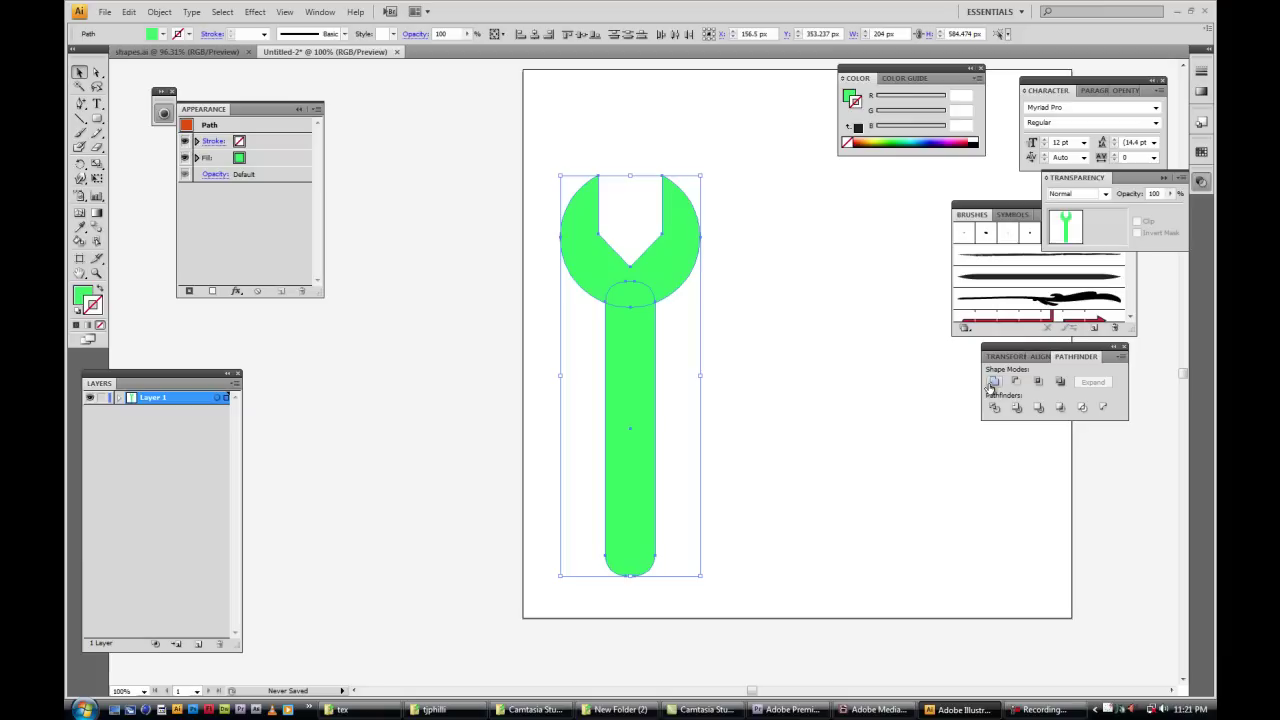
left_click(993, 381)
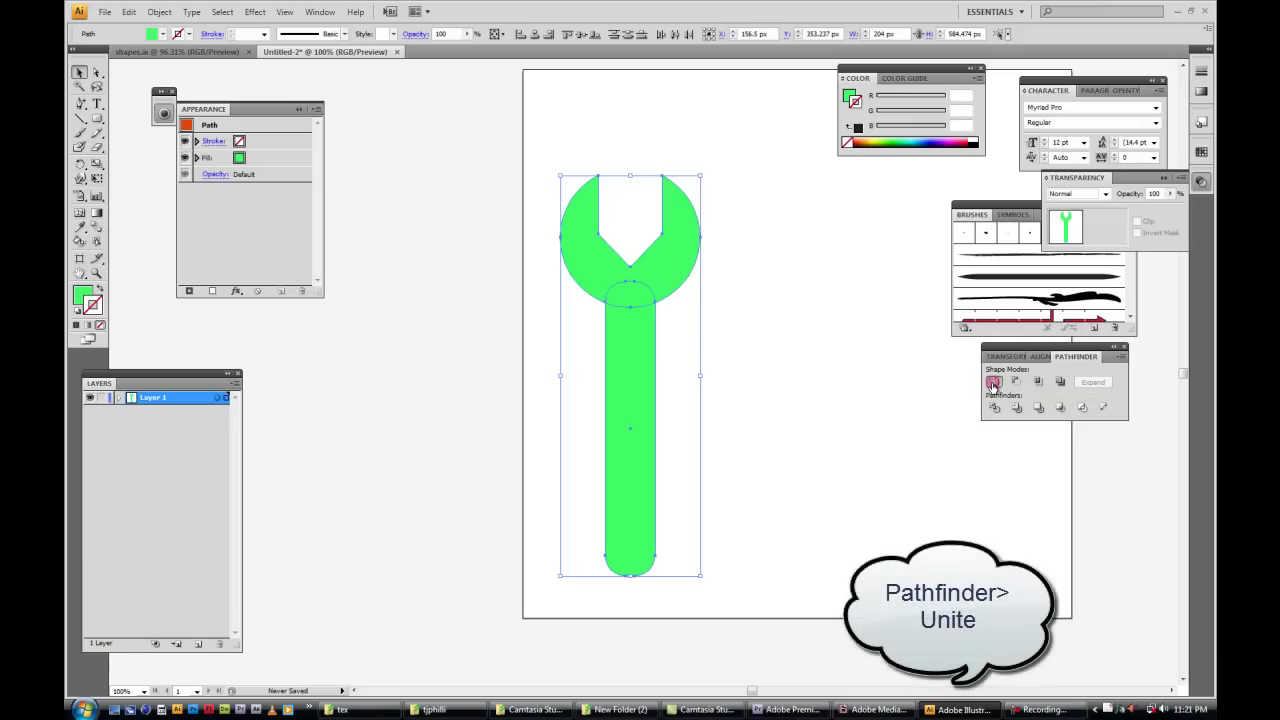
left_click(814, 352)
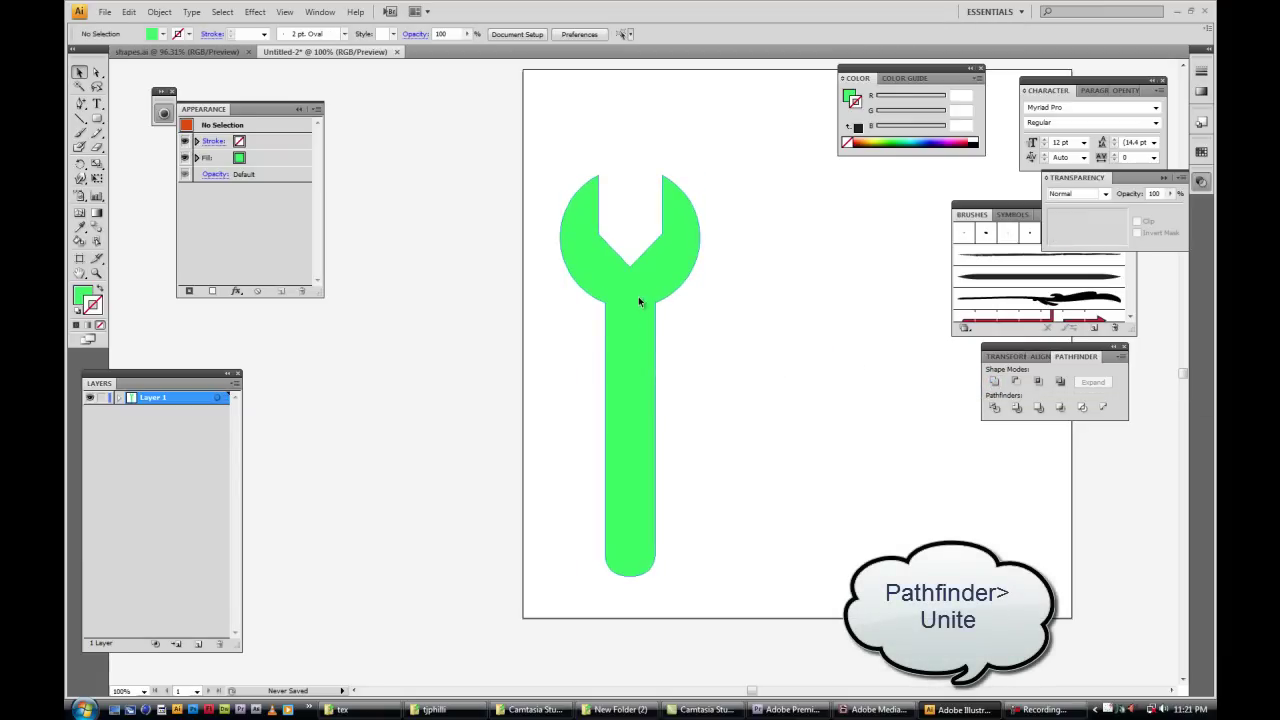
- Check the united wrench as a single shape and view the reference shapes in shapes.ai
left_click_drag(710, 317, 655, 270)
left_click(771, 341)
left_click_drag(767, 295, 609, 355)
left_click(204, 52)
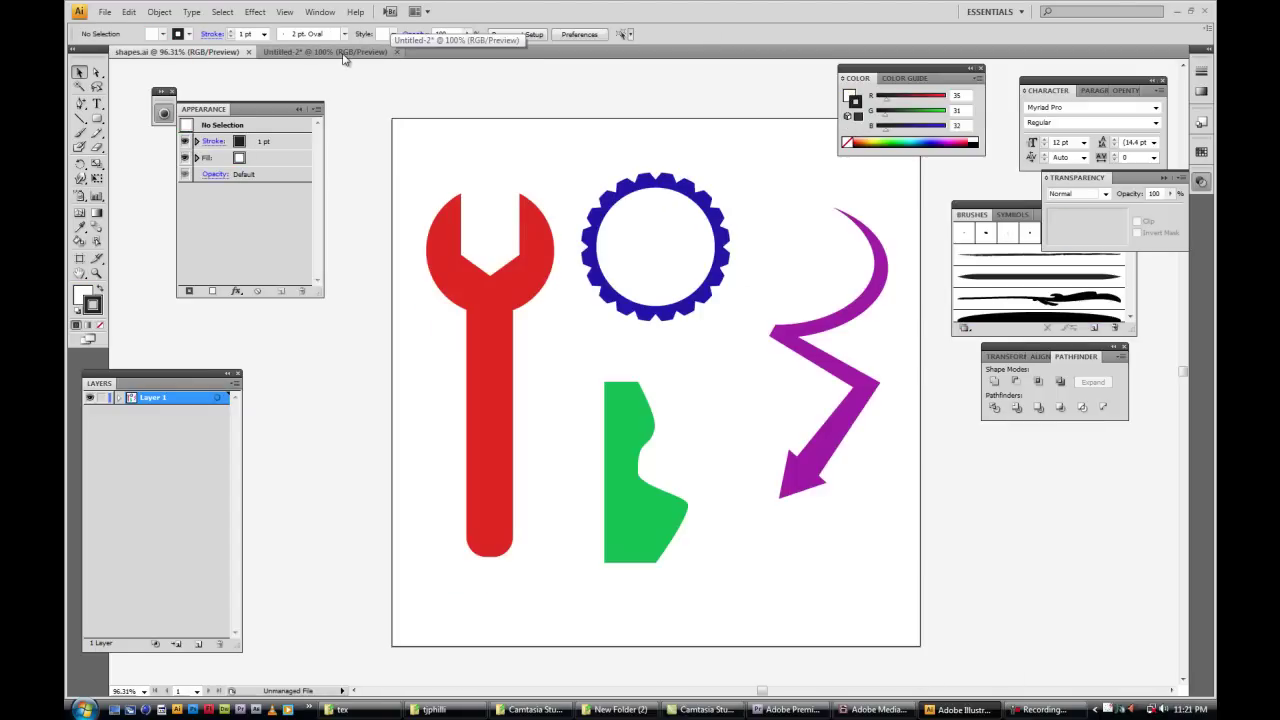
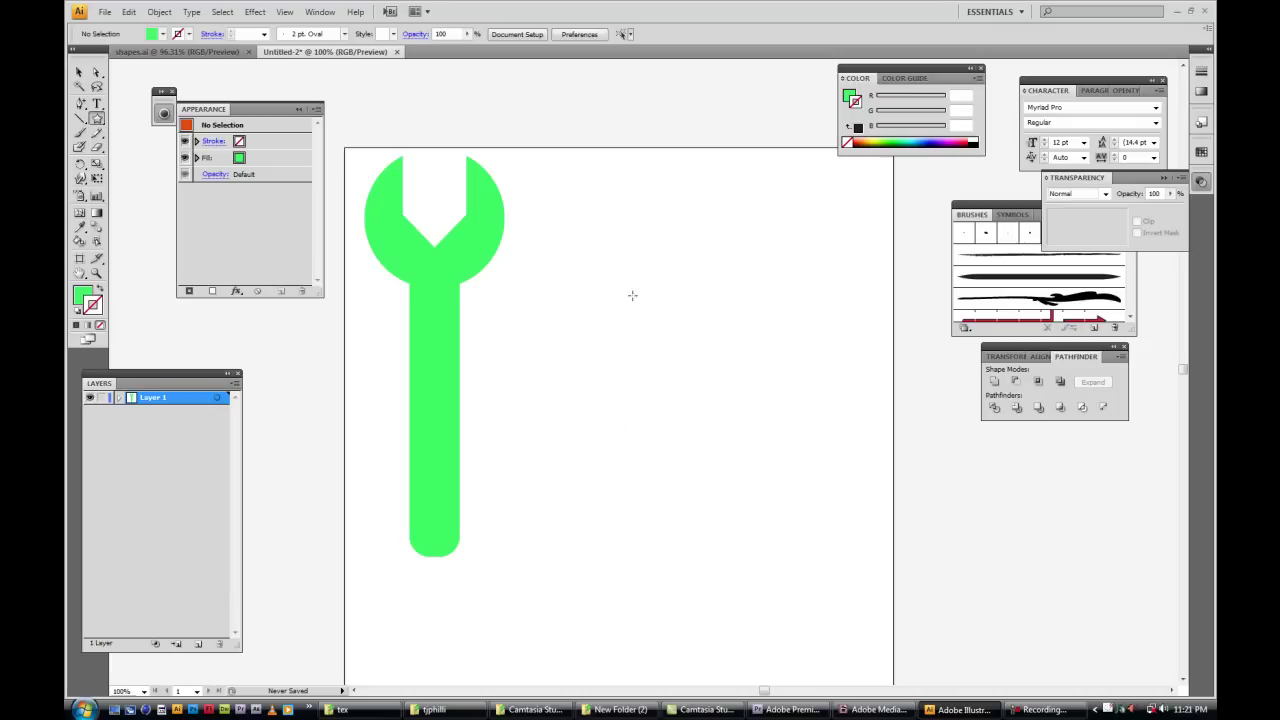
- Open the Star tool's options on the empty area beside the wrench and set the number of points to 20
left_click_drag(96, 118, 146, 183)
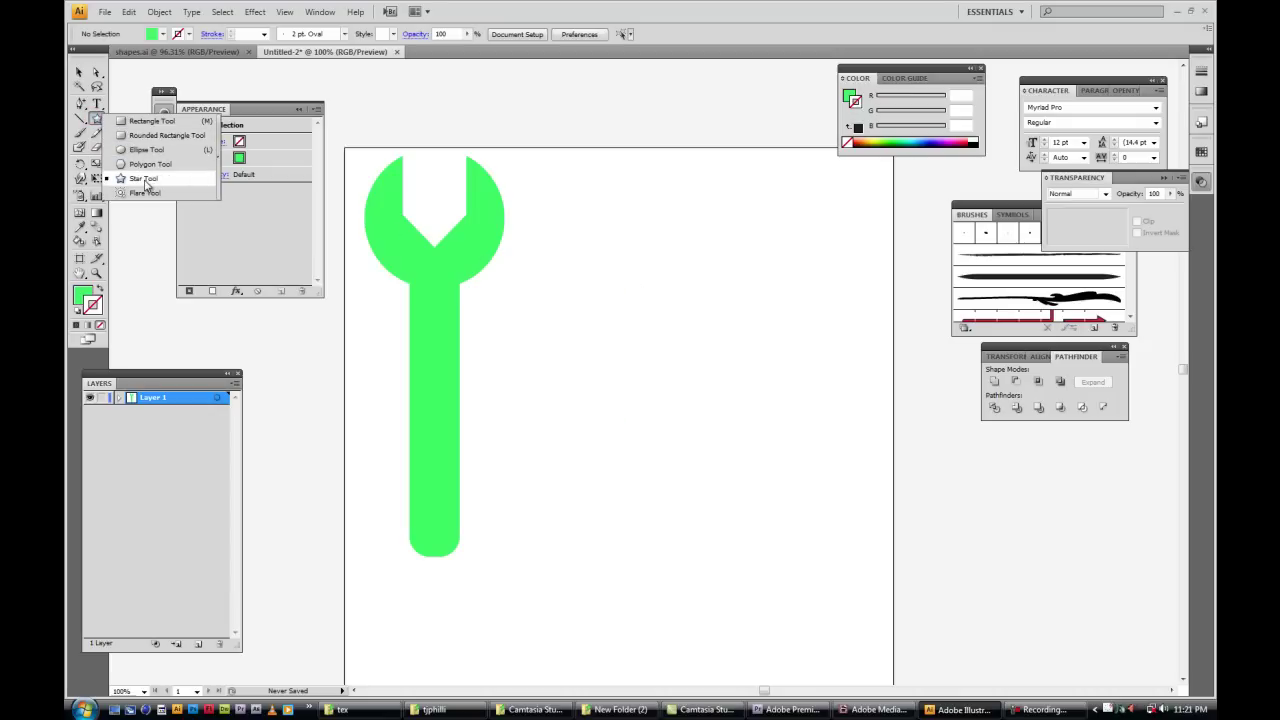
left_click_drag(103, 141, 143, 178)
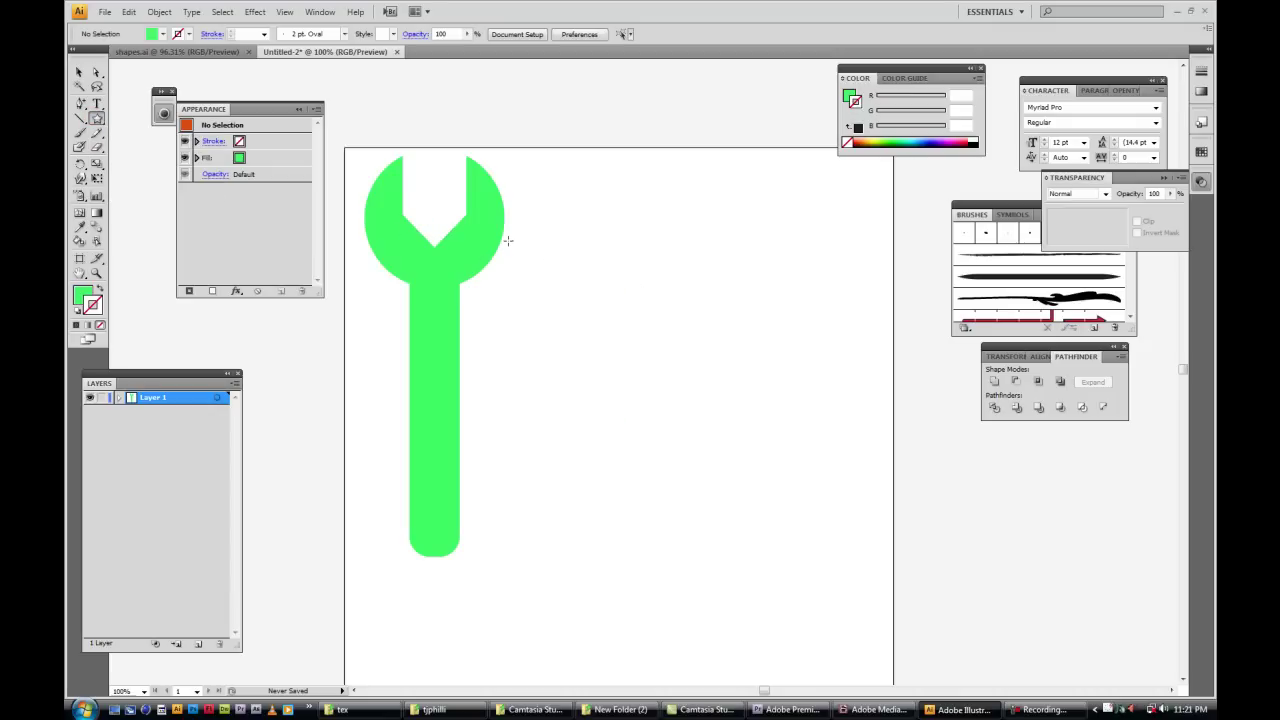
left_click(722, 309)
left_click(729, 322, "ctrl")
left_click(729, 326)
left_click_drag(638, 301, 711, 299)
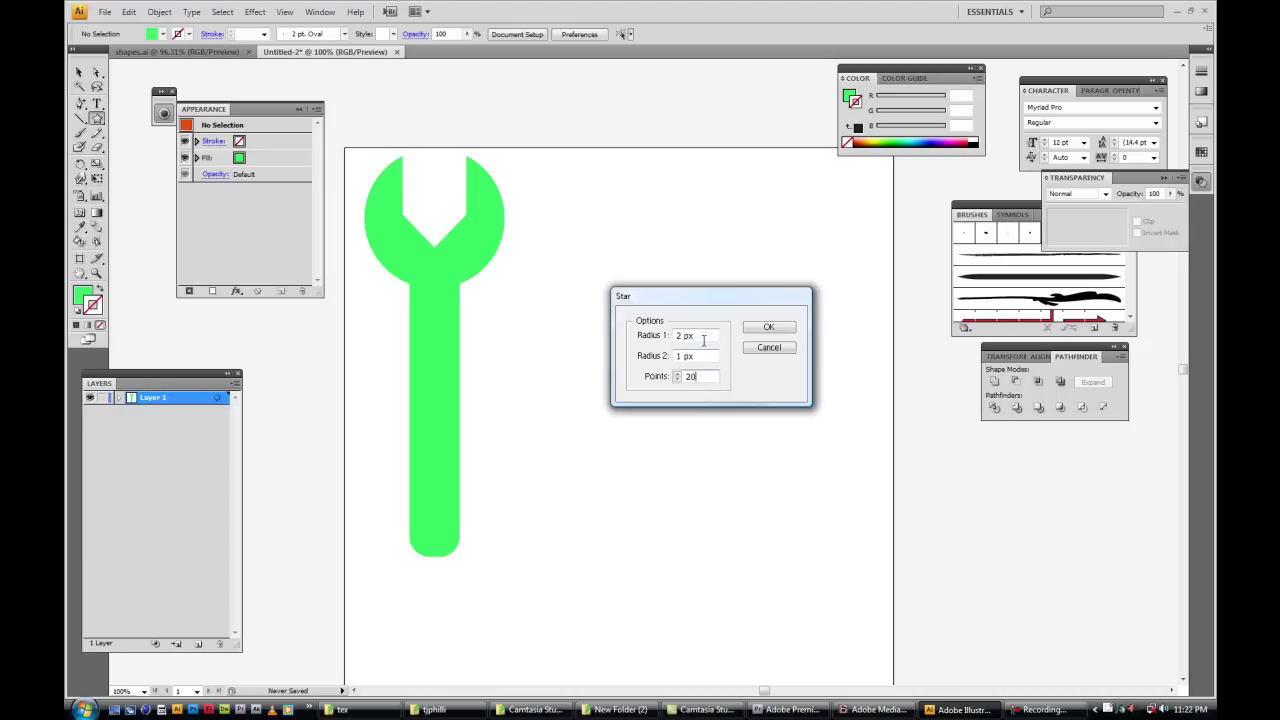
left_click(706, 335)
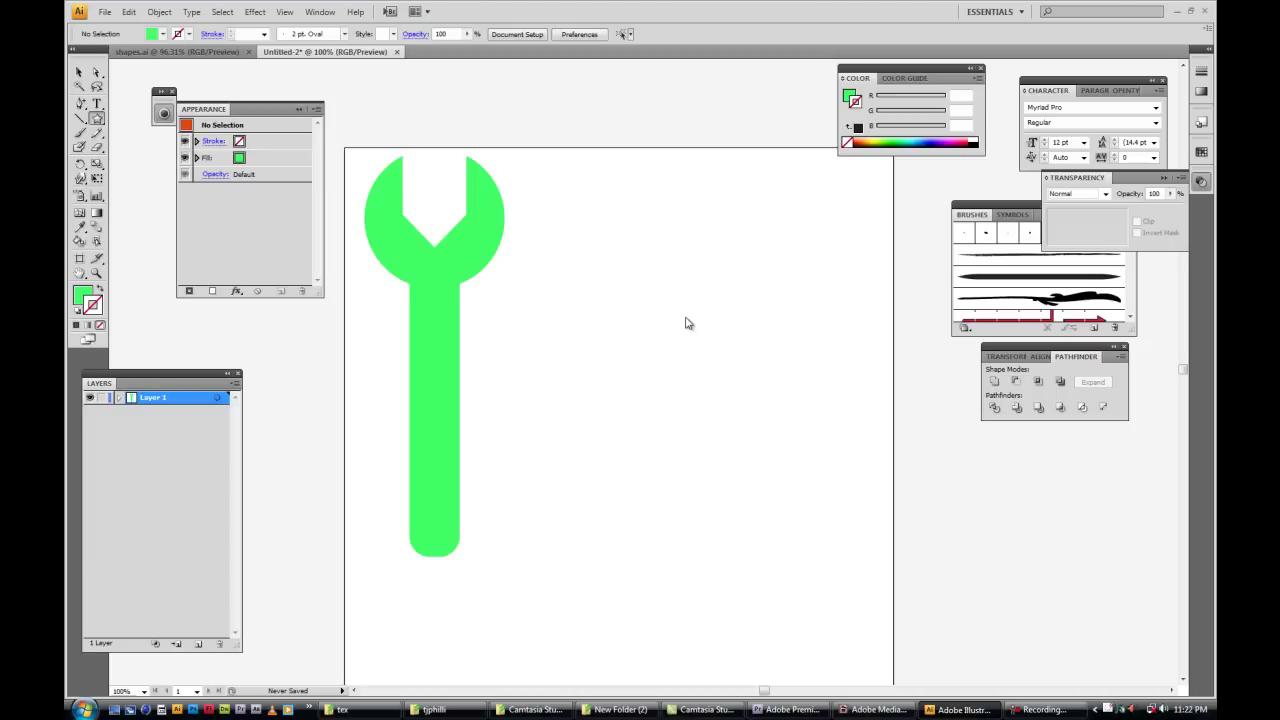
left_click(772, 342)
- Create a 20-point star beside the wrench with Radius 1 of 200 px and Radius 2 of 240 px
left_click_drag(740, 291, 677, 291)
type("20")
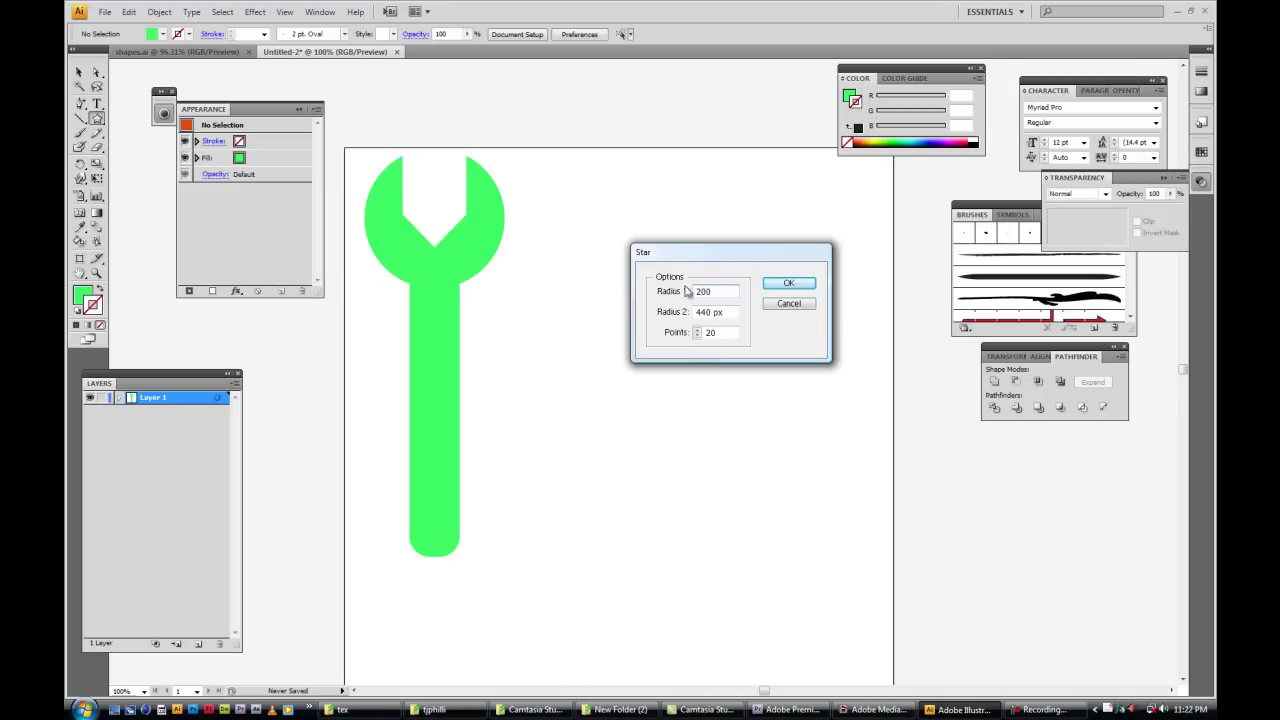
type("0")
key("Tab")
type("2")
key("Return")
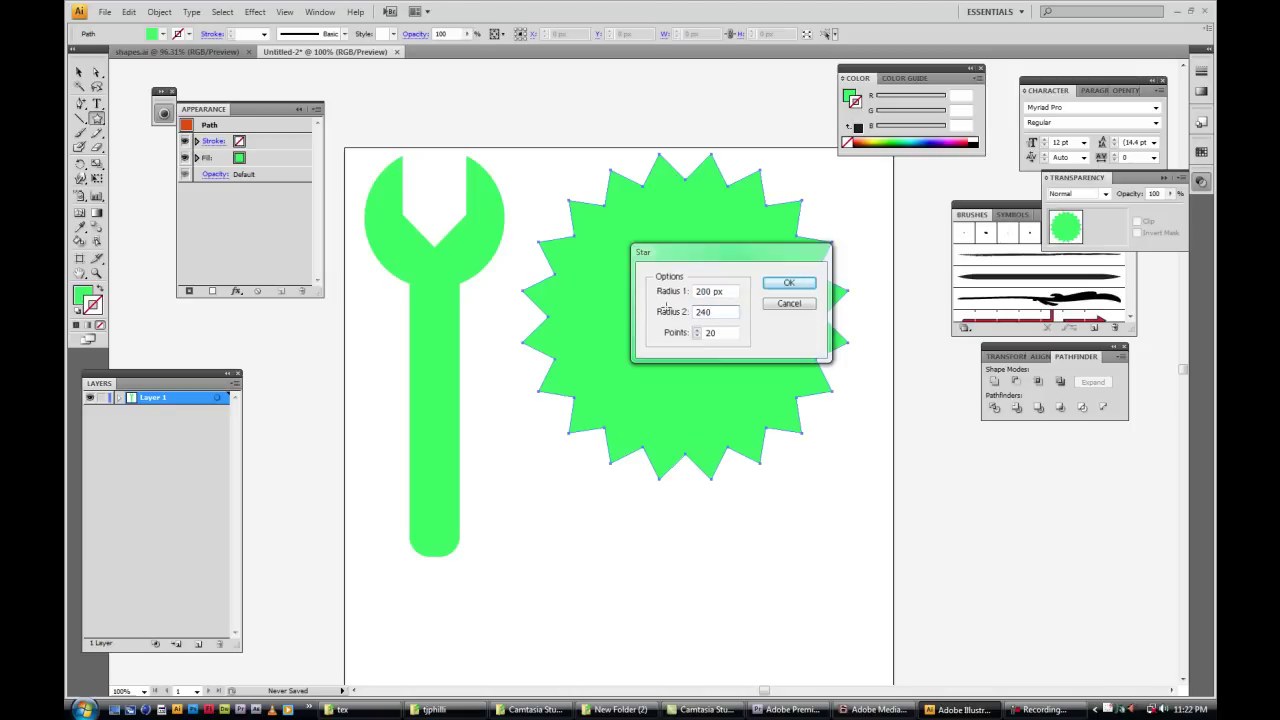
- Give the star a cyan stroke and light-cyan fill, and move it down to about X 507 px, Y 476 px
left_click(80, 74)
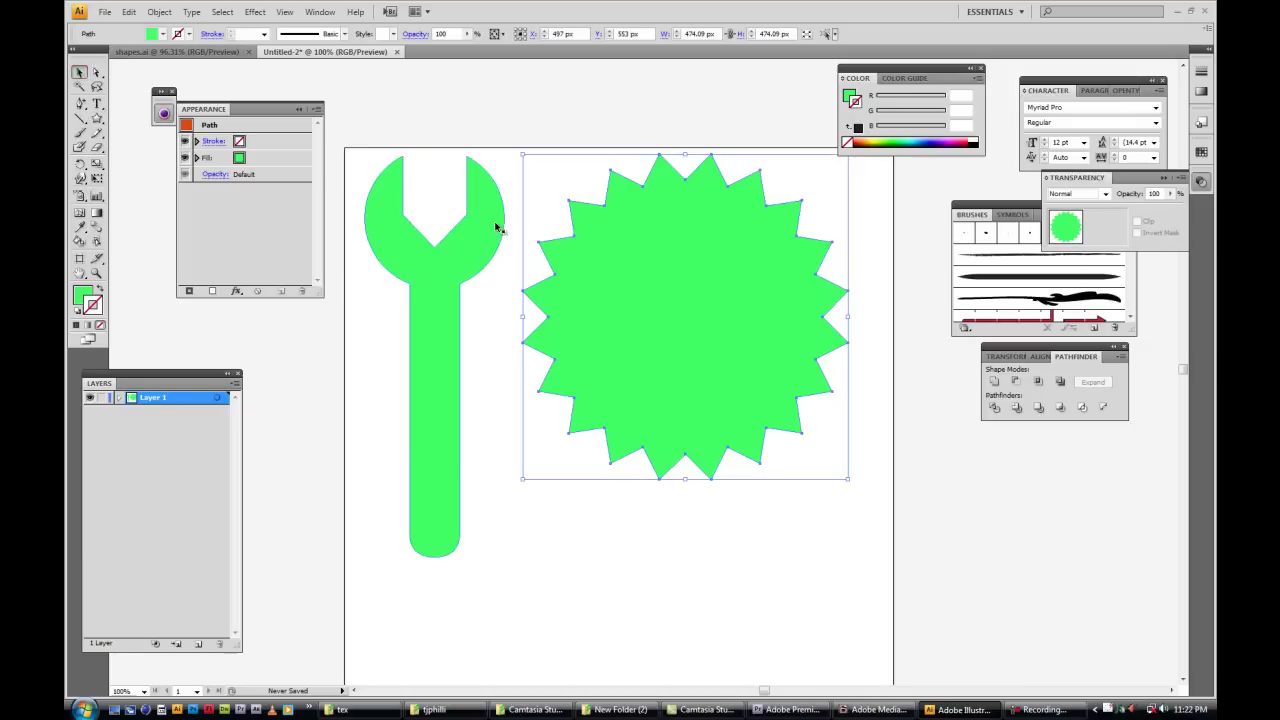
left_click(929, 140)
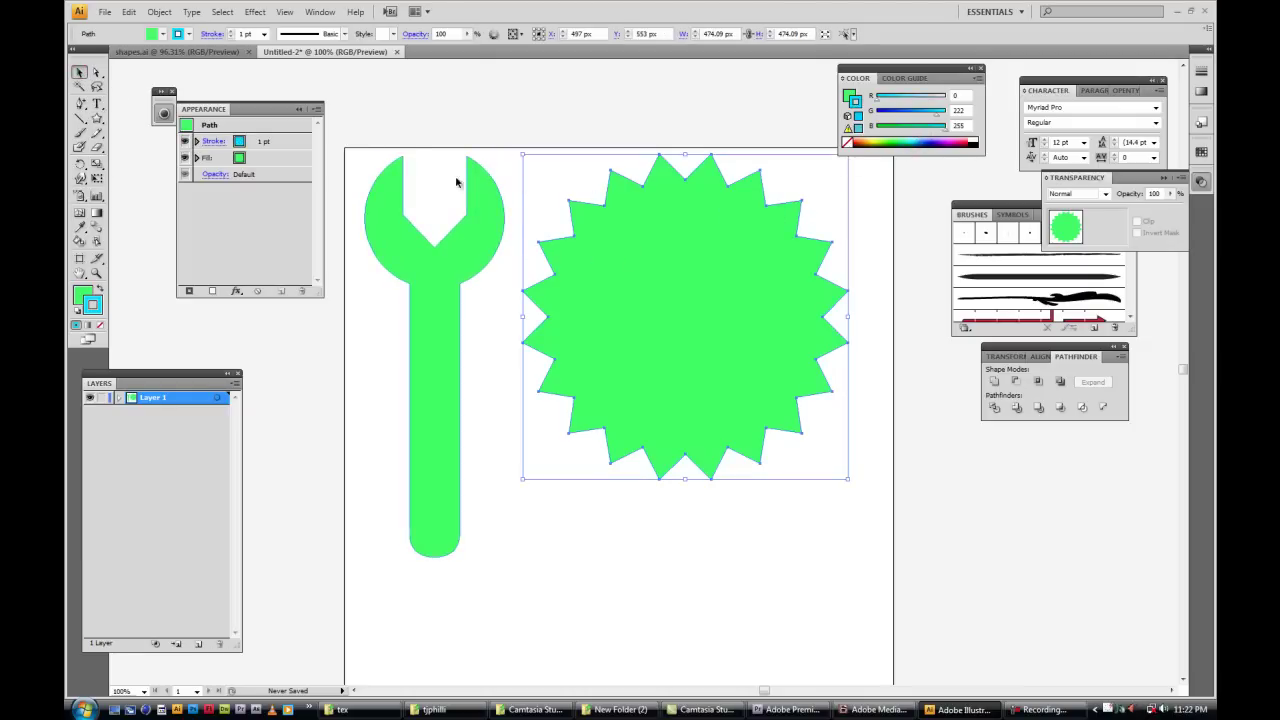
left_click(82, 293)
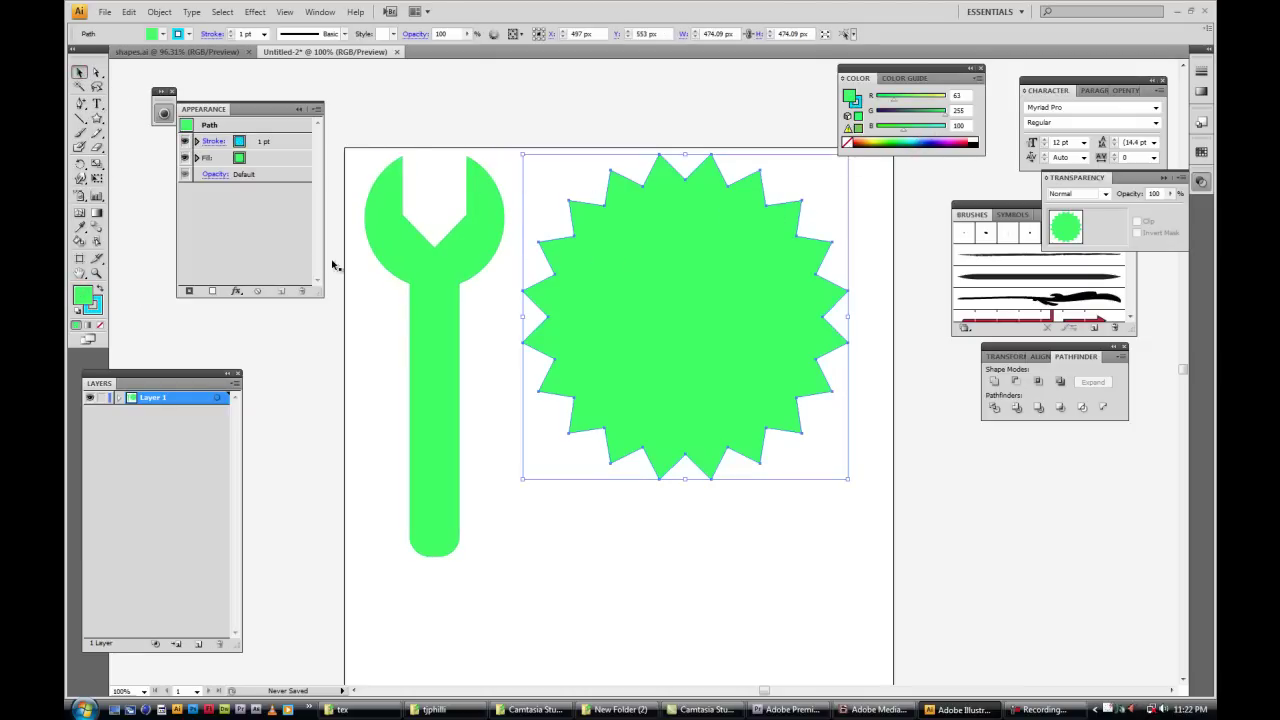
left_click(916, 138)
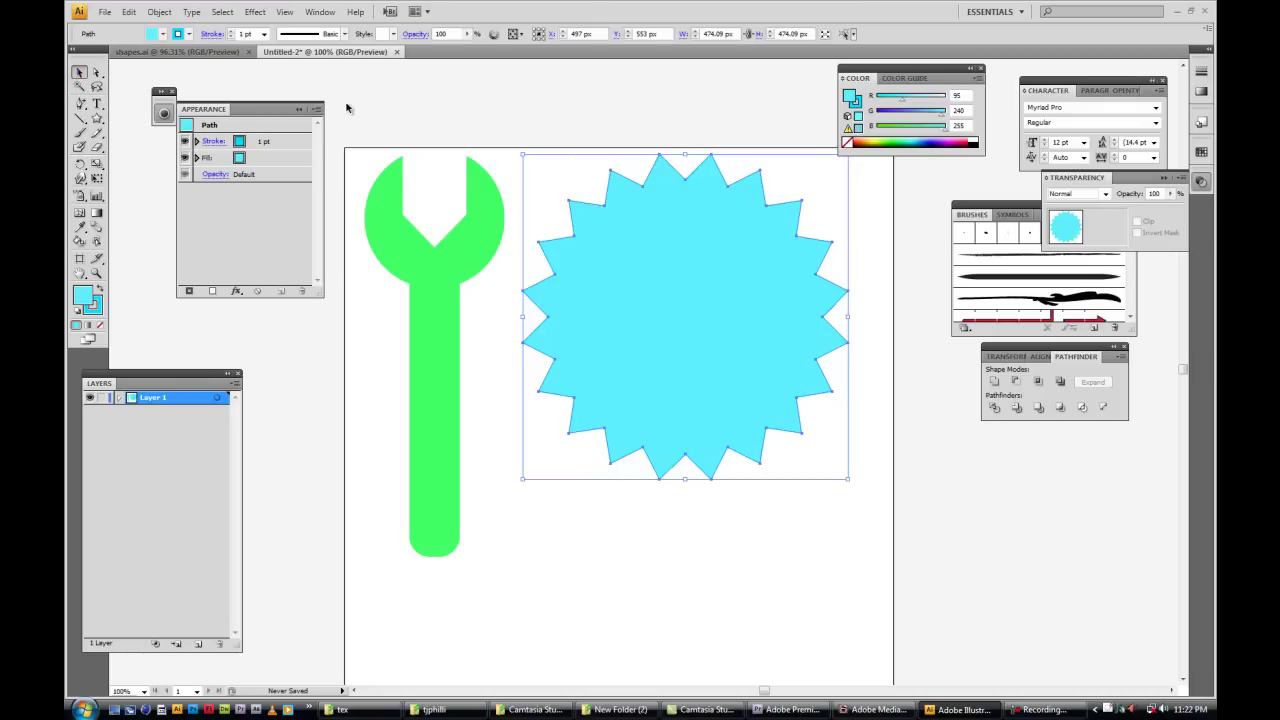
left_click(674, 128)
left_click_drag(687, 252, 694, 305)
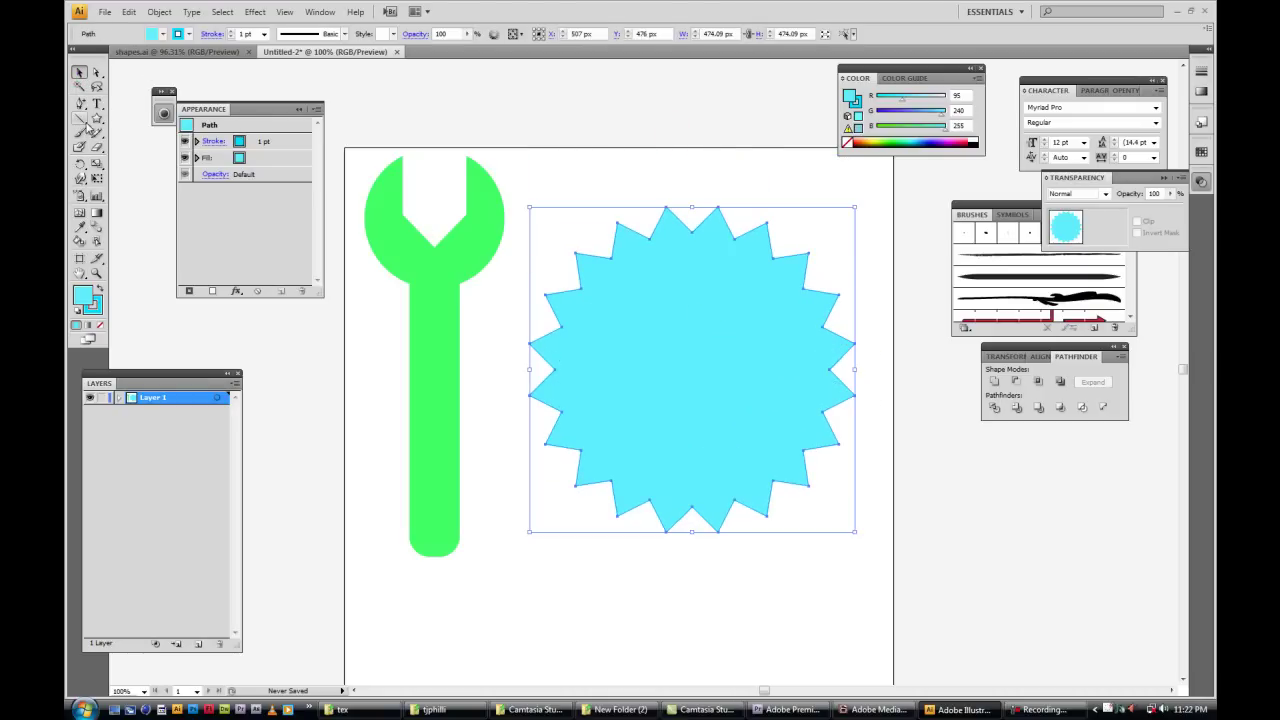
left_click(556, 178)
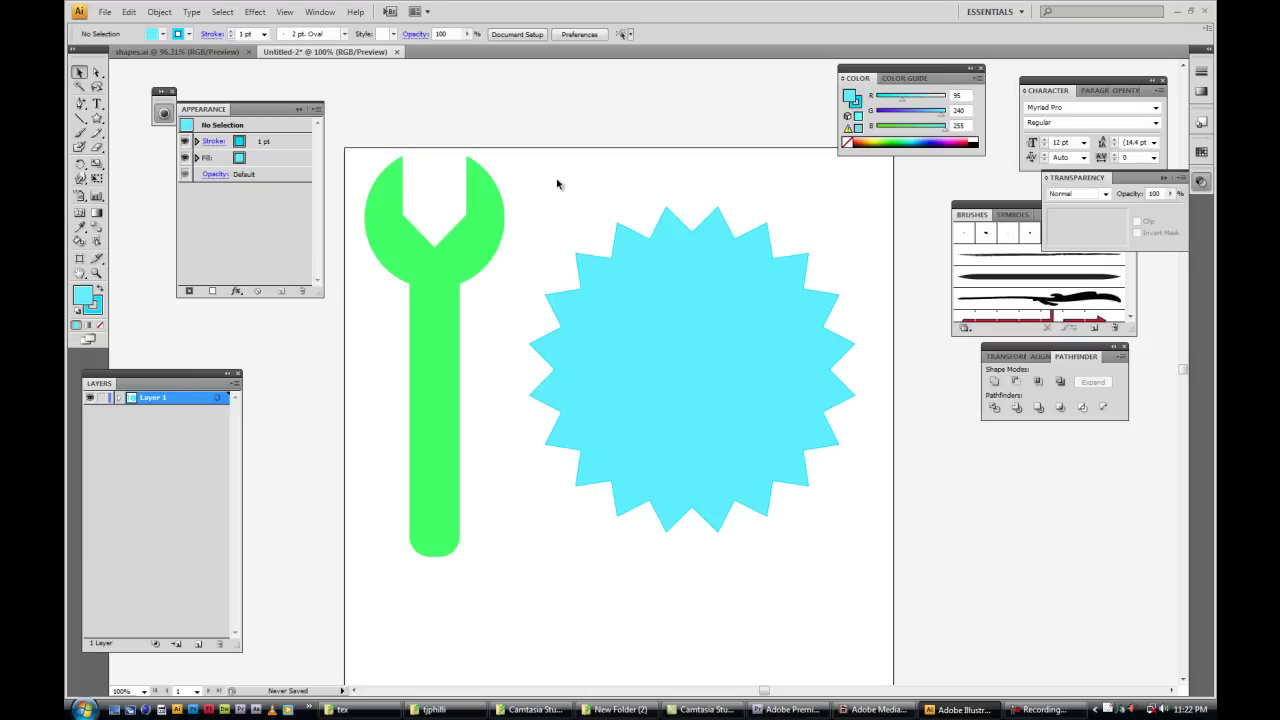
- Draw a yellow circle about 438 px in diameter from the star's centre, leaving only the tips of its points exposed
left_click(99, 119)
left_click_drag(101, 121, 150, 145)
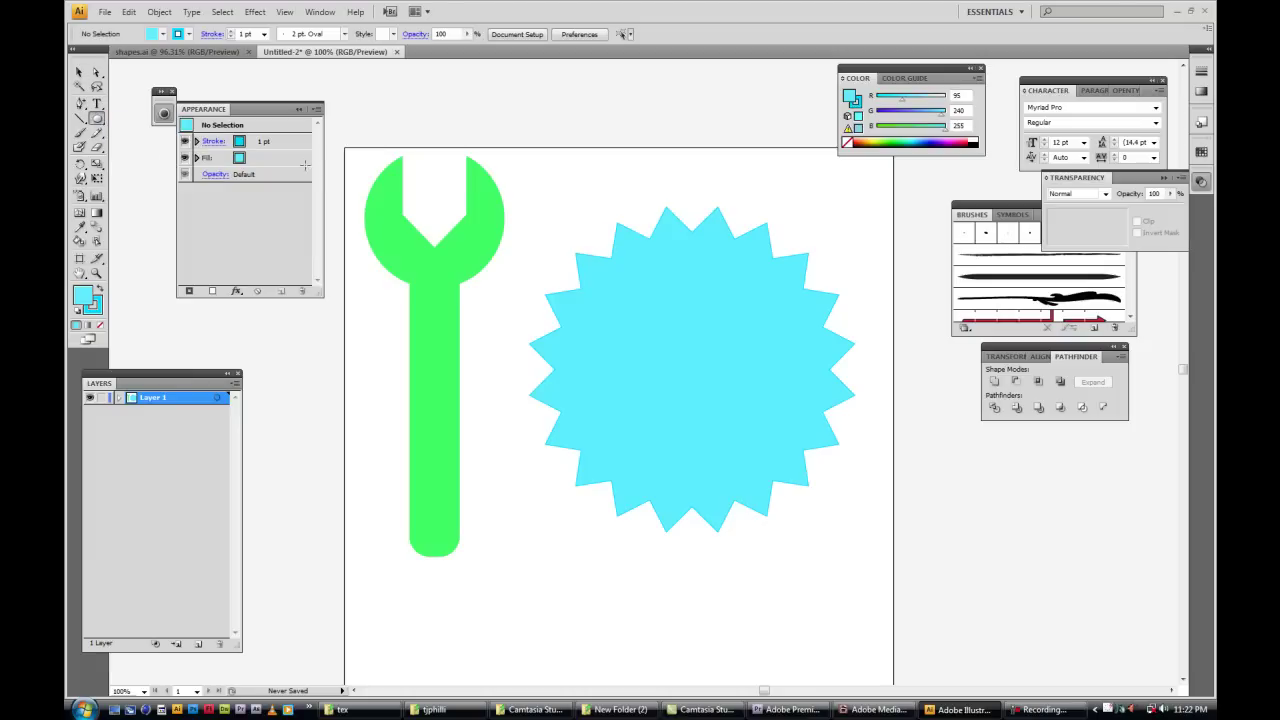
left_click(877, 138)
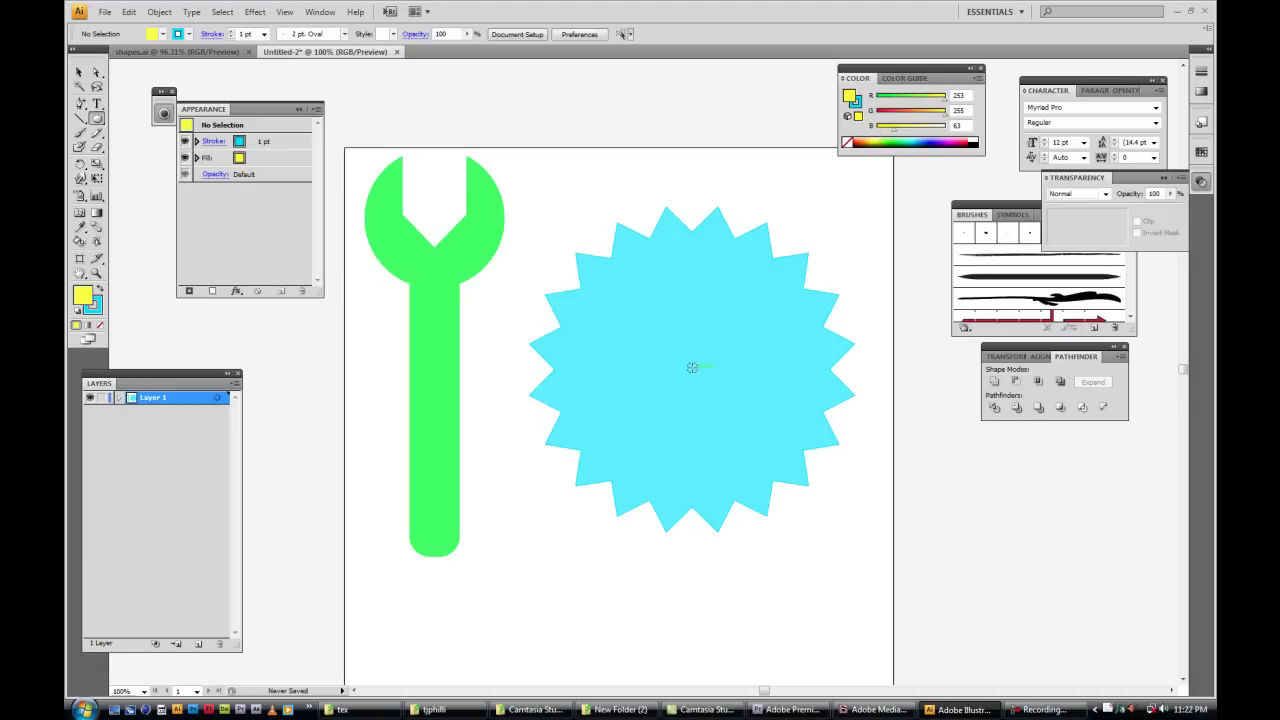
mouse_move(692, 367)
left_mouse_down()
mouse_move(731, 354)
mouse_move(763, 280)
mouse_move(814, 271)
mouse_move(791, 297)
mouse_move(842, 251)
left_mouse_up()
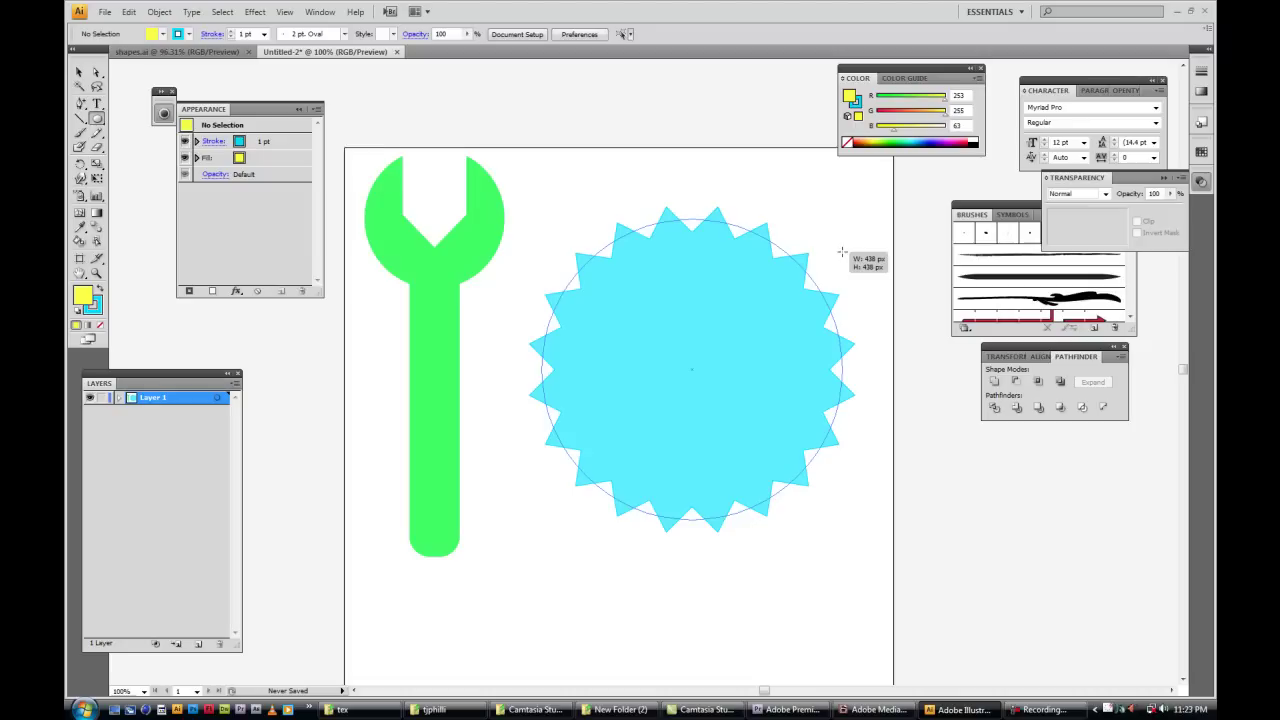
left_click_drag(842, 251, 842, 251)
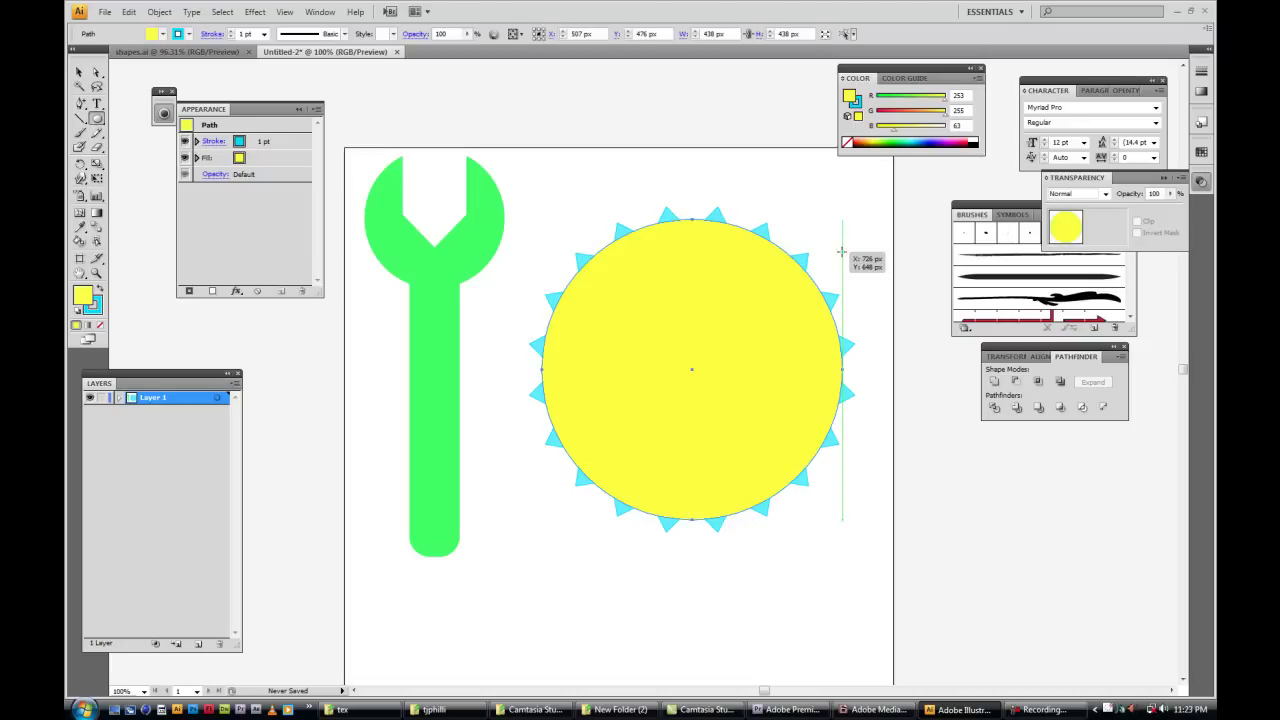
left_click(79, 72)
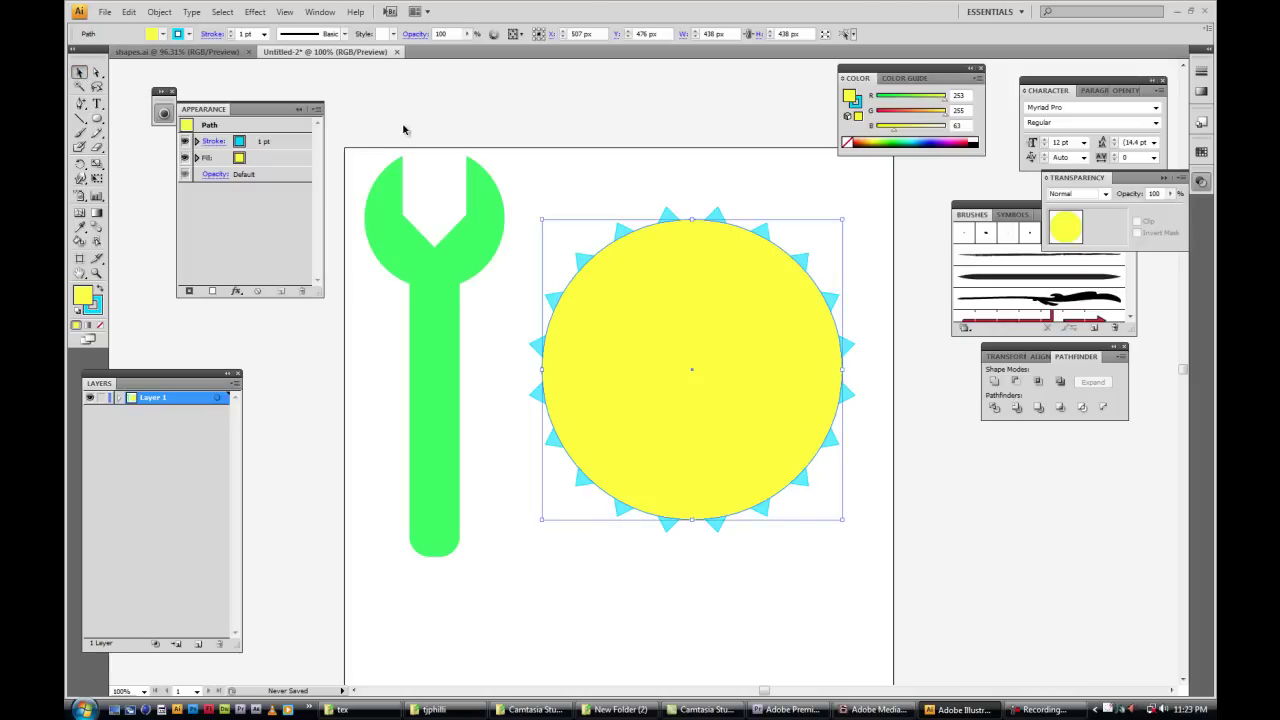
left_click(636, 170)
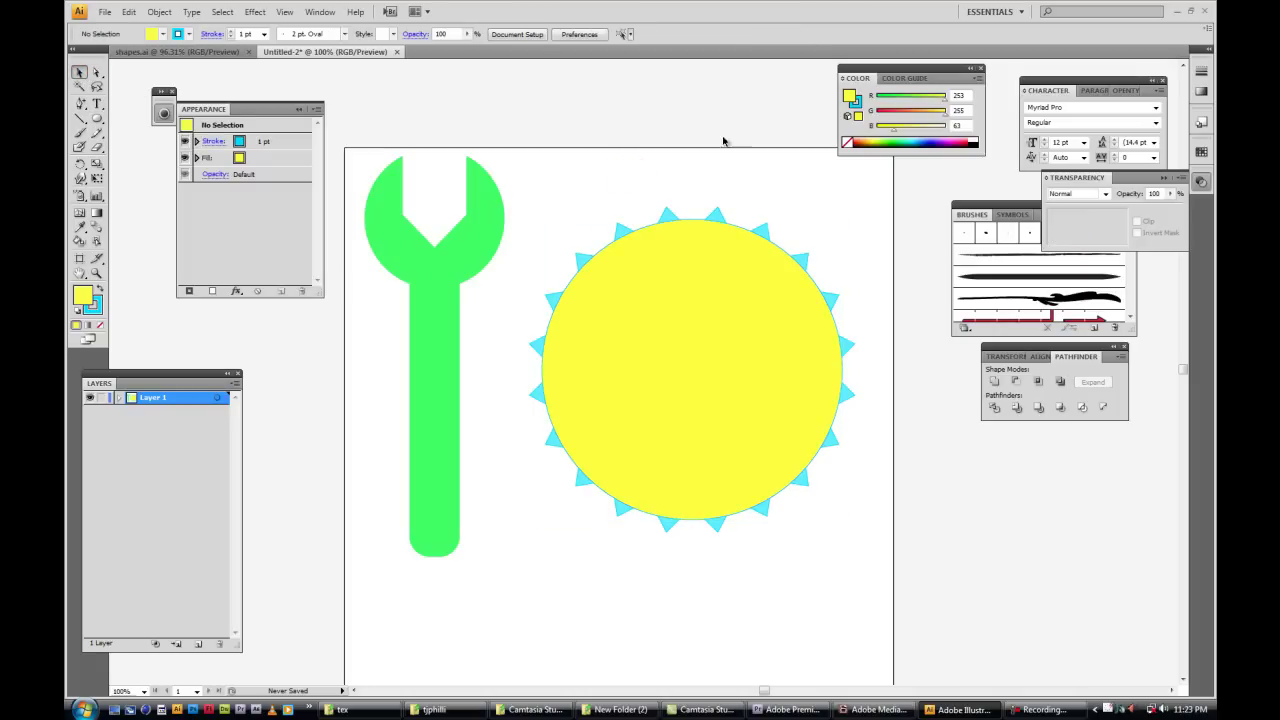
- Remove the stroke from the yellow circle
left_click(756, 275)
left_click(95, 306)
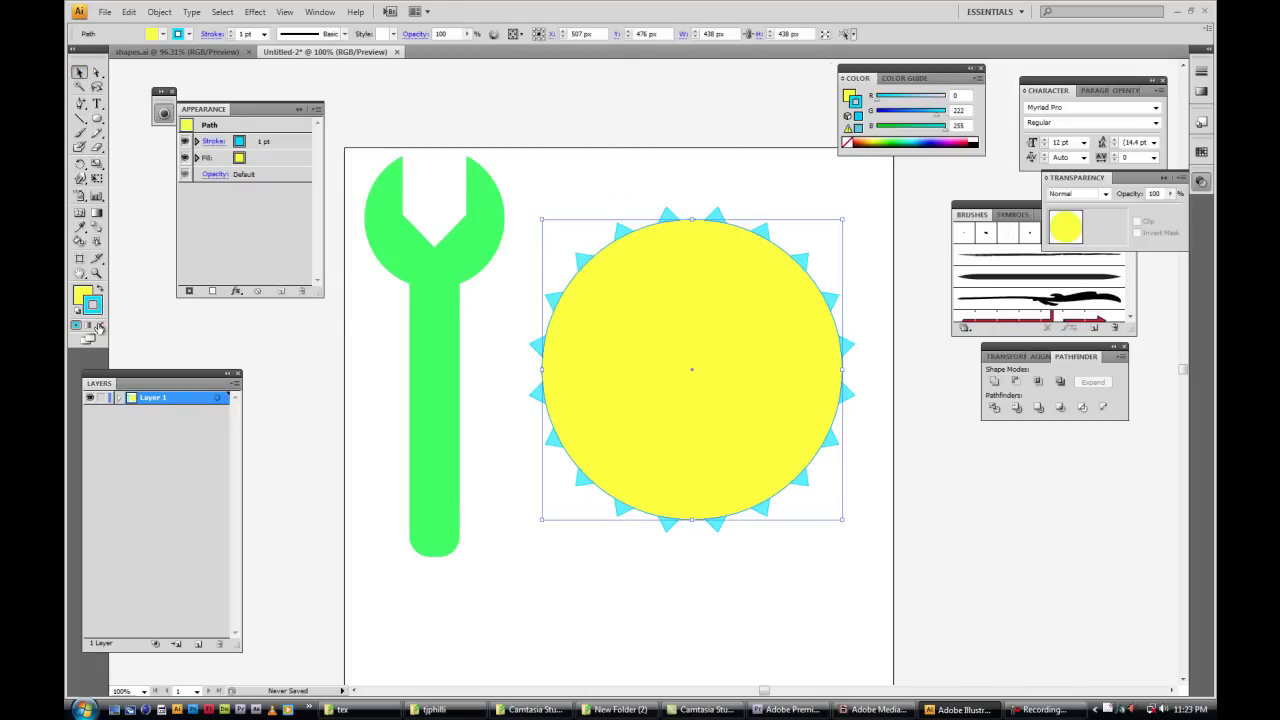
left_click(681, 176)
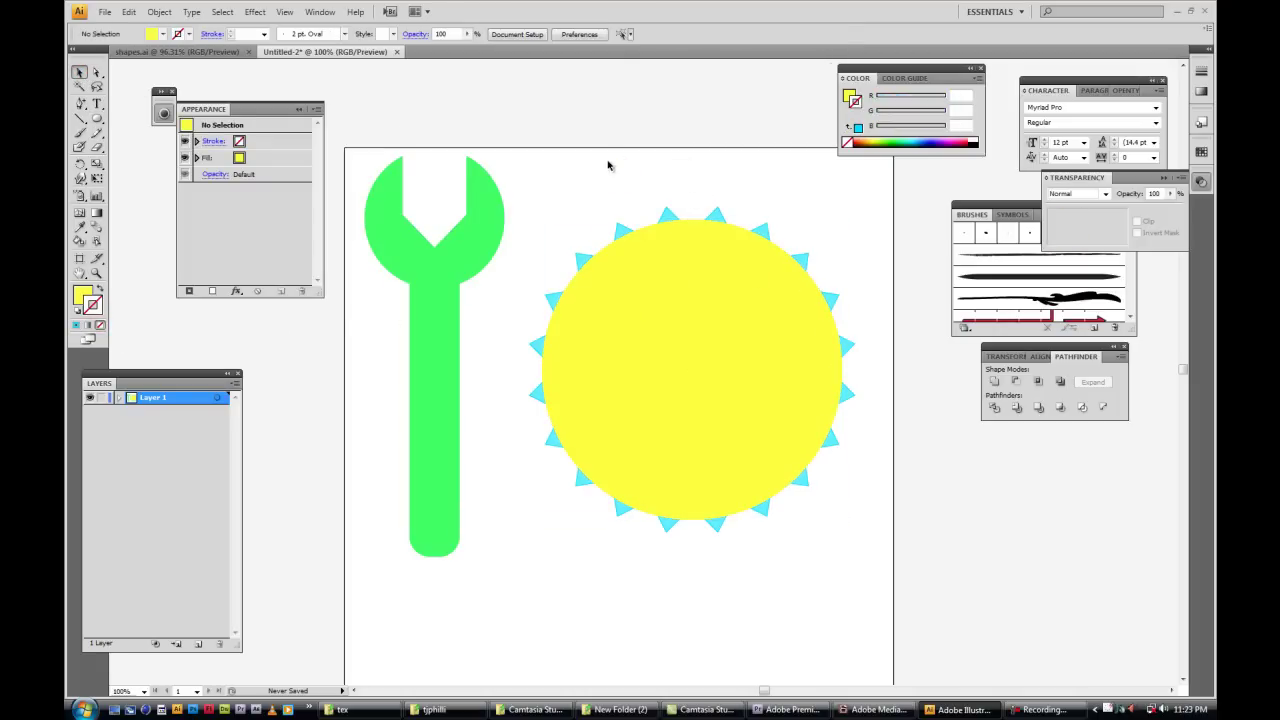
- Try sending the yellow circle behind the cyan star, and undo the reordering
left_click(714, 263)
right_click(733, 284)
mouse_move(815, 461)
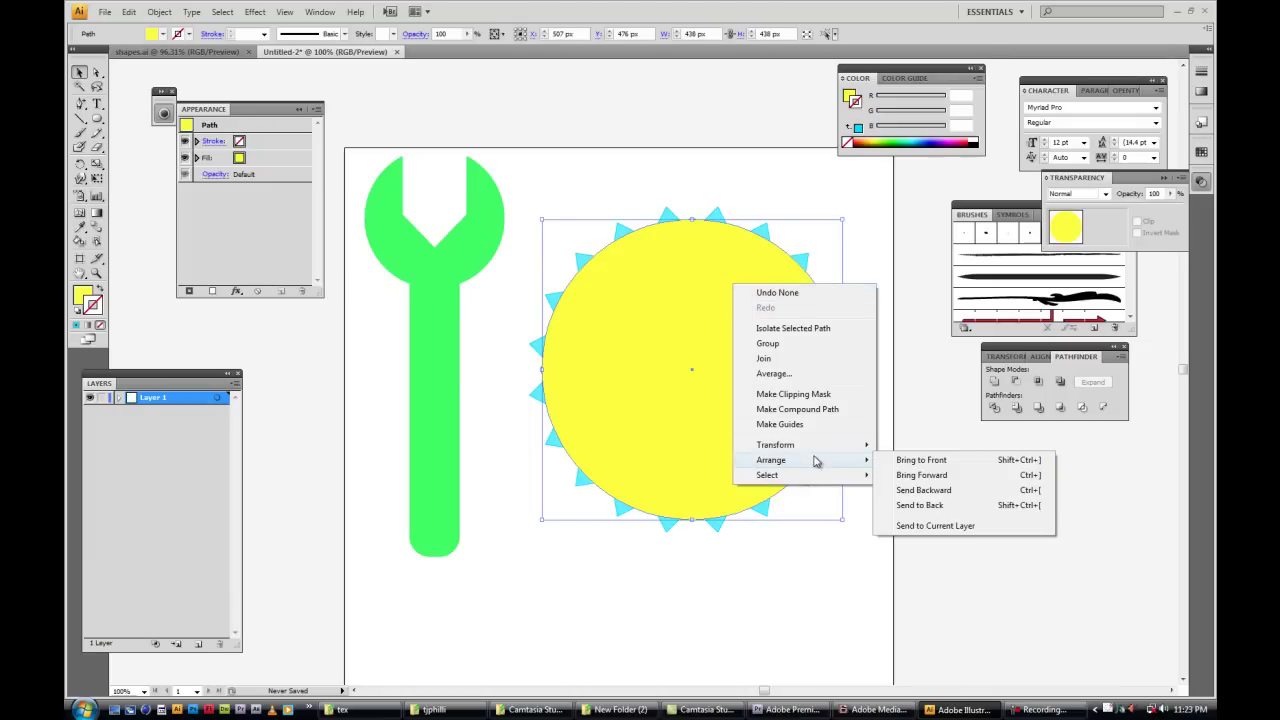
left_click(962, 492)
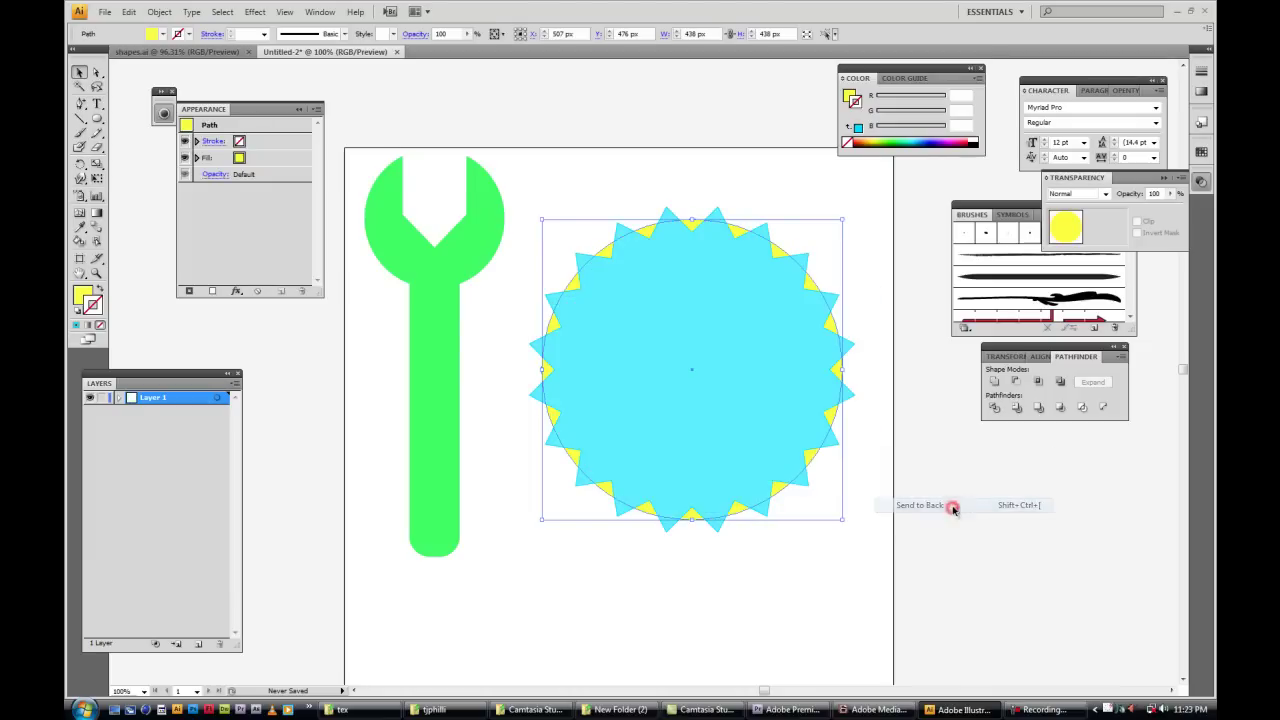
key("ctrl+z")
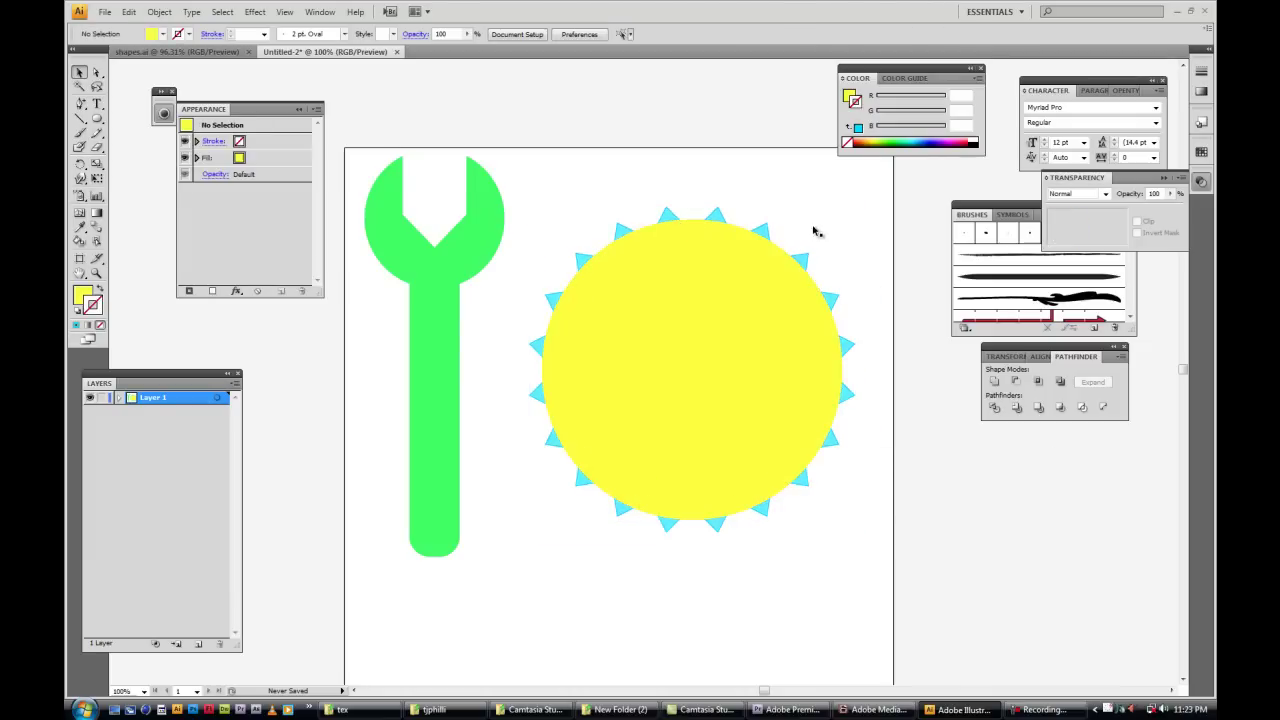
- Select the star and yellow circle together and combine them with Pathfinder Intersect to form the gear's blunted teeth
left_click(723, 204)
left_click_drag(668, 132, 754, 346)
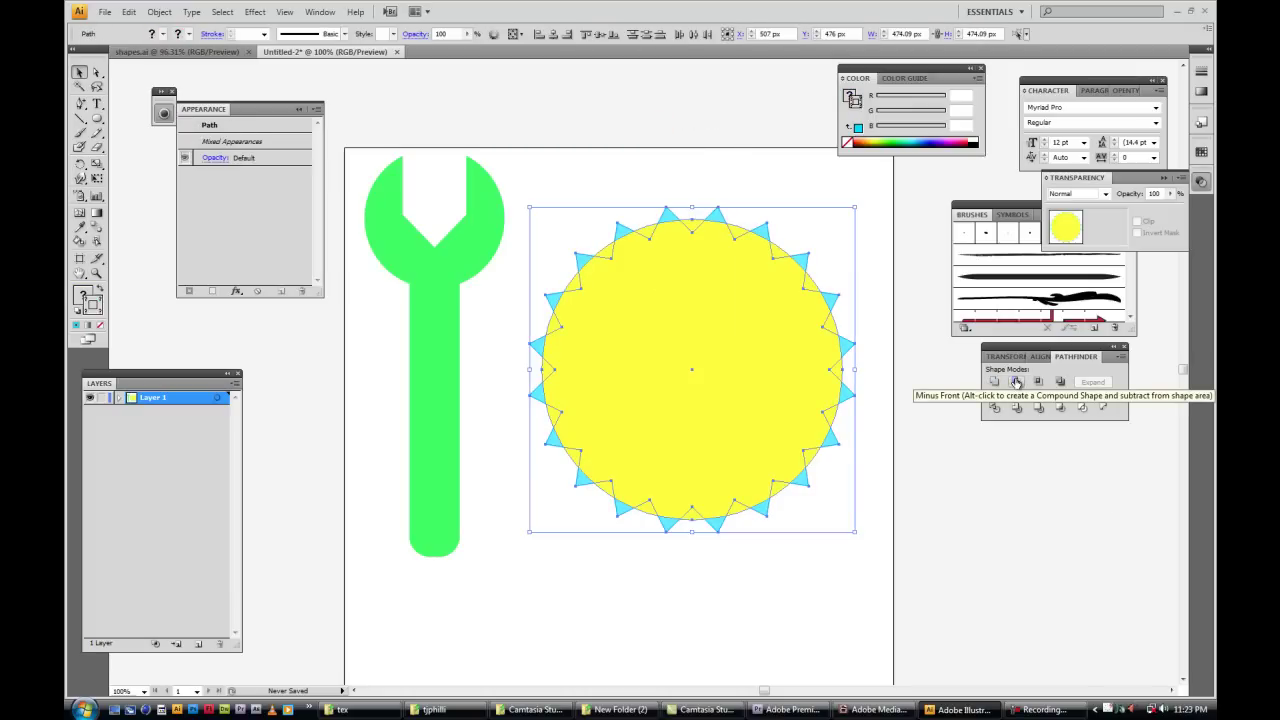
left_click(1038, 384)
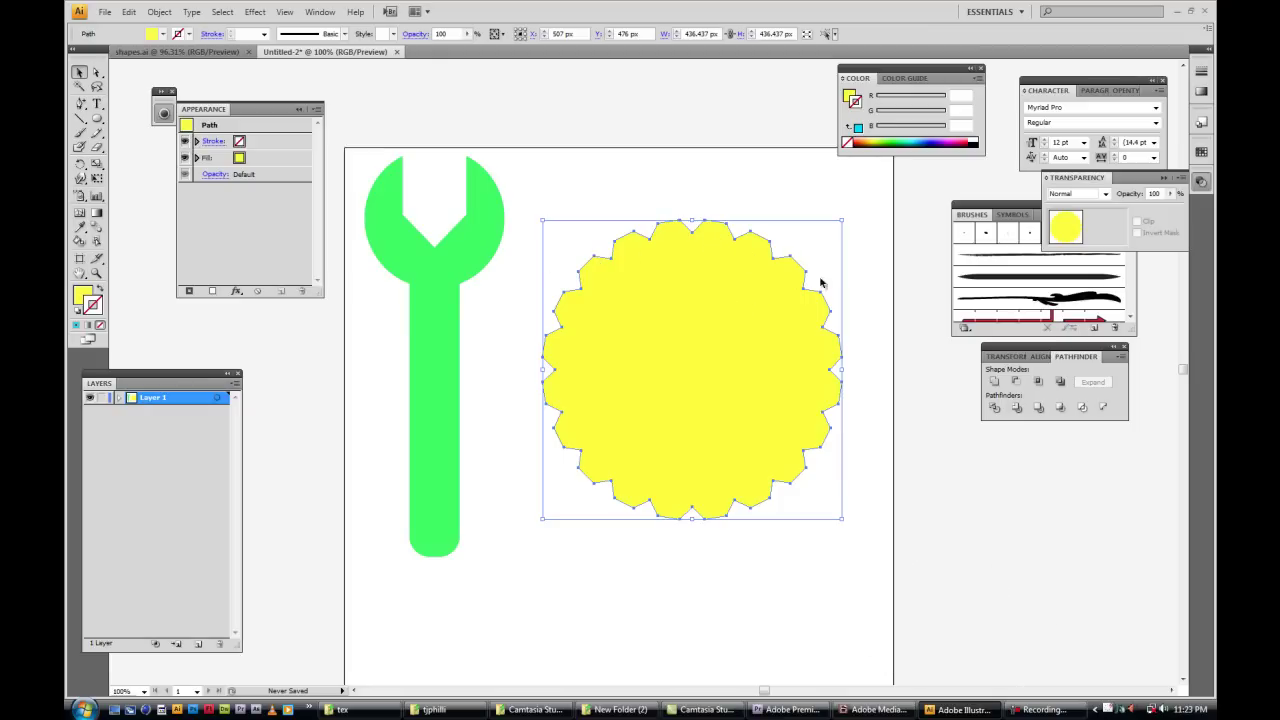
left_click(732, 190)
left_click(663, 286)
left_click(643, 158)
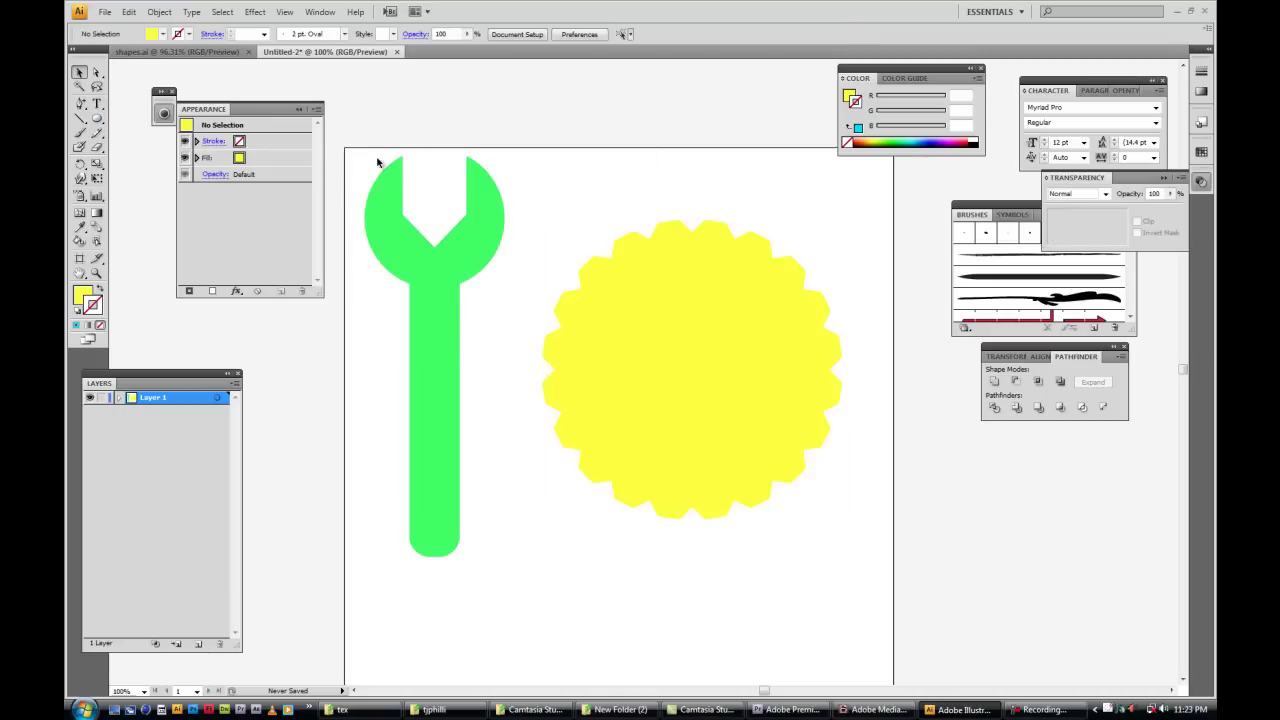
- Draw a red circle without a stroke, about 315 px in diameter, from the centre of the yellow gear shape
left_click(97, 118)
left_click(863, 139)
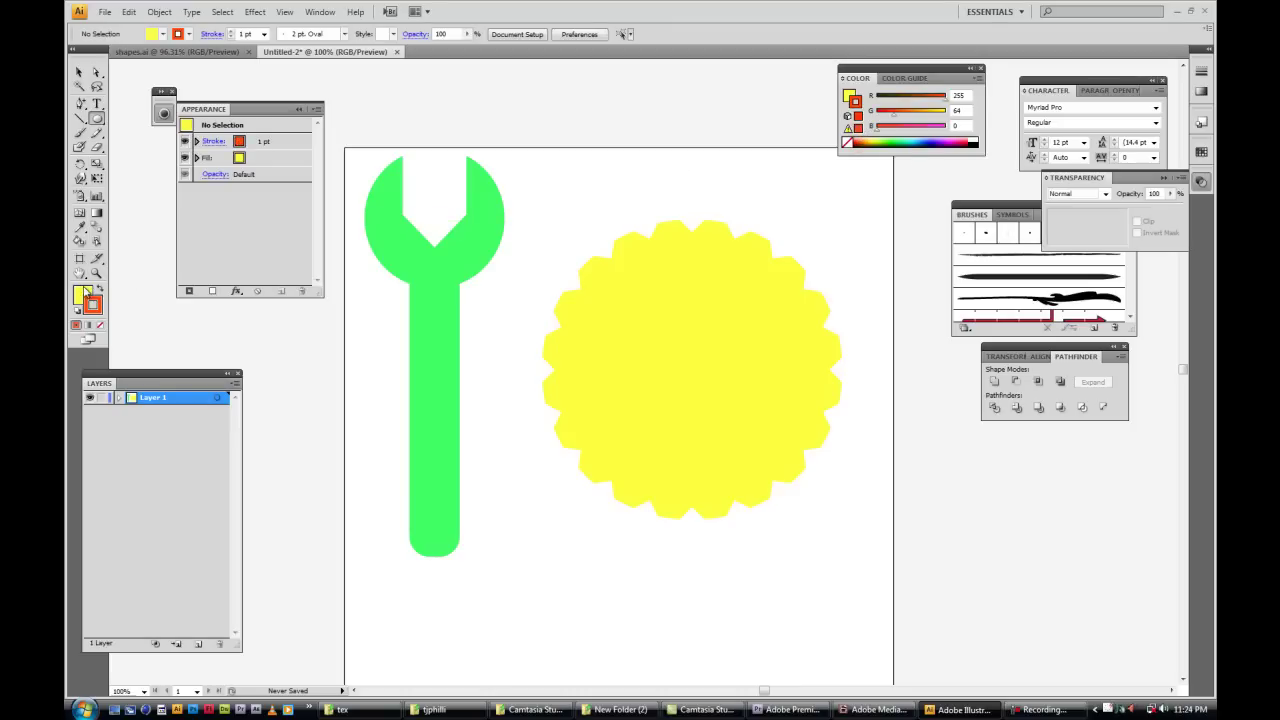
left_click(99, 325)
left_click(80, 294)
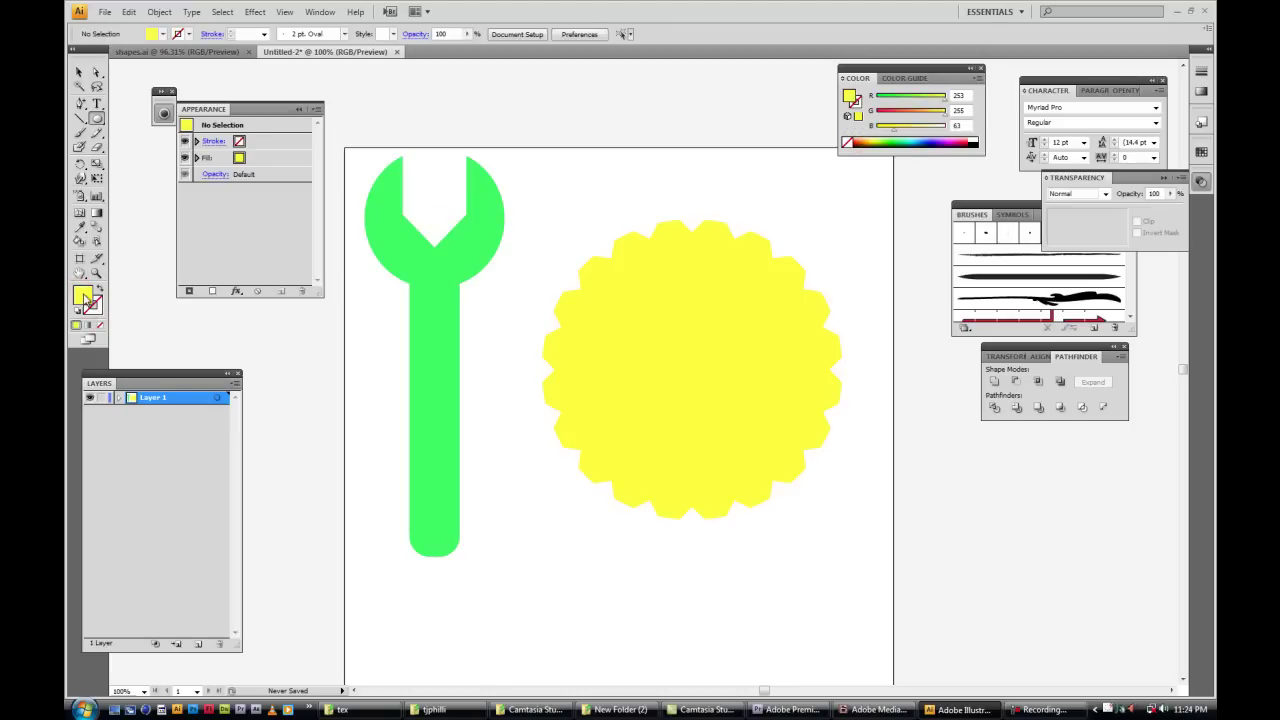
left_click(857, 148)
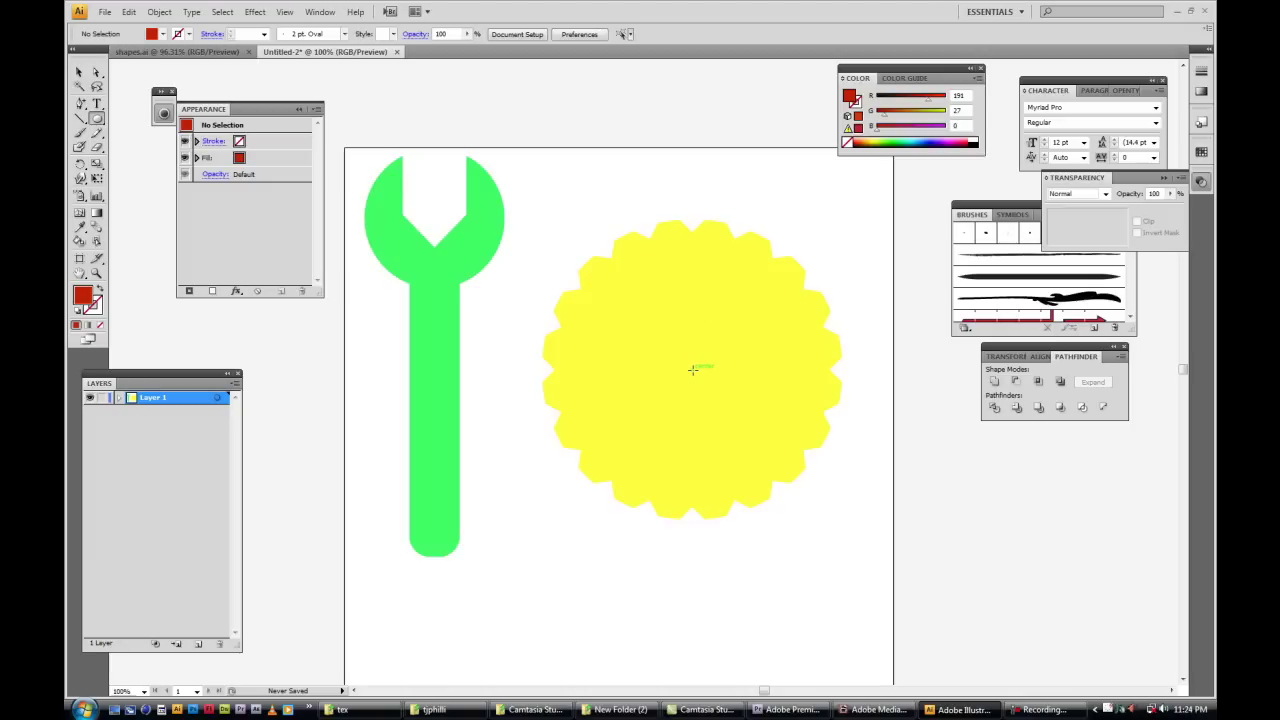
left_click_drag(692, 370, 799, 263)
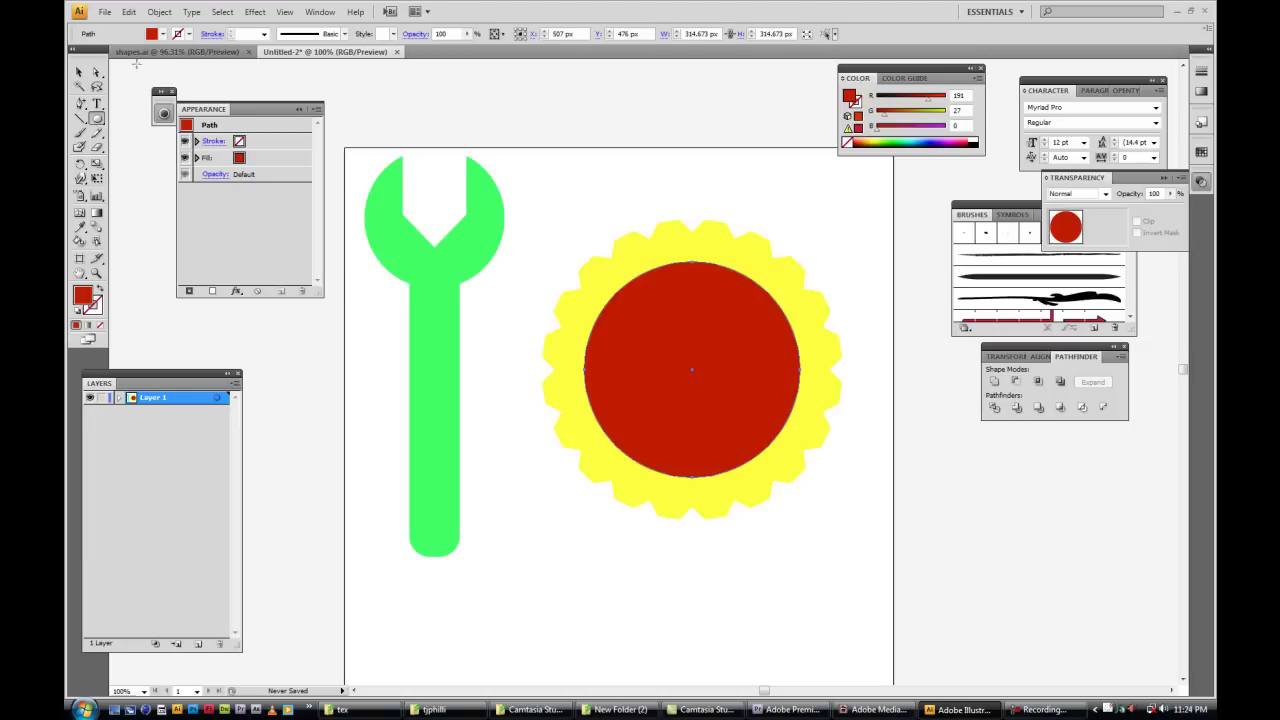
left_click(79, 72)
left_click(816, 262)
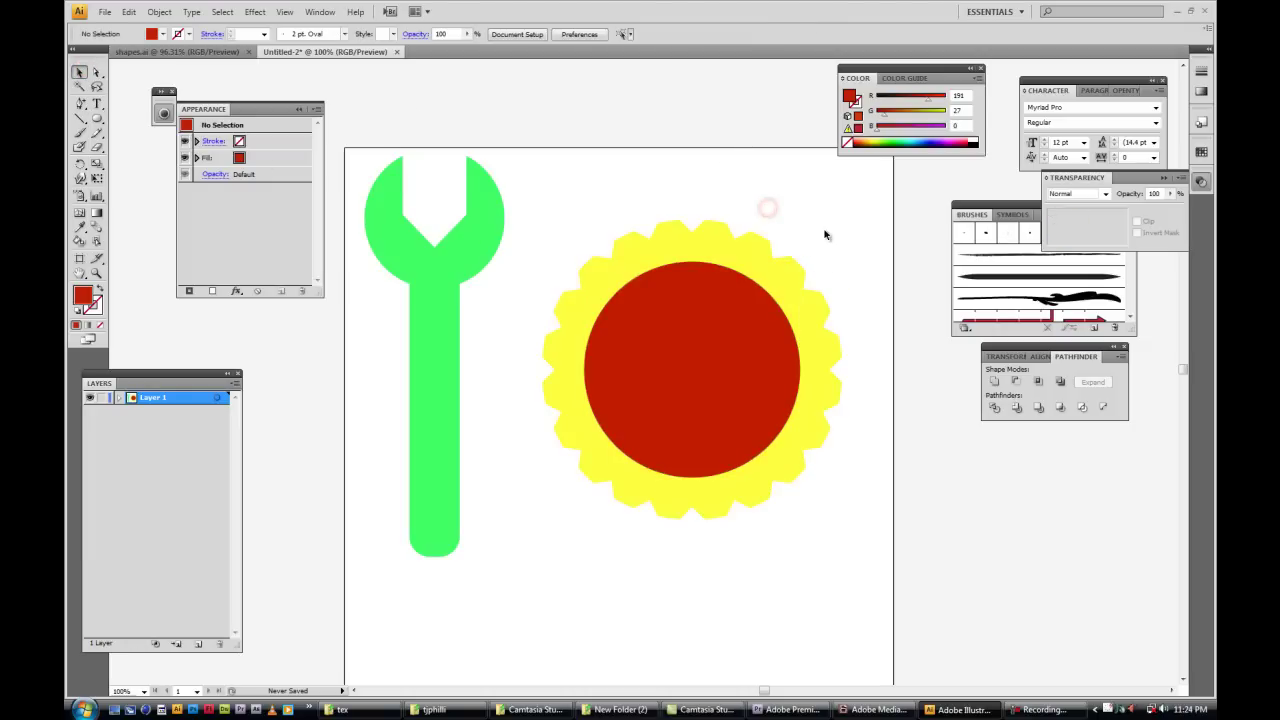
- Cut the red circle out of the yellow gear shape with Pathfinder Minus Front, and fill the resulting ring with blue
left_click_drag(786, 189, 705, 300)
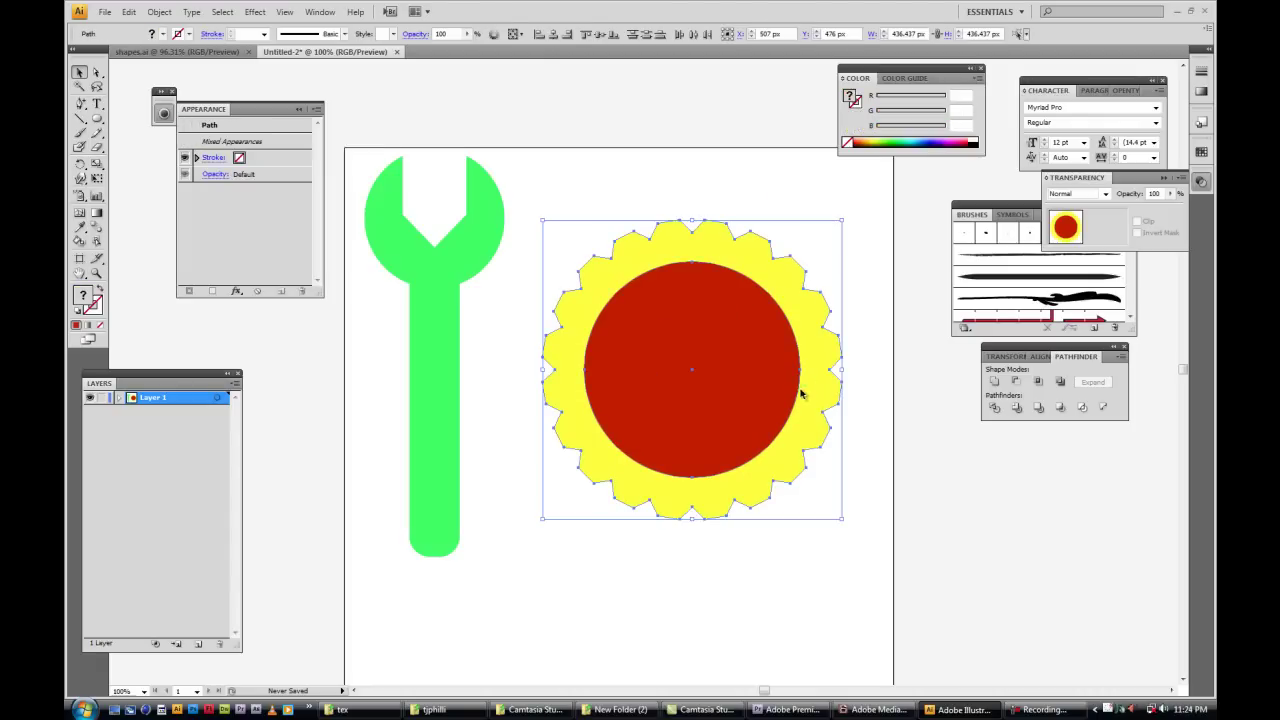
left_click(1016, 382)
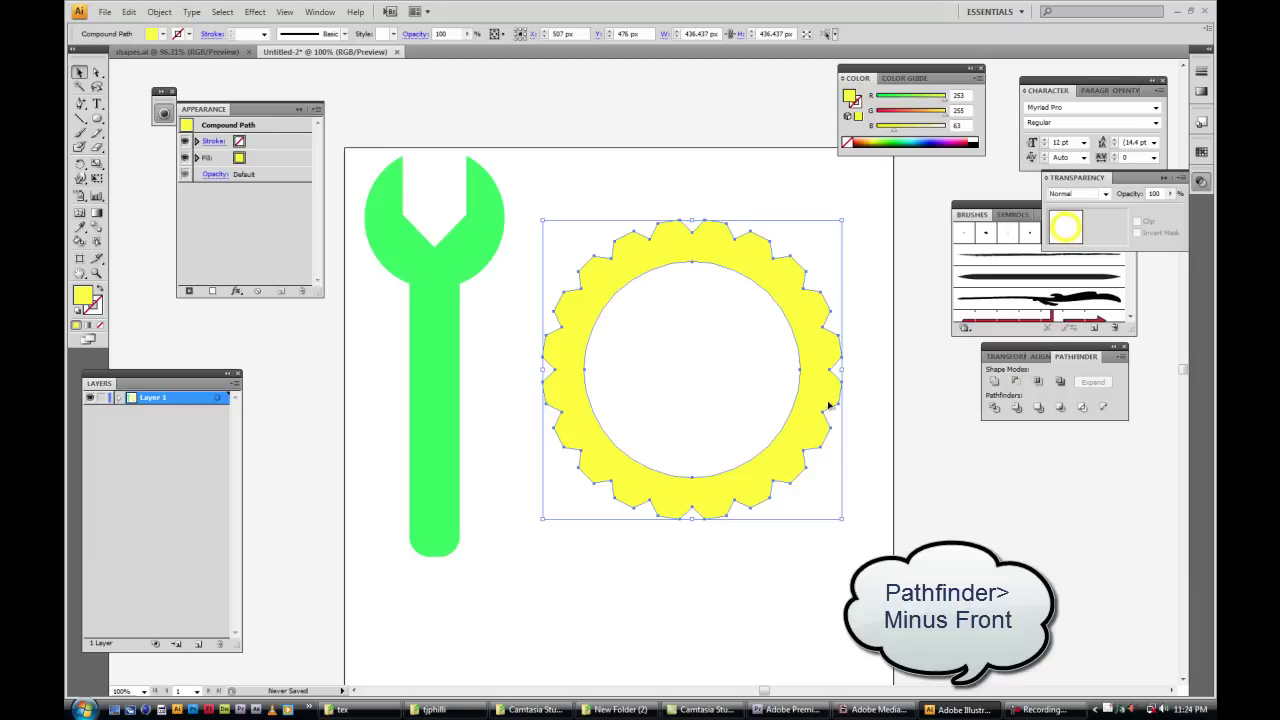
left_click(752, 209)
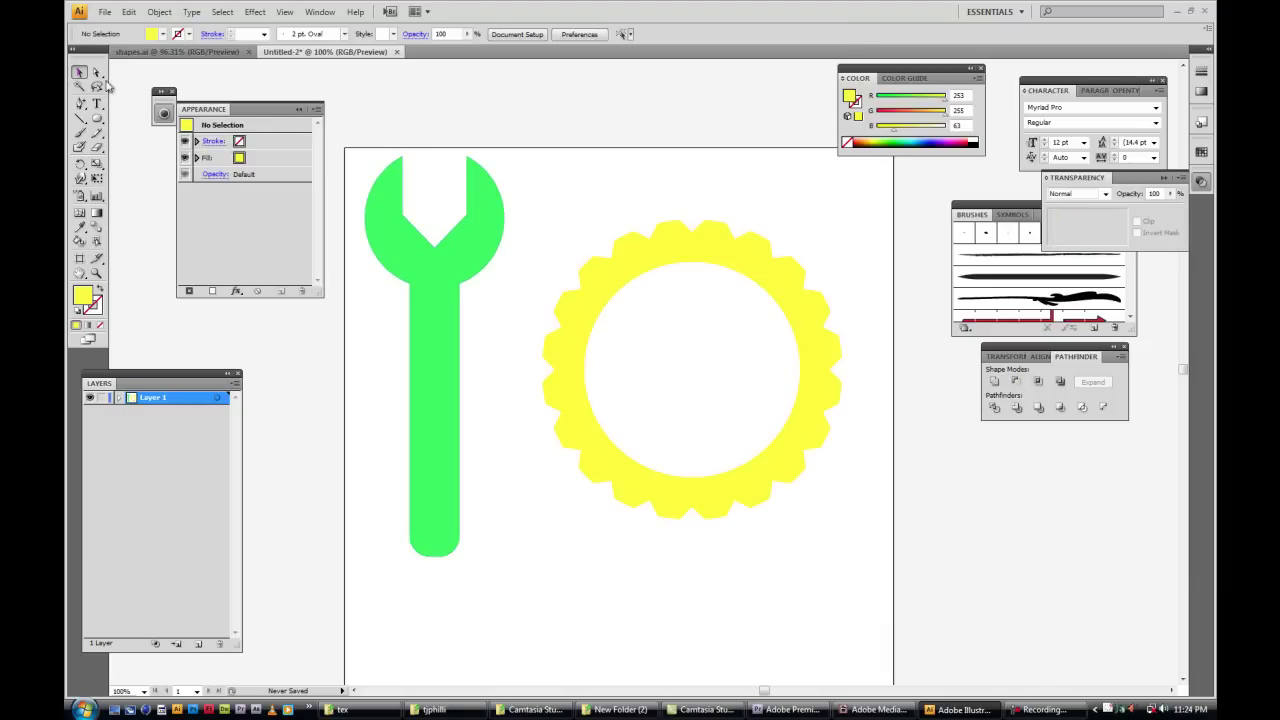
left_click(698, 224)
left_click(934, 137)
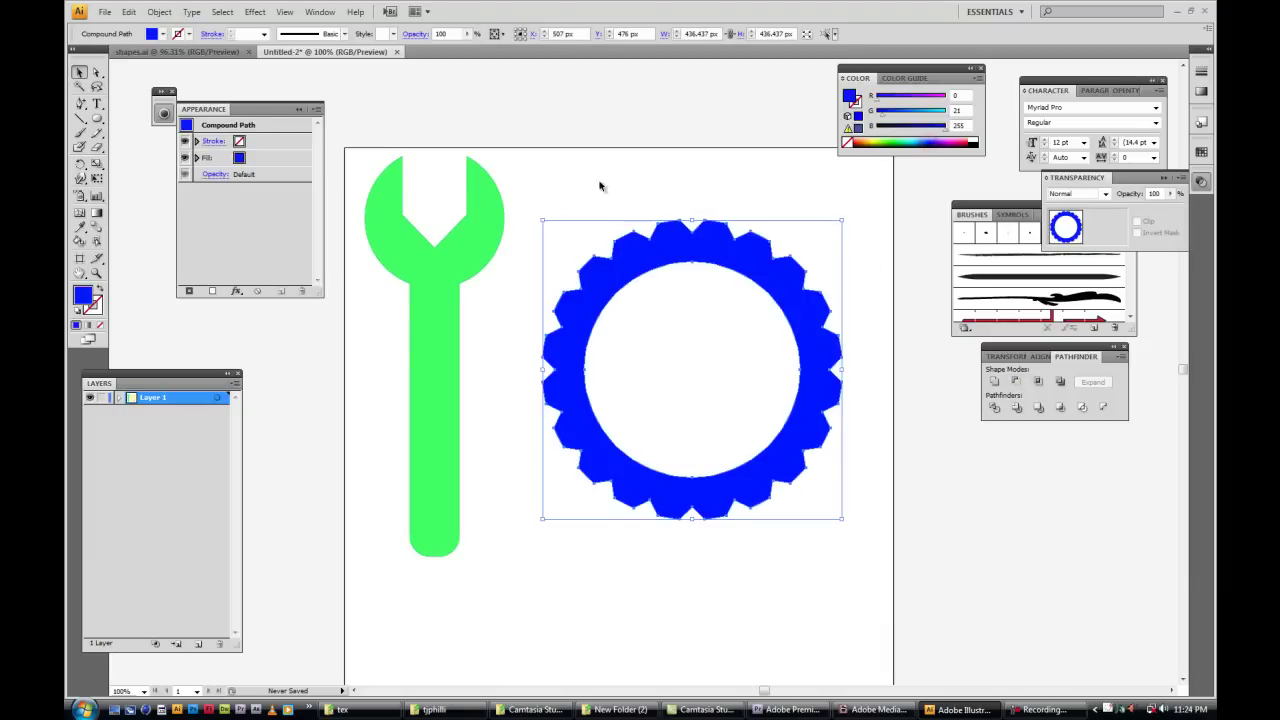
- Scale the blue gear down proportionally to about 295 px across and move it up beside the wrench head
left_click(95, 73)
left_click(79, 72)
left_click_drag(842, 519, 745, 421)
left_click_drag(704, 280, 695, 217)
left_click(817, 331)
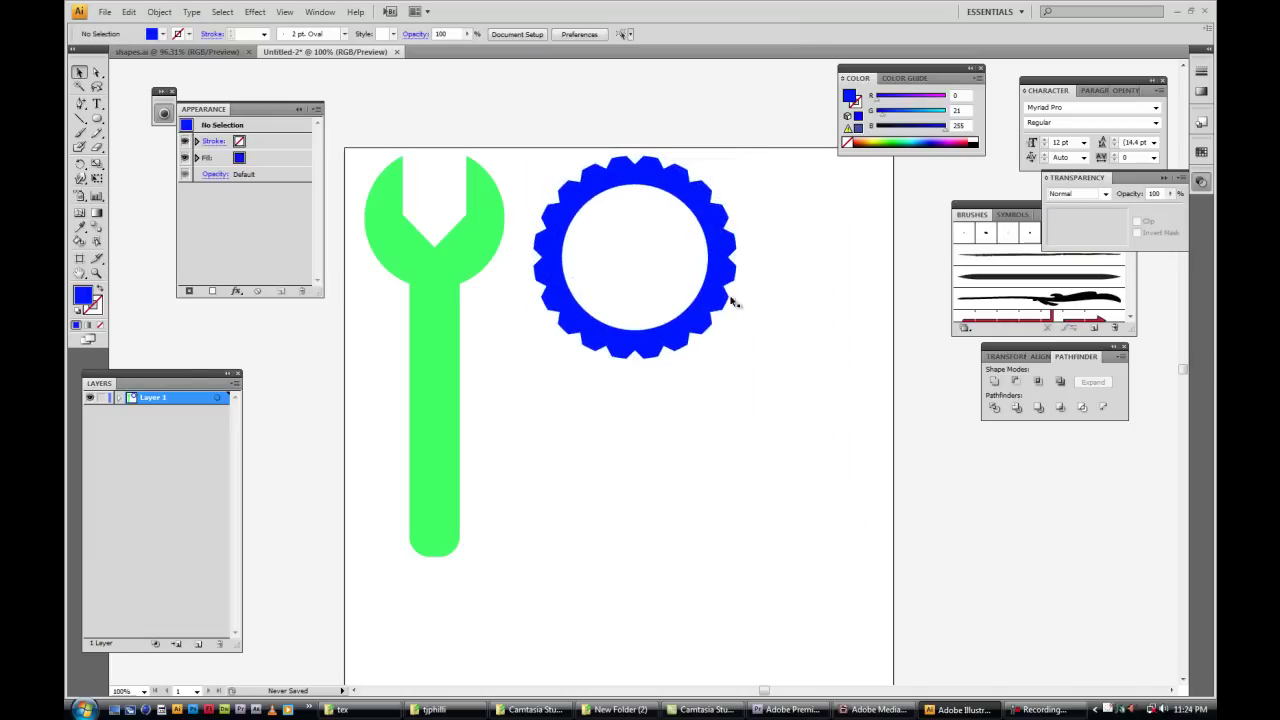
- Reposition the blue gear slightly closer to the wrench, with its top near the artboard's upper edge
left_click(710, 230)
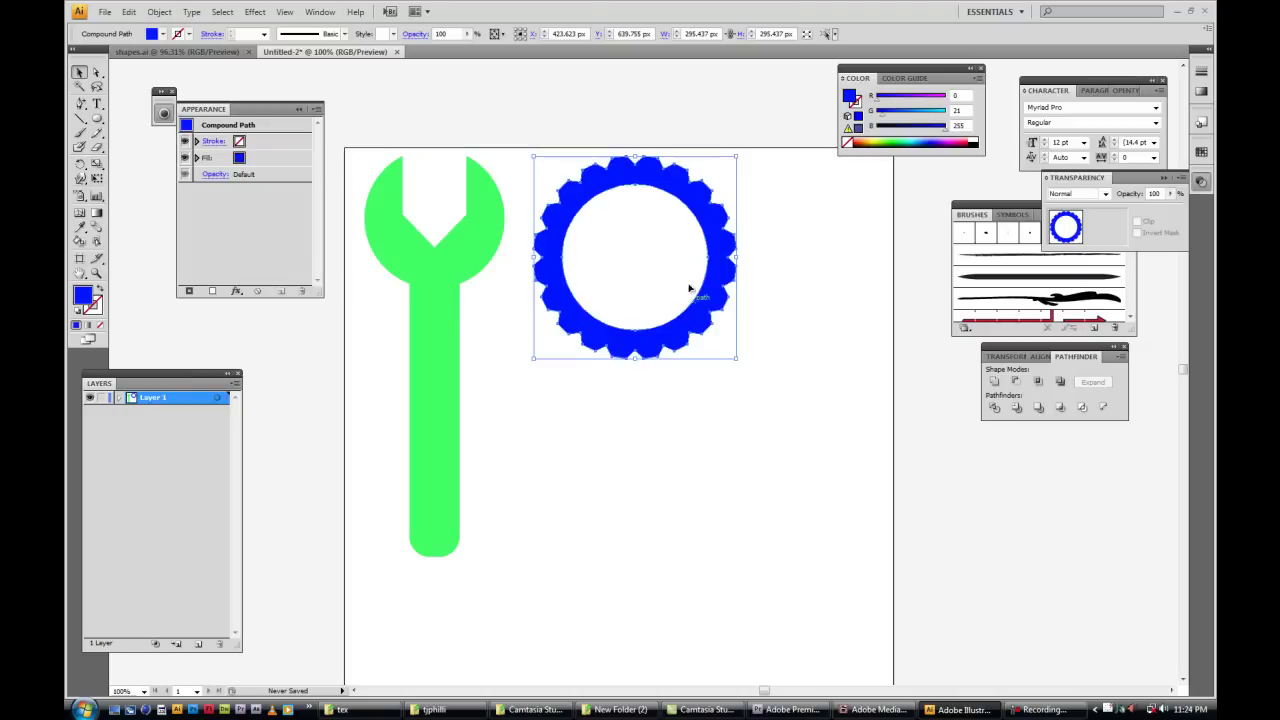
mouse_move(717, 260)
left_mouse_down()
mouse_move(714, 244)
mouse_move(710, 271)
left_mouse_up()
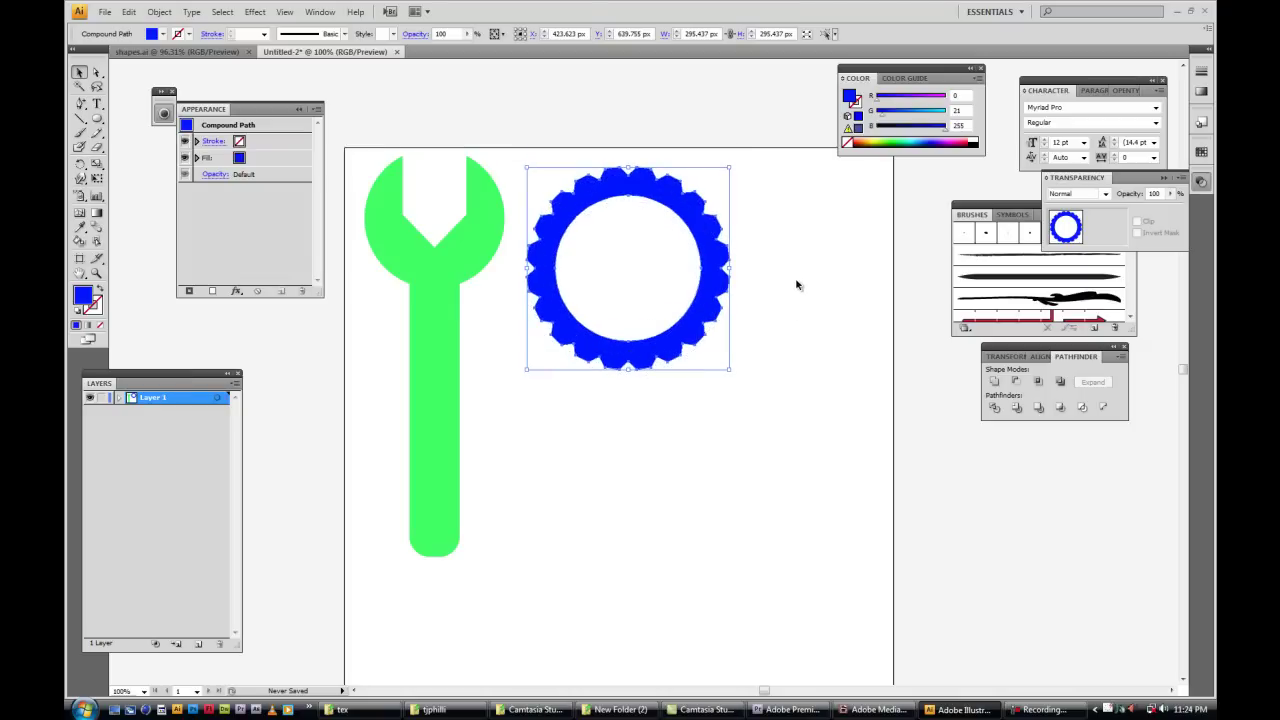
left_click(776, 367)
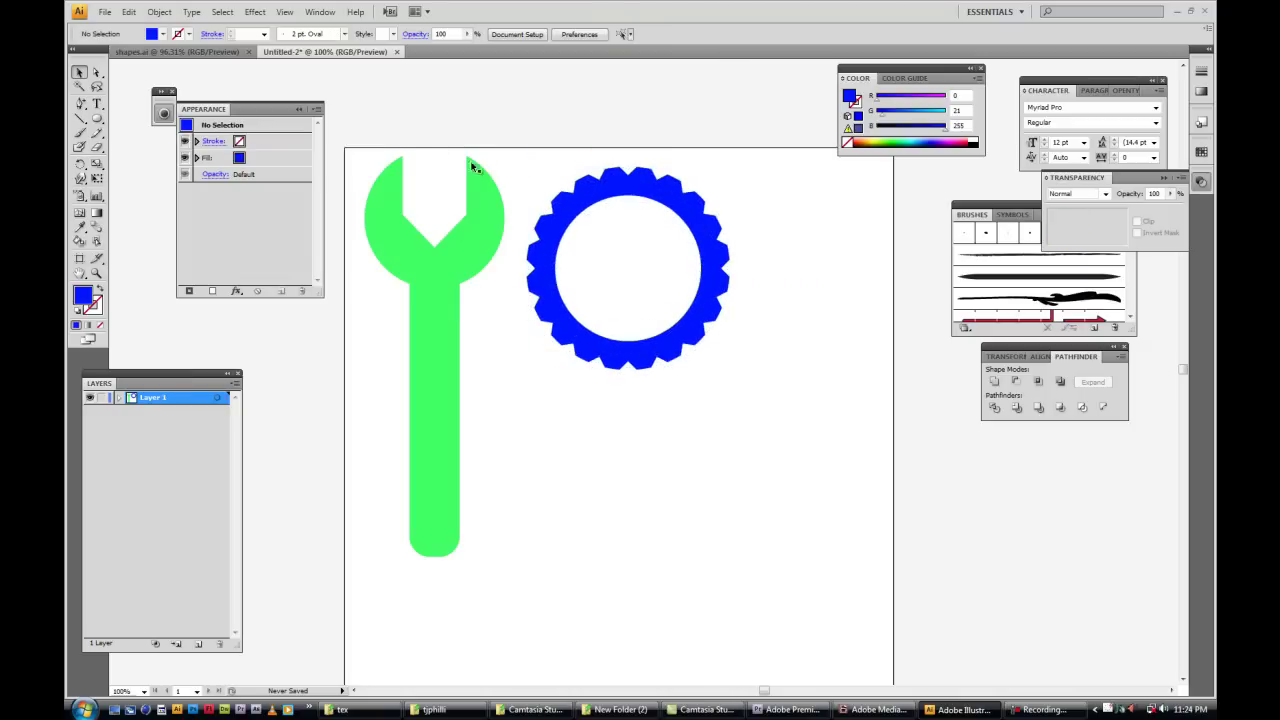
left_click_drag(368, 137, 766, 234)
left_click(766, 234)
mouse_move(717, 256)
left_mouse_down()
mouse_move(712, 216)
mouse_move(707, 240)
left_mouse_up()
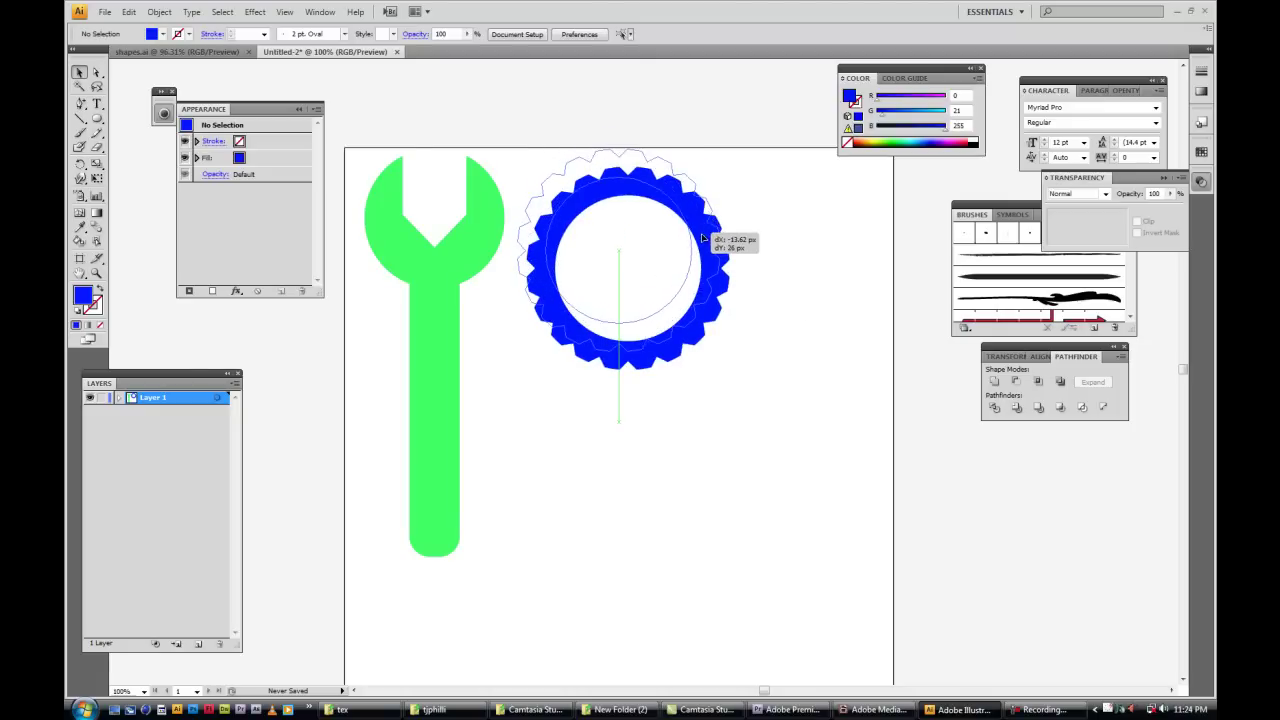
left_click(817, 252)
left_click_drag(804, 318, 783, 282)
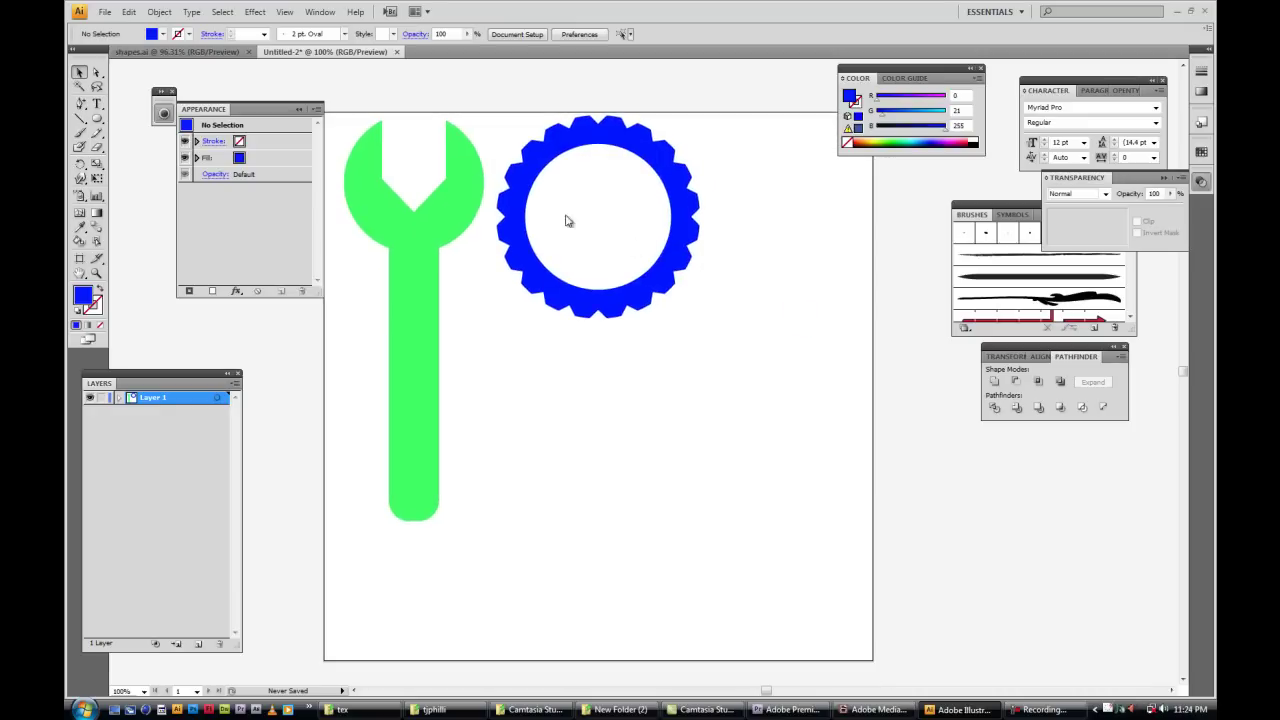
- Review the purple curved arrow in shapes.ai, and draw a pink ellipse about 170 by 282 px below the gear in Untitled-2
left_click(190, 52)
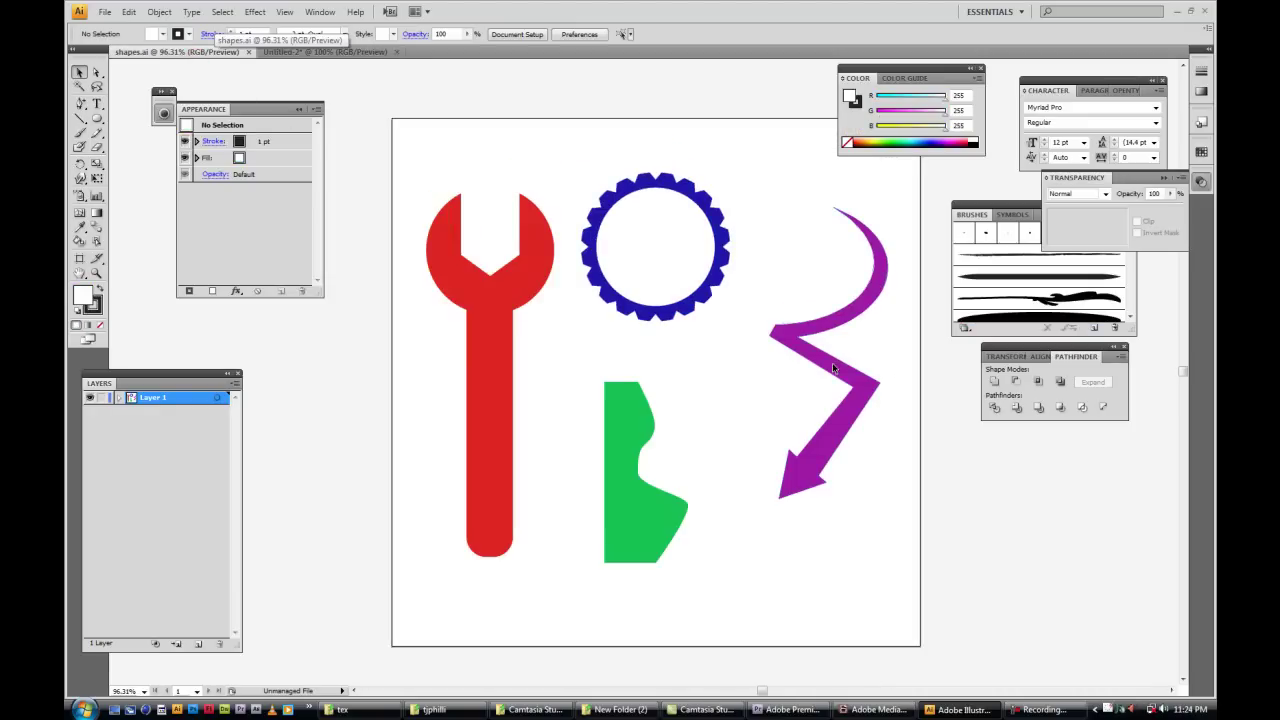
left_click(780, 322)
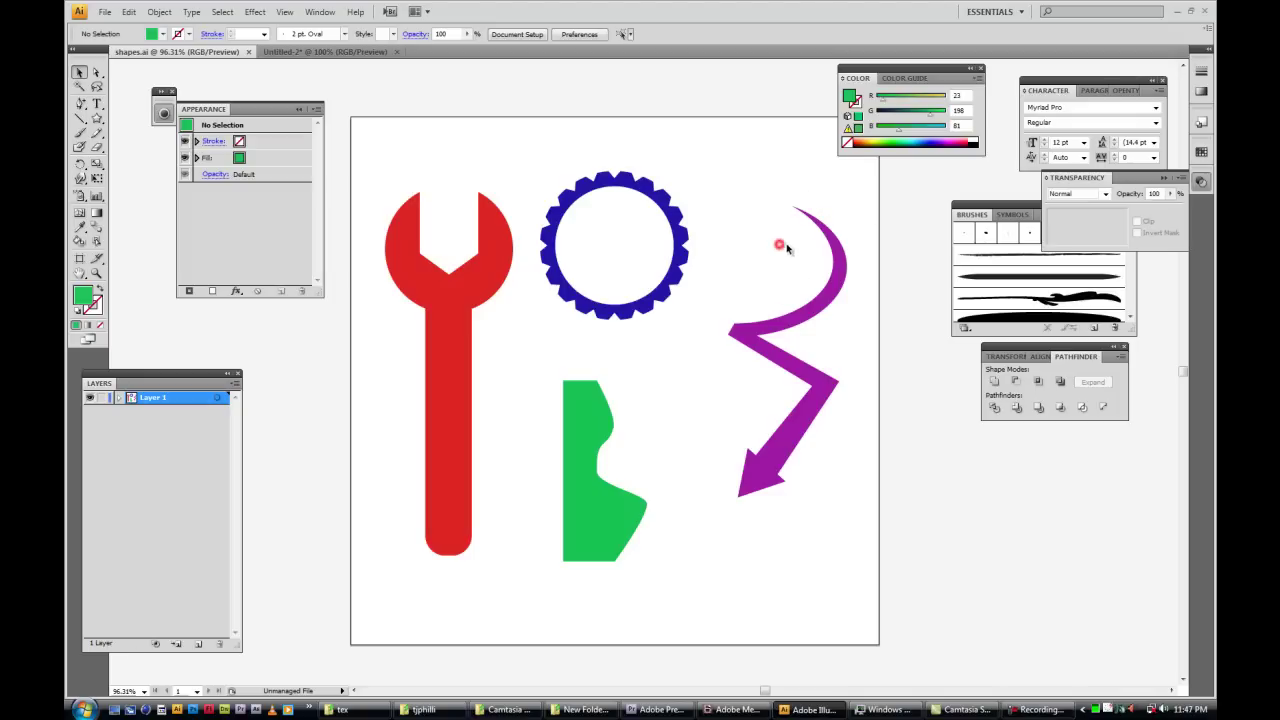
left_click(837, 250)
left_click(869, 255)
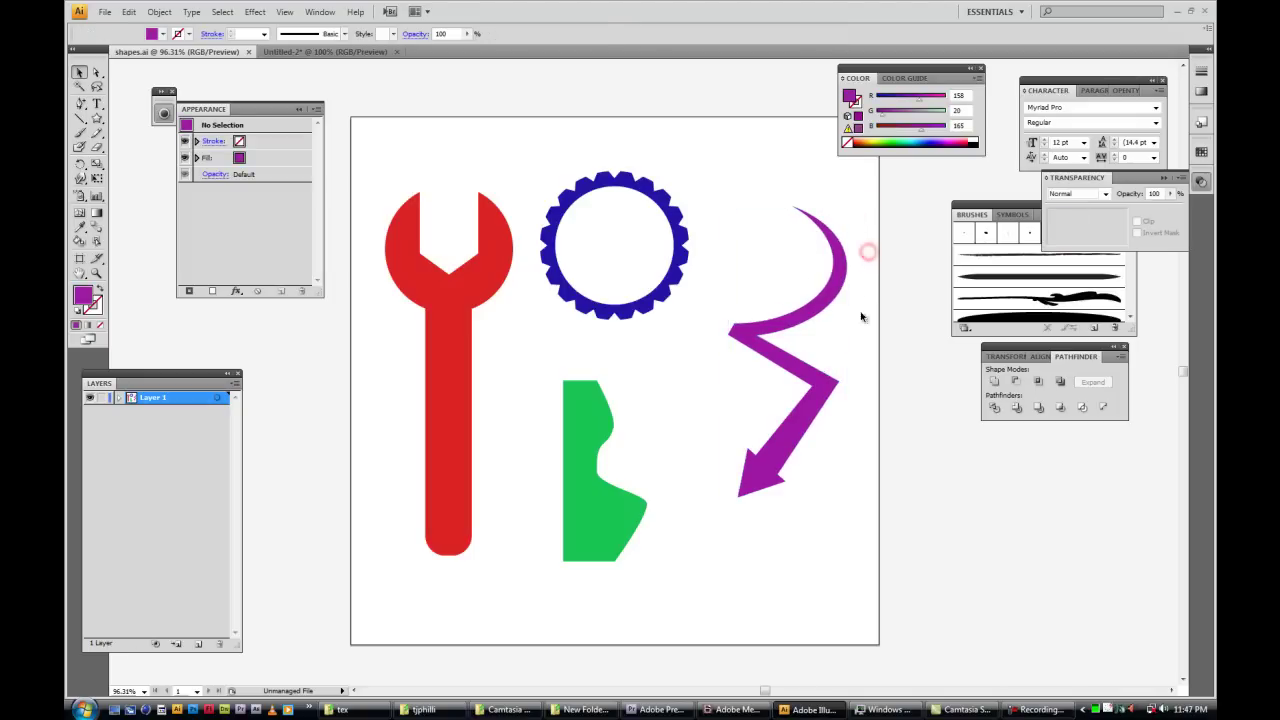
left_click(318, 52)
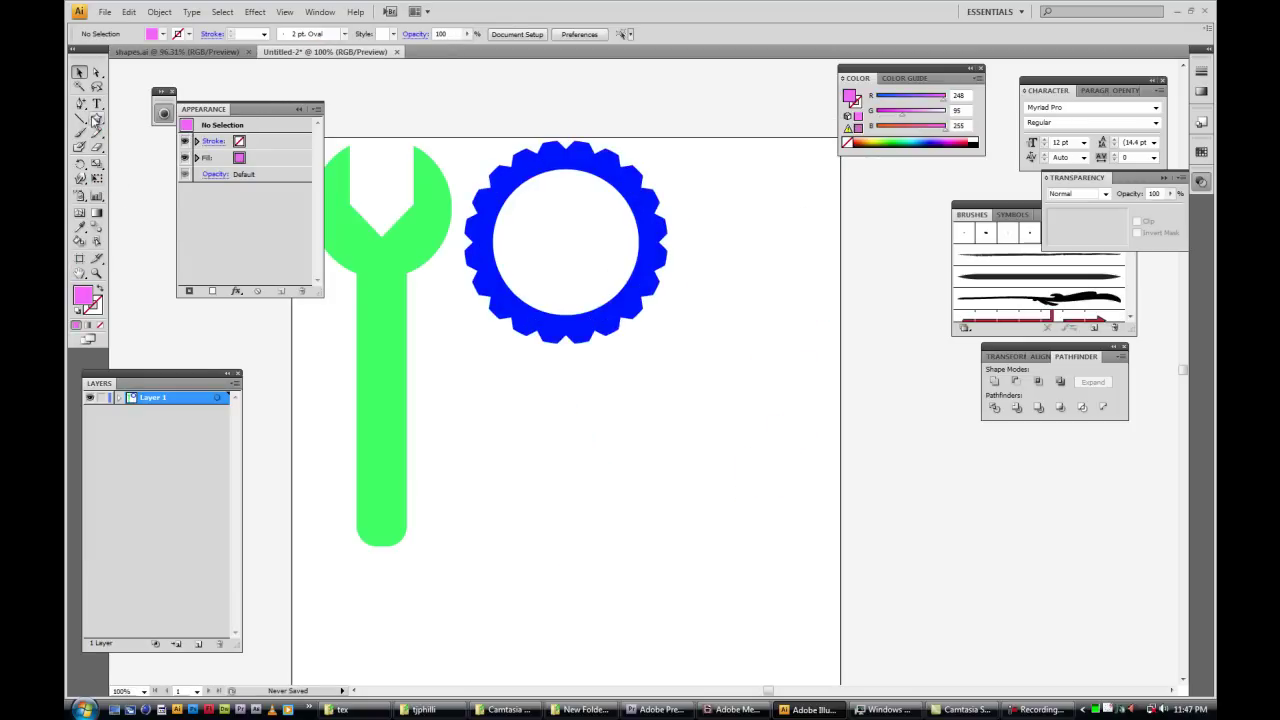
left_click_drag(98, 119, 140, 148)
left_click_drag(708, 459, 594, 651)
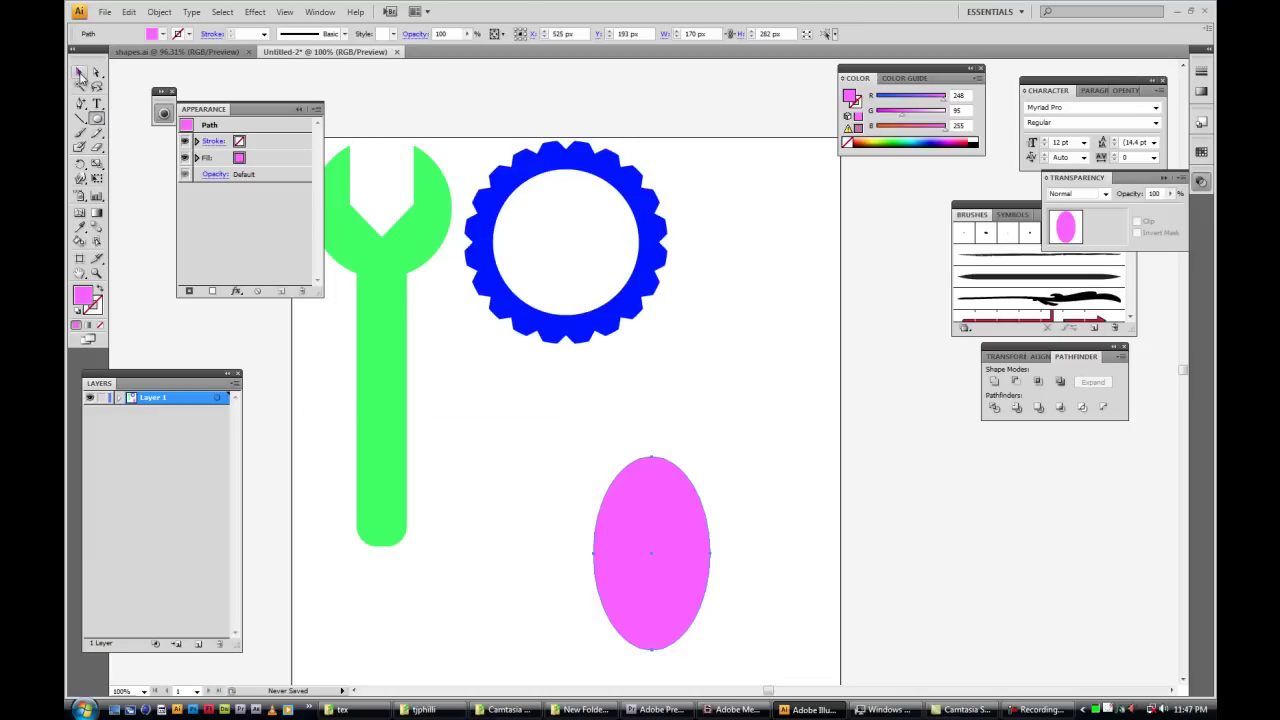
- Paste a copy of the pink ellipse directly in front of it and fill the copy with dark maroon
left_click(133, 12)
left_click(182, 110)
left_click(901, 142)
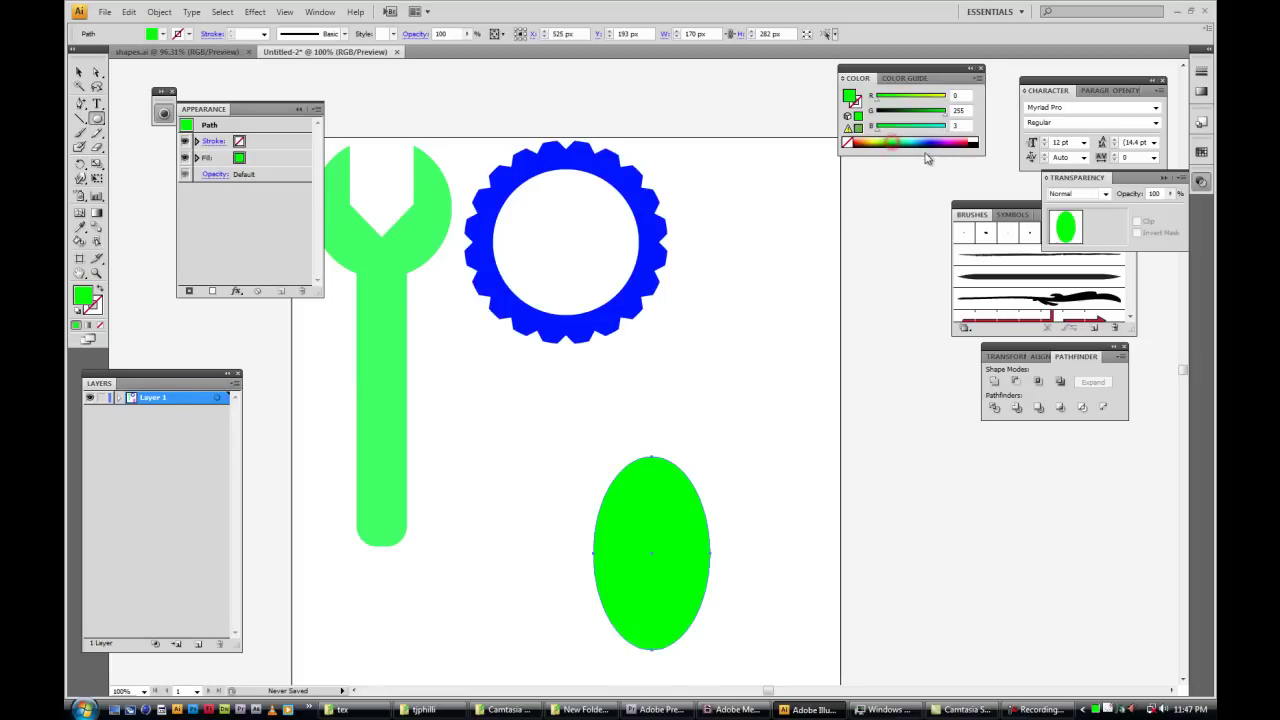
left_click_drag(948, 140, 932, 146)
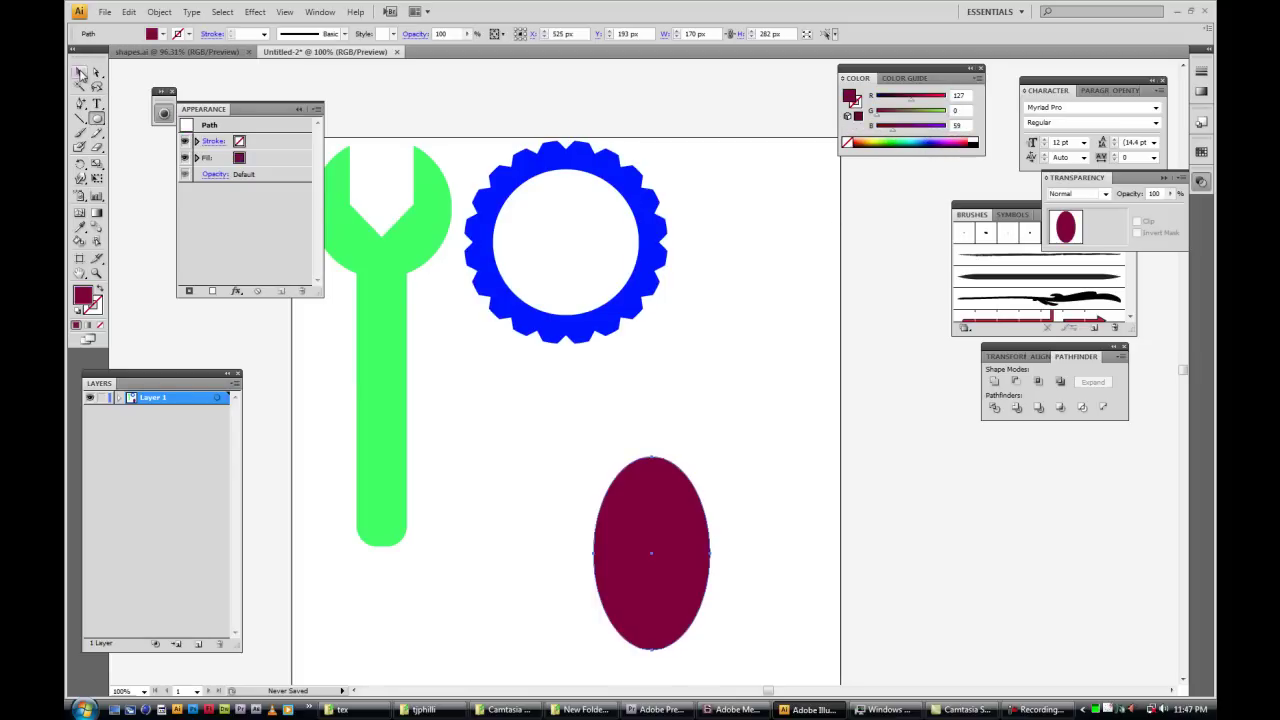
- Scale the maroon ellipse down proportionally about its centre to about 140 by 232 px
left_click(80, 73)
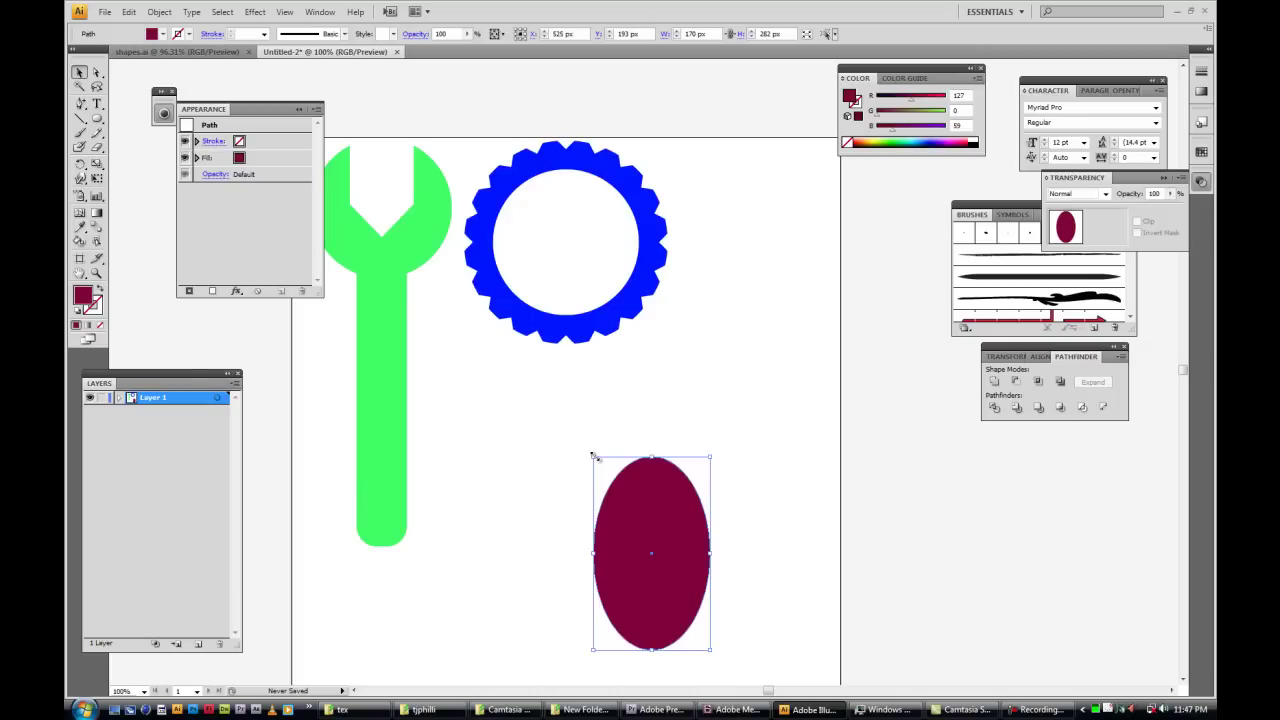
left_click_drag(592, 455, 604, 470)
left_click(760, 513)
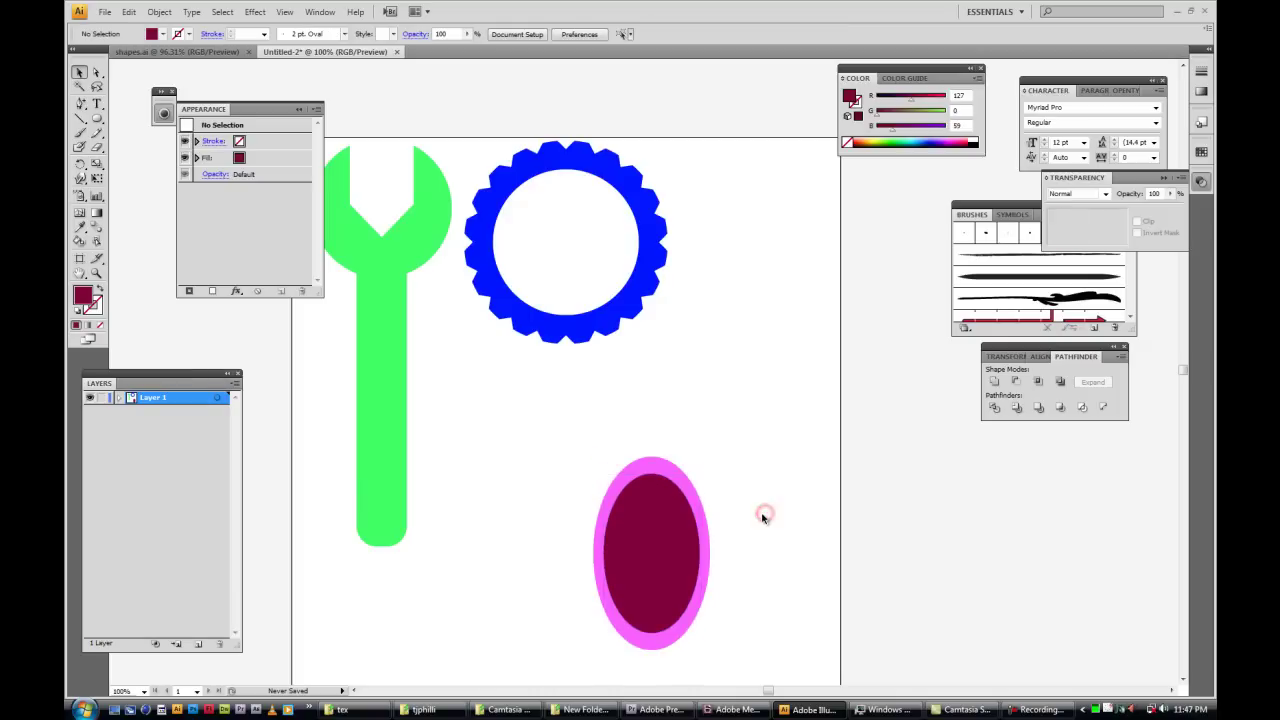
- Move the maroon ellipse's left anchor point out to the pink ellipse's left edge and shift its right anchor point slightly inward
left_click(682, 558)
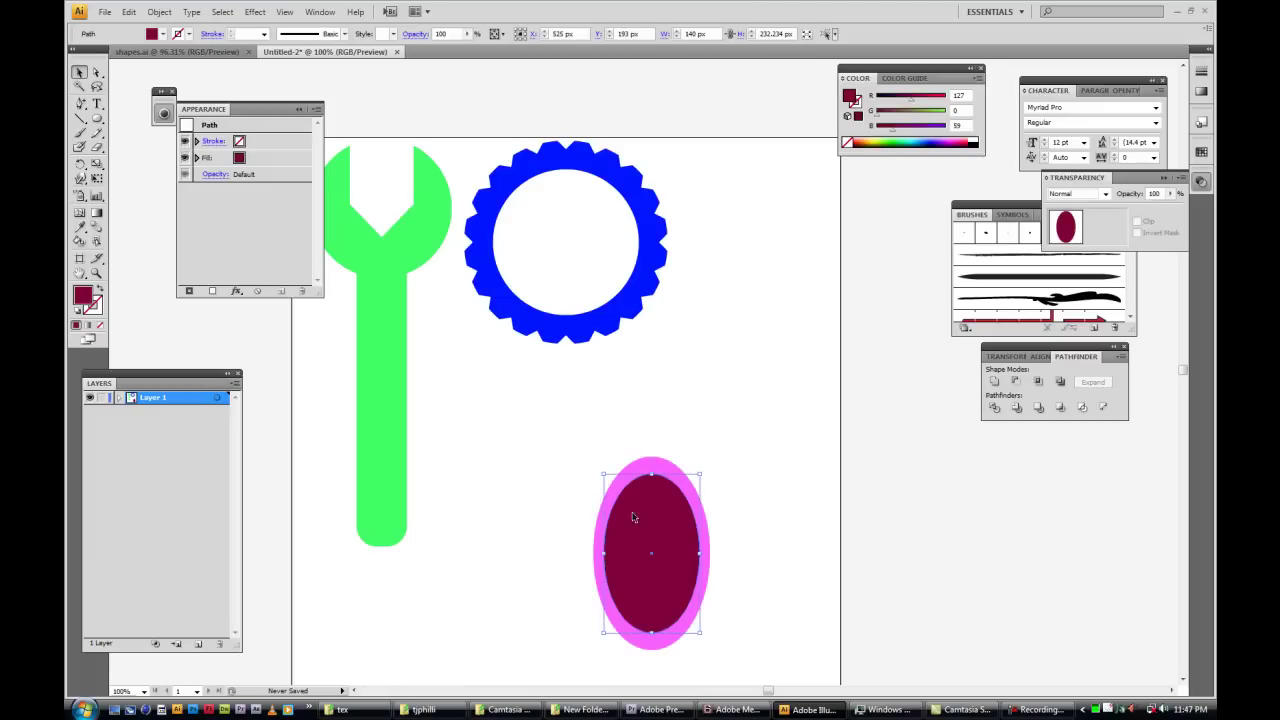
left_click(96, 72)
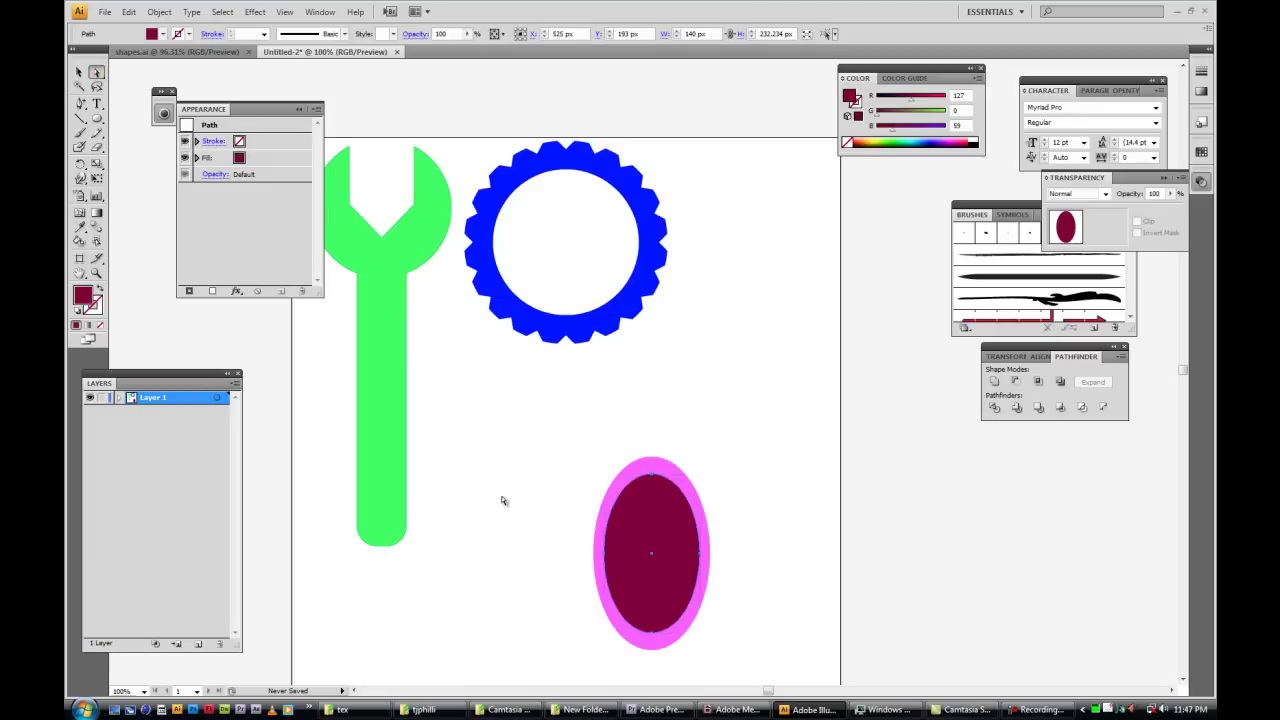
left_click(605, 553)
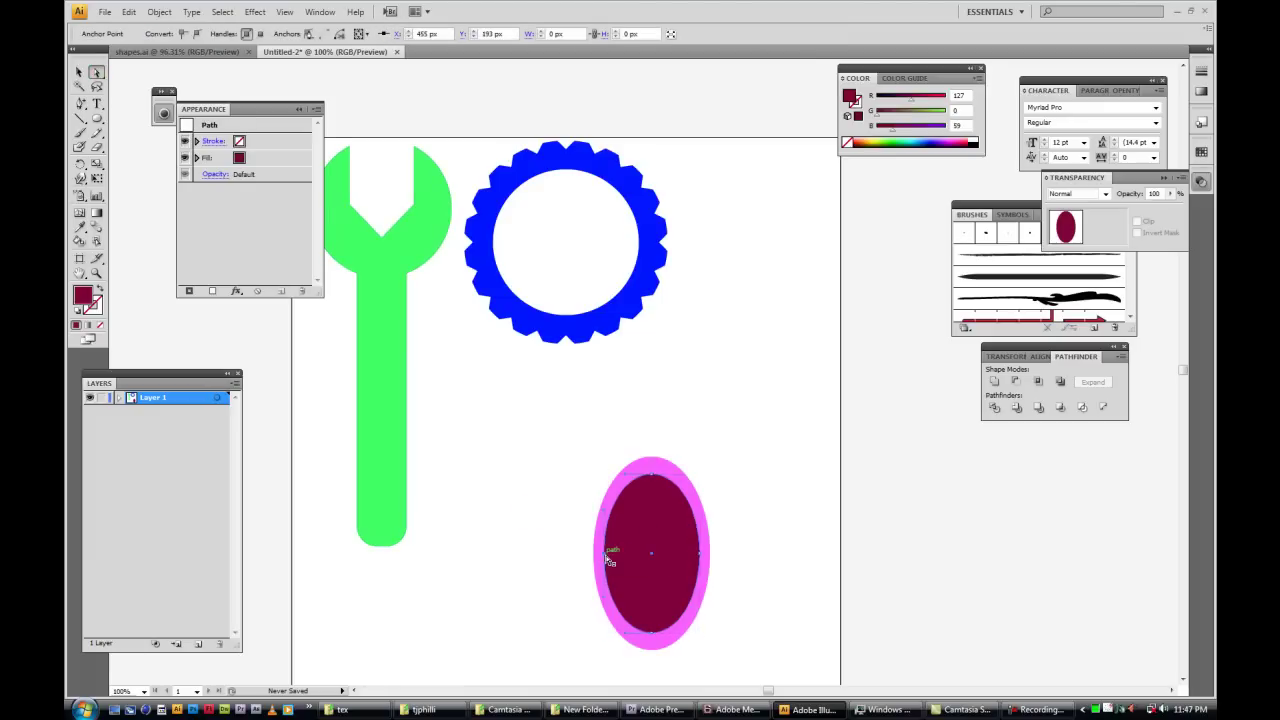
left_click_drag(606, 556, 595, 560)
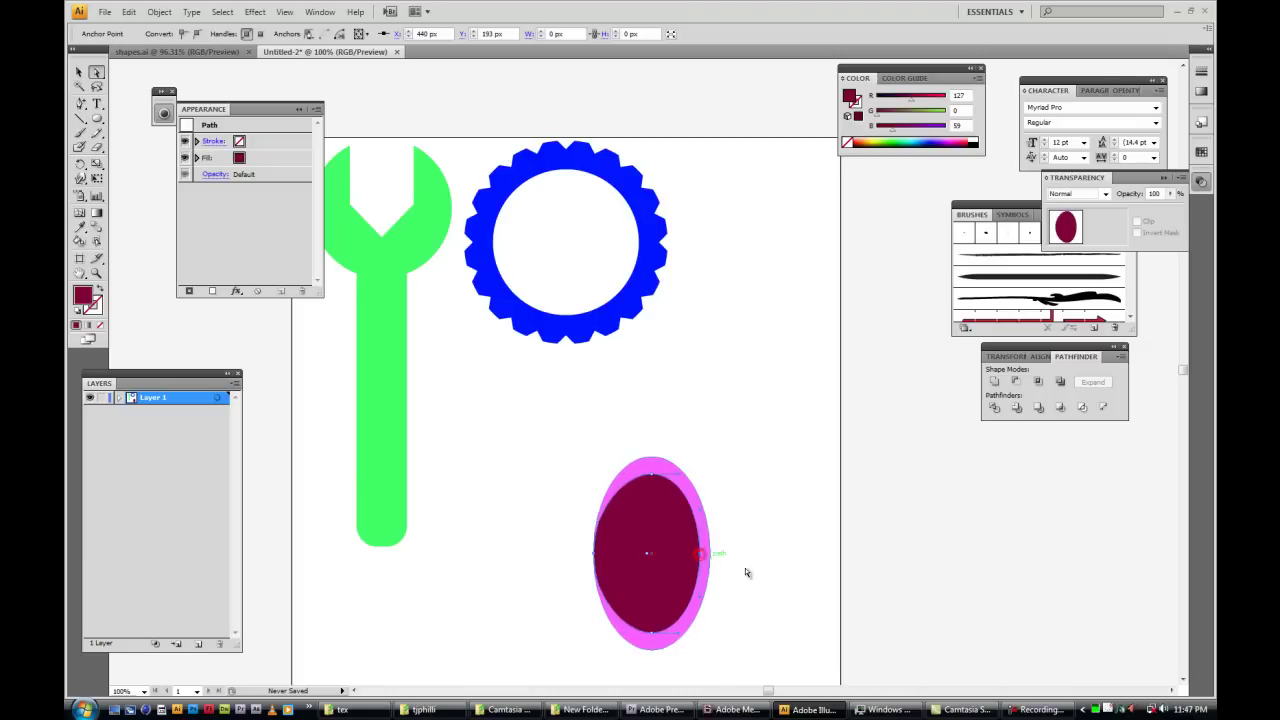
left_click_drag(704, 553, 742, 566)
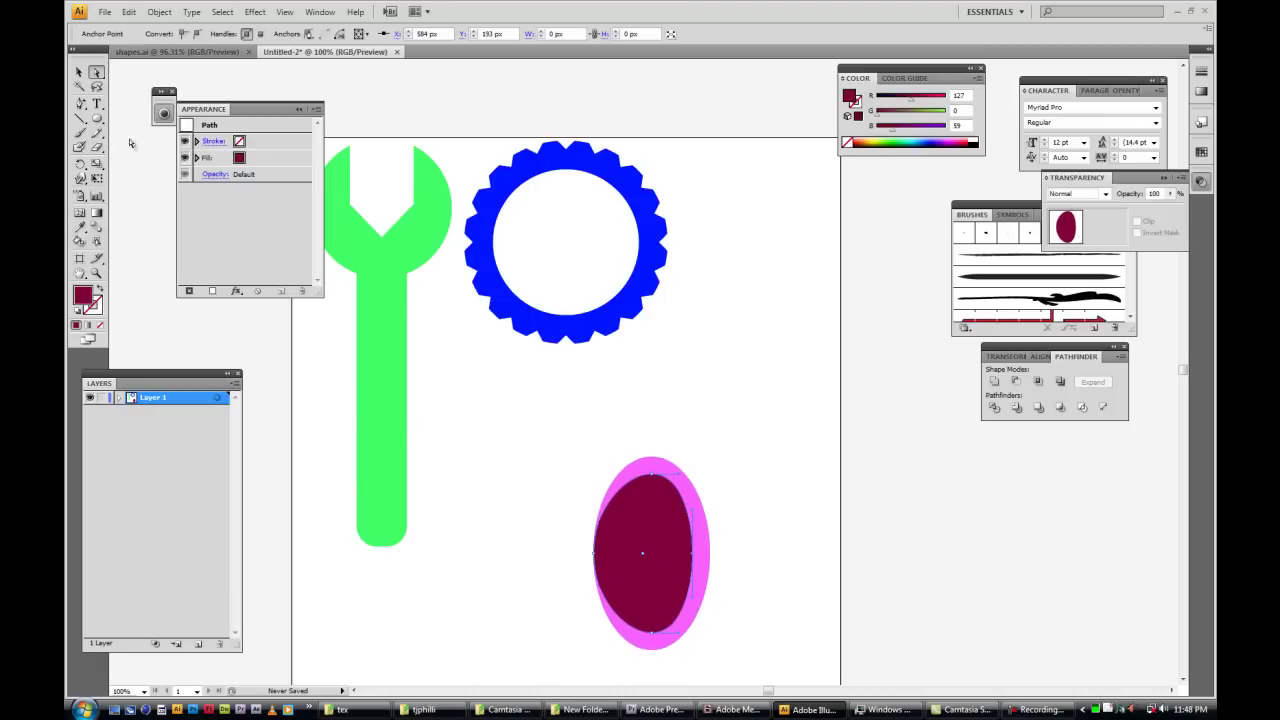
- Select both ellipses and cut the maroon one out of the pink one with Pathfinder Minus Front
key("v")
left_click_drag(574, 414, 716, 555)
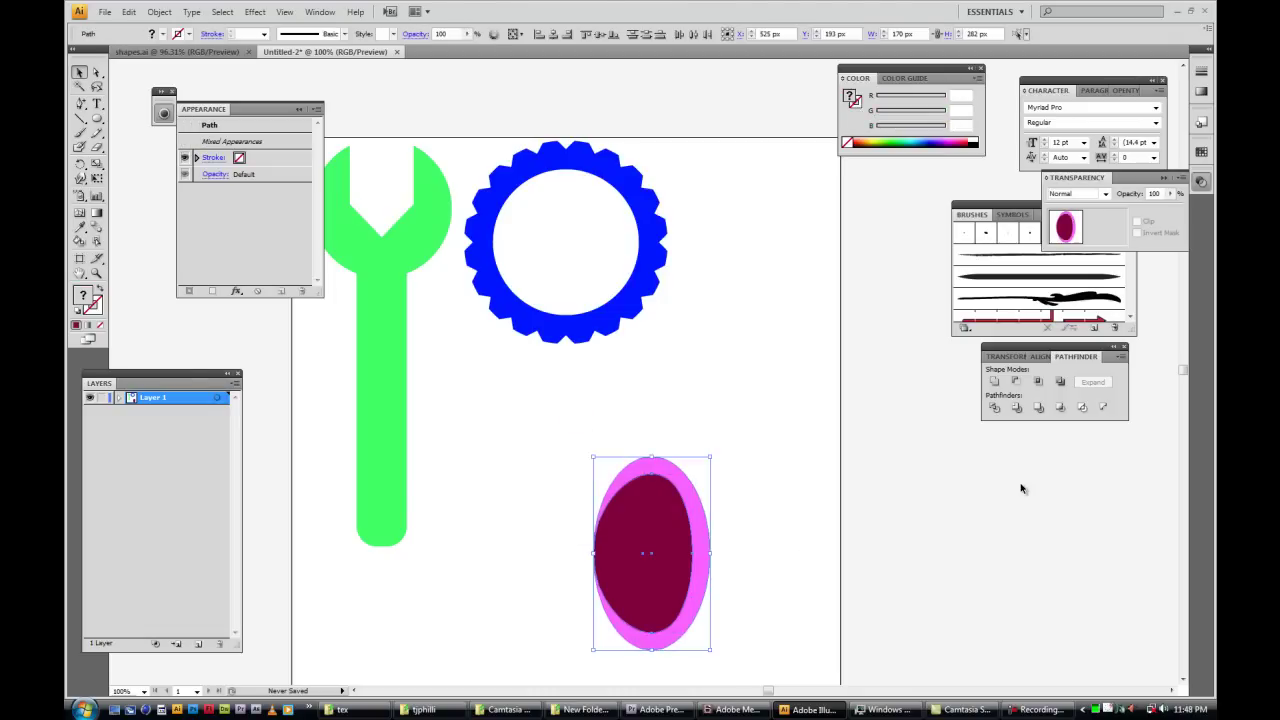
left_click(1016, 382)
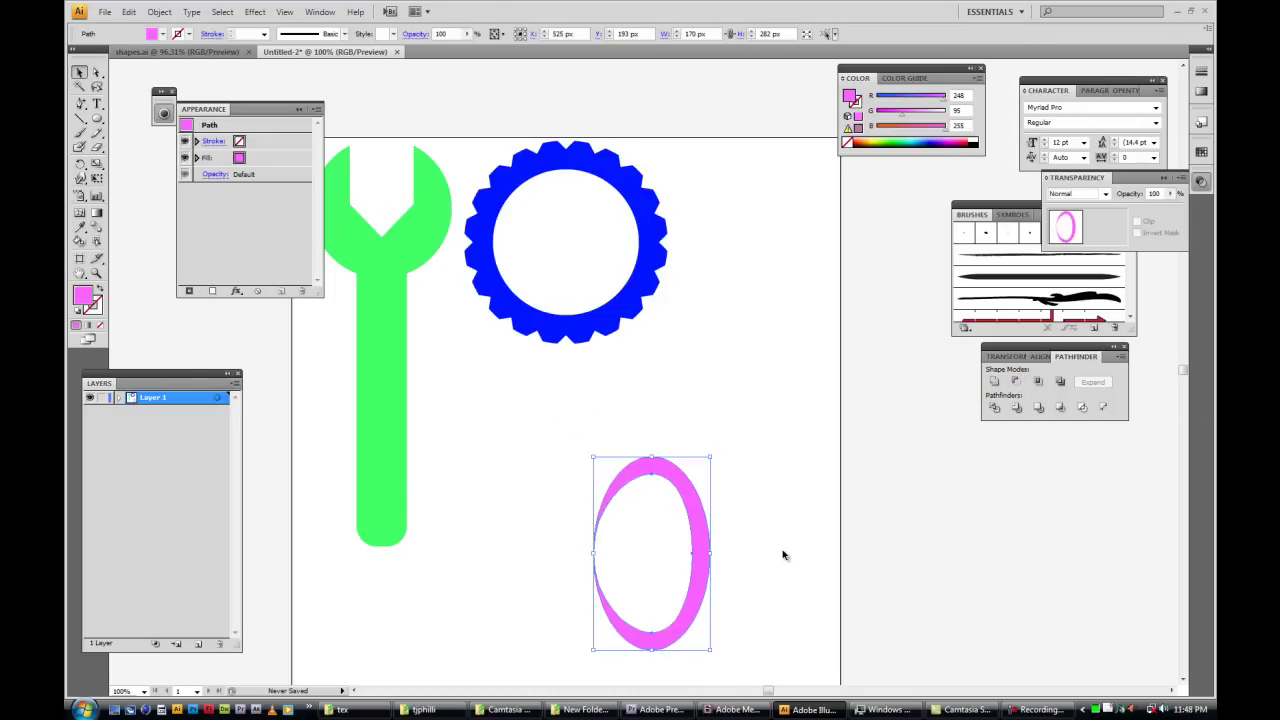
left_click(778, 540)
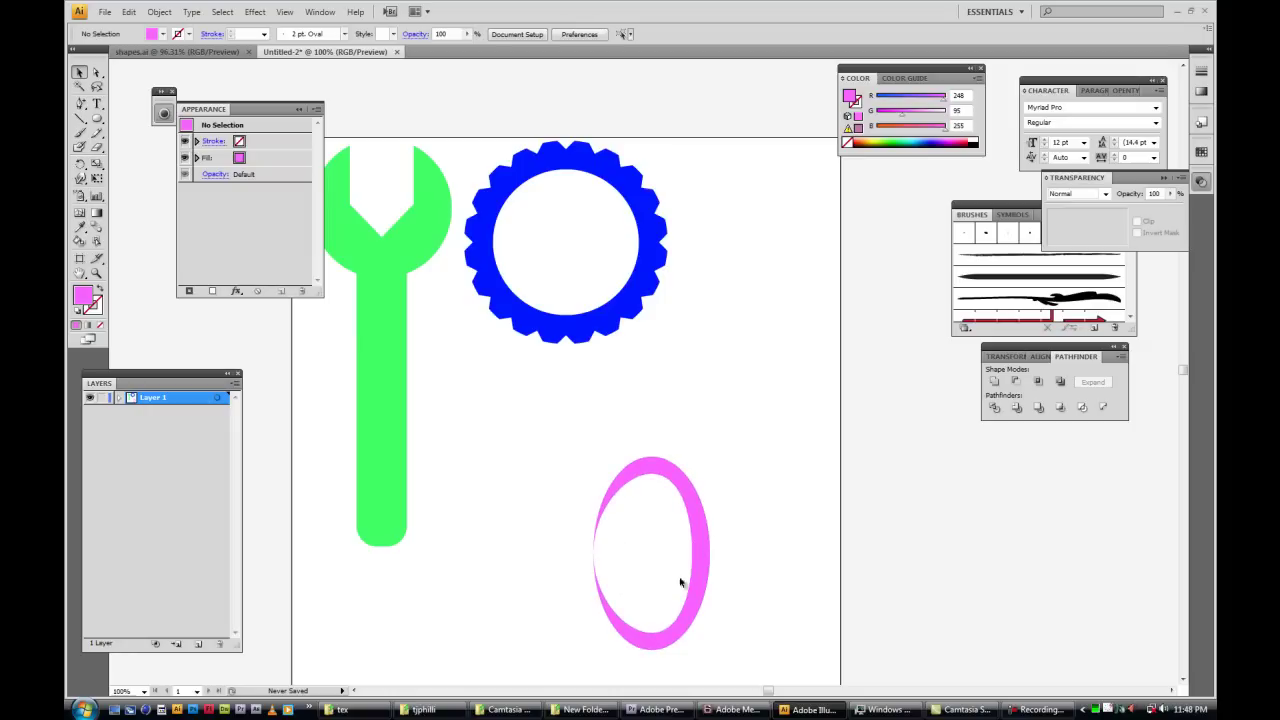
- Erase the lower half of the pink ring with the Eraser tool, leaving a tapered upper arc
left_click(98, 148)
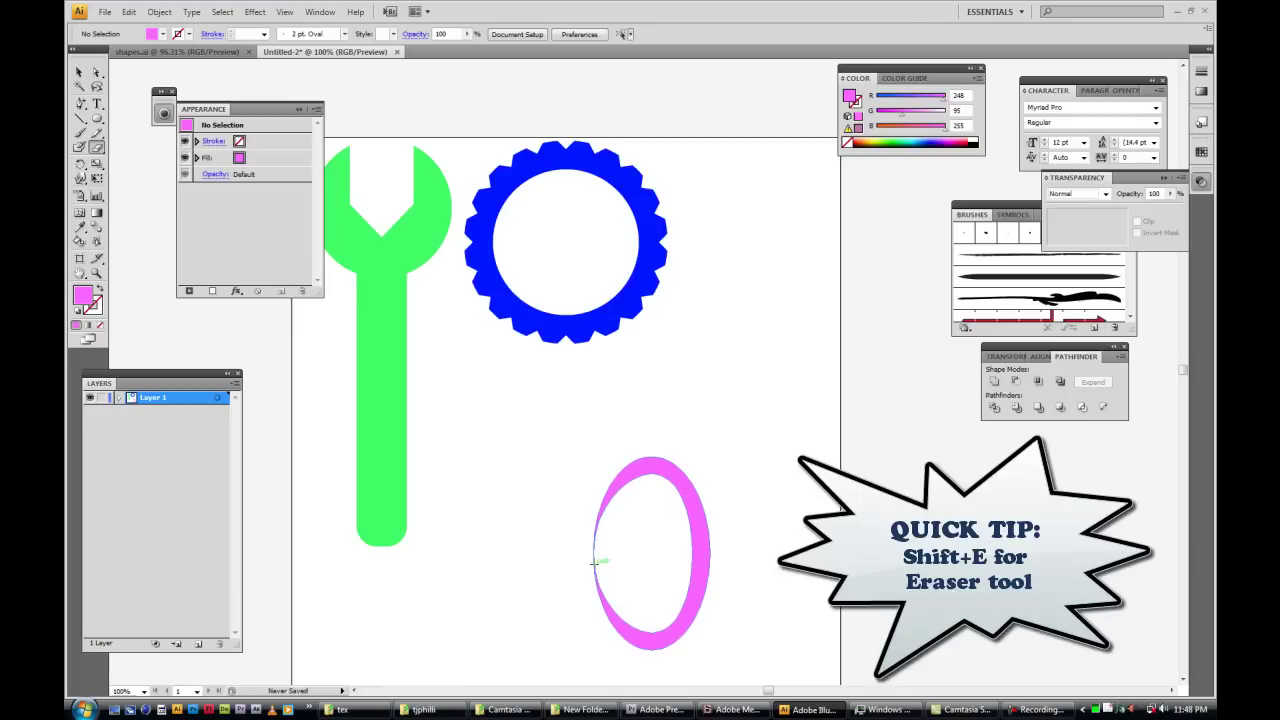
mouse_move(594, 563)
left_mouse_down()
mouse_move(647, 643)
mouse_move(673, 641)
mouse_move(700, 584)
left_mouse_up()
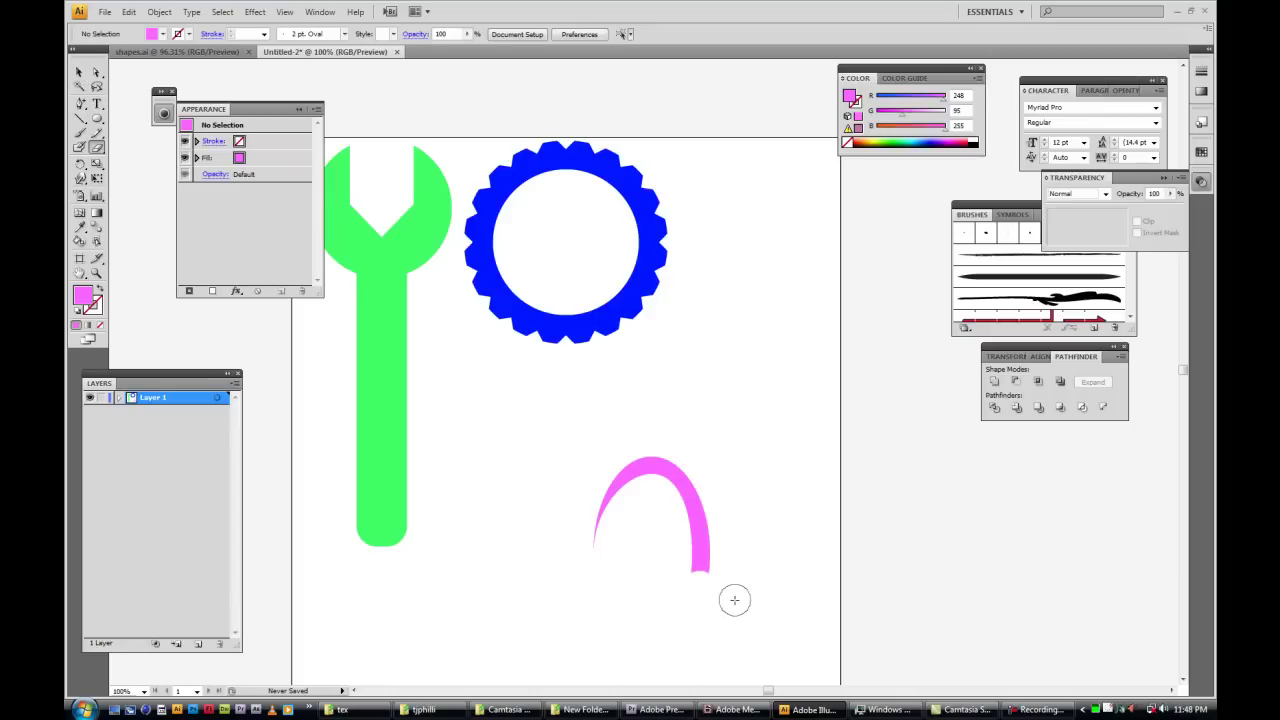
left_click_drag(694, 589, 701, 577)
- Compare the pink arc with the purple arrow in shapes.ai, and move the arc down and left and rotate it slightly counterclockwise
left_click(207, 52)
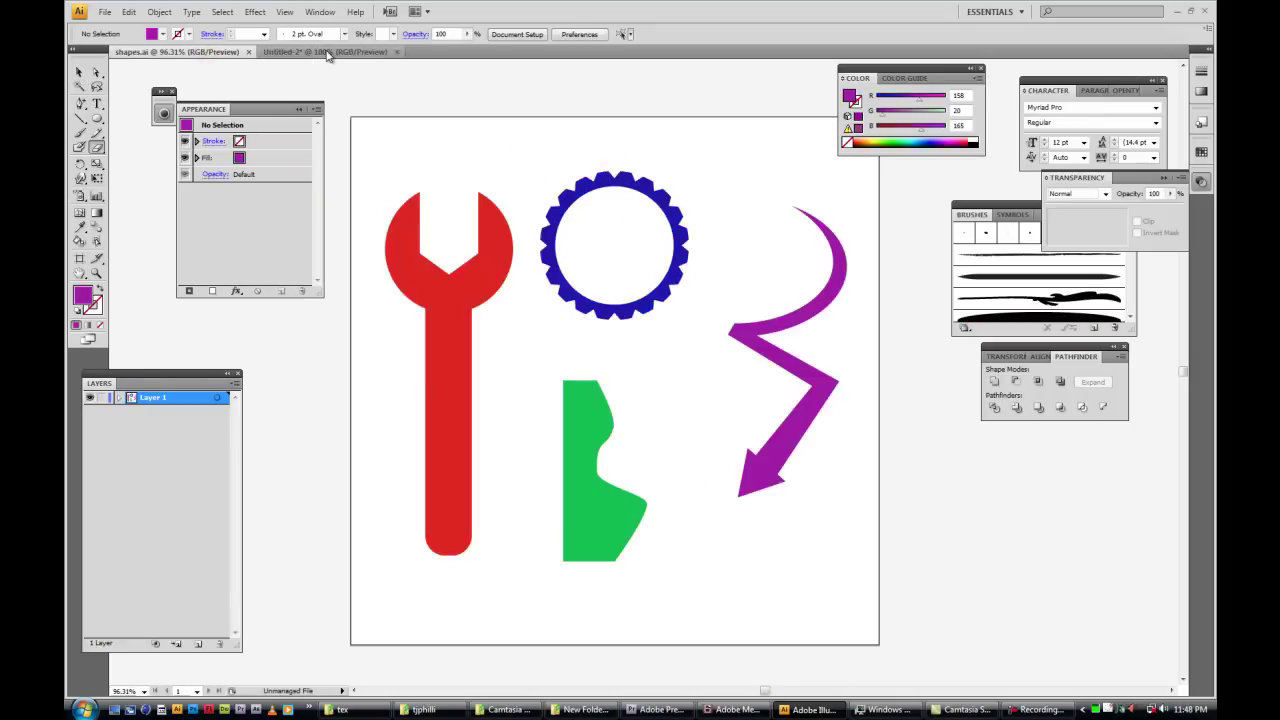
left_click(327, 52)
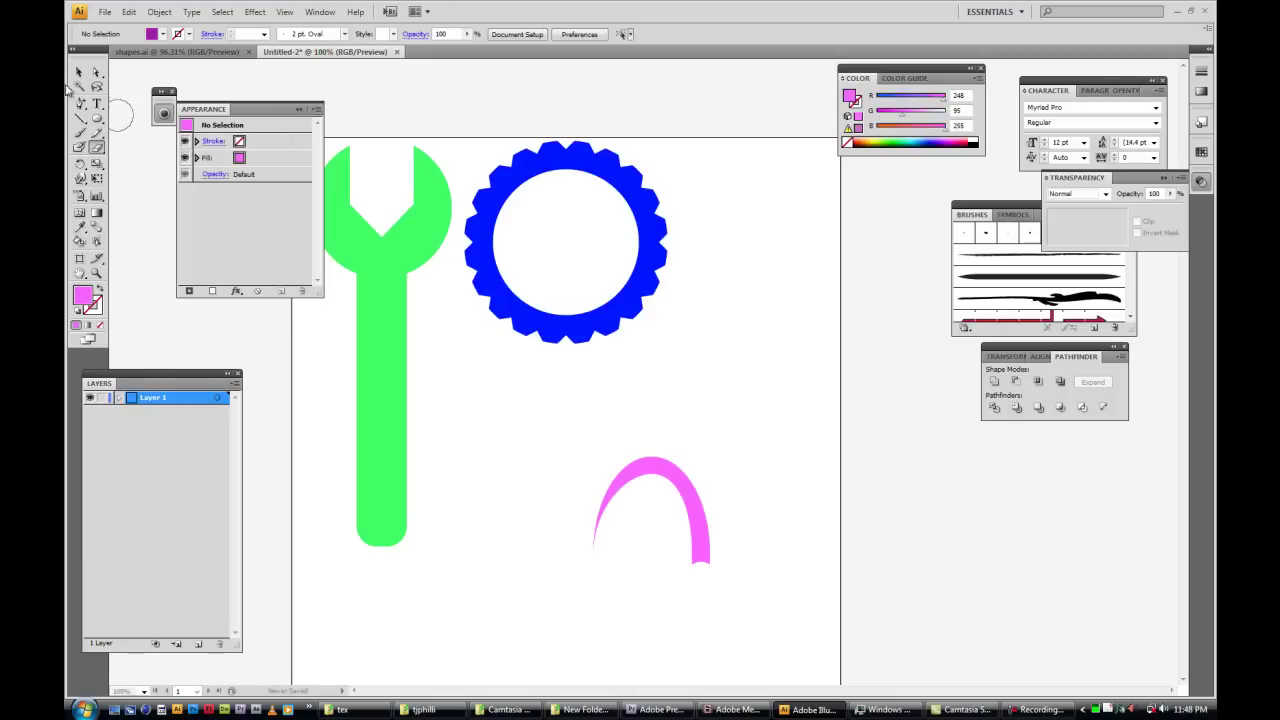
key("v")
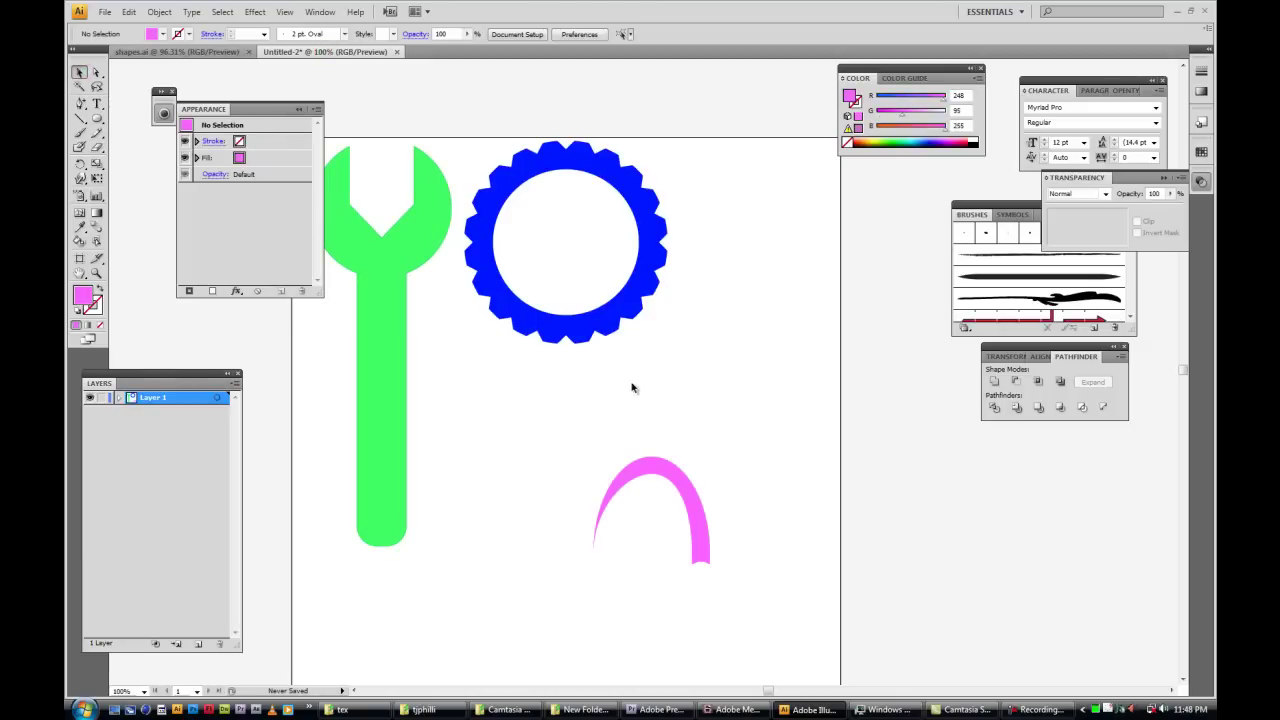
left_click(227, 53)
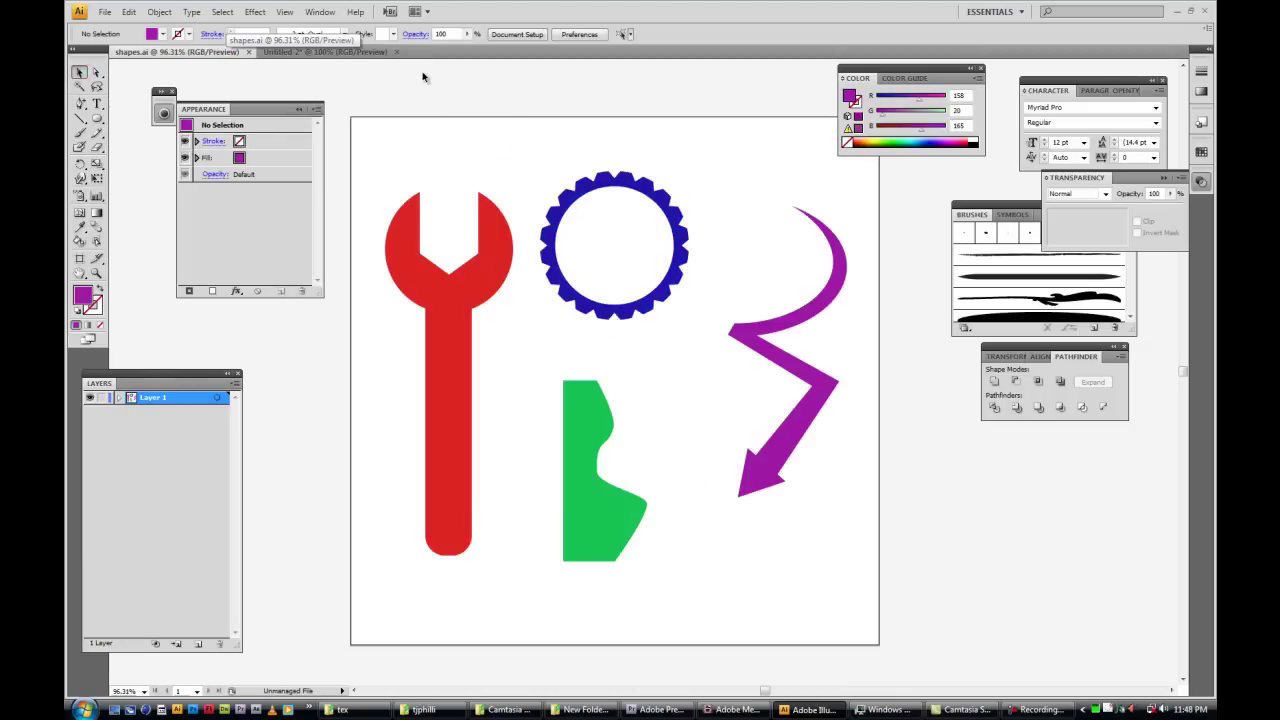
left_click(332, 53)
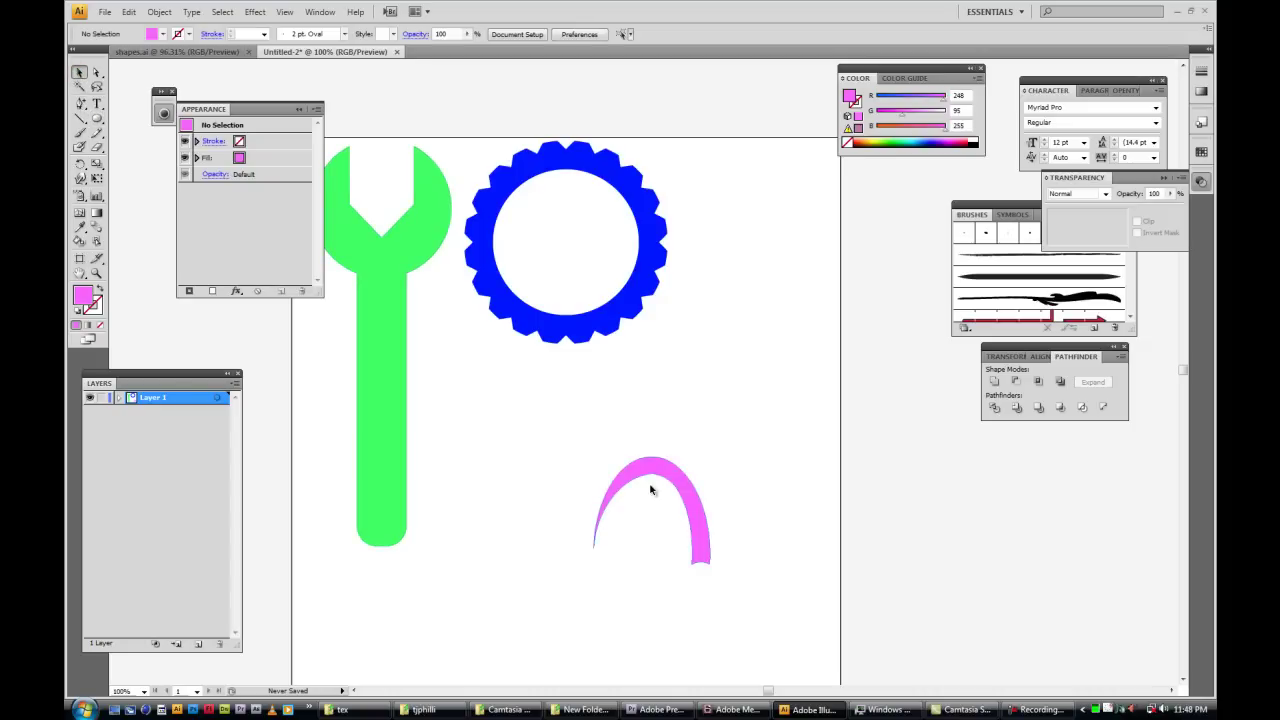
left_click_drag(692, 488, 622, 534)
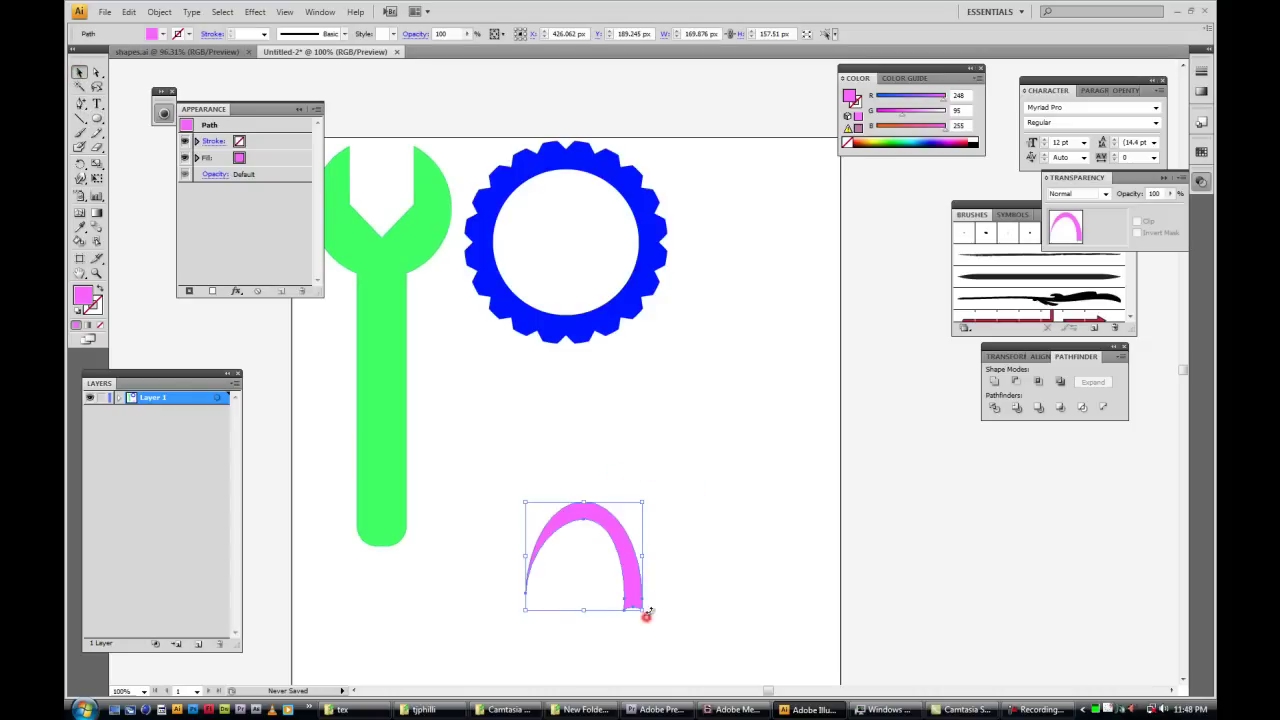
left_click_drag(646, 614, 658, 594)
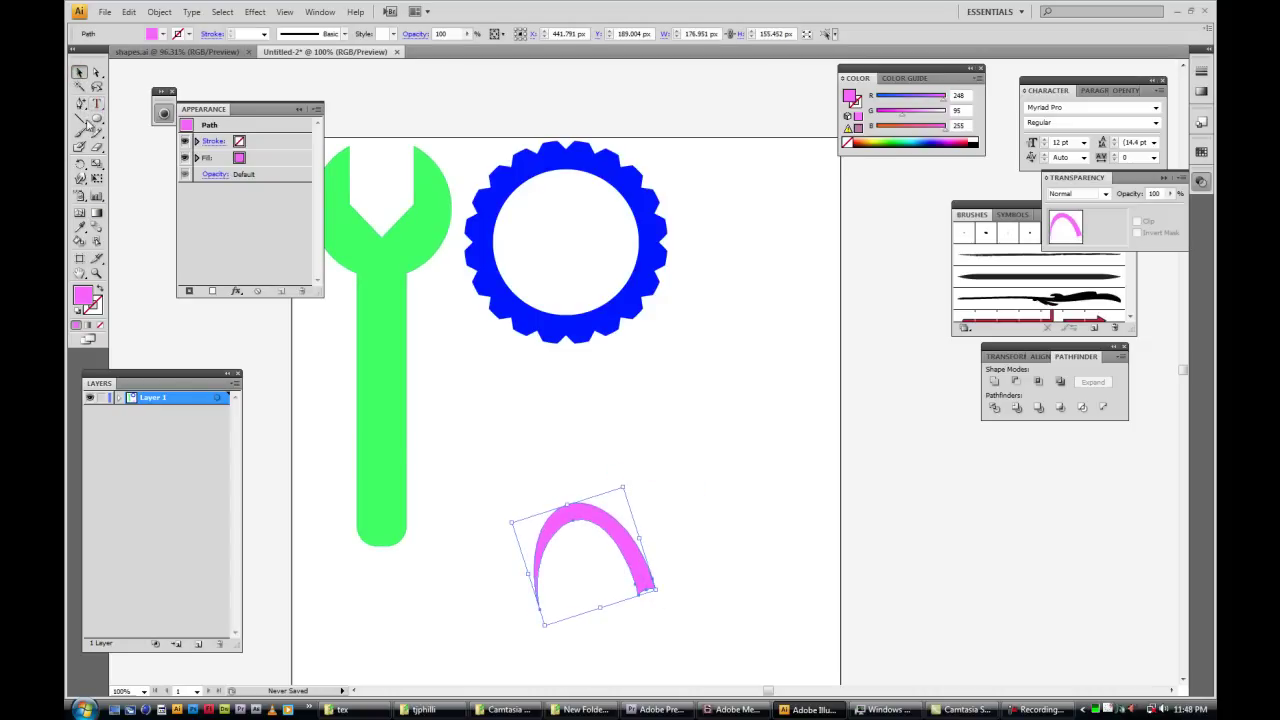
- Draw a pink rectangle about 47 by 239 px to the right of the arc, and prepare to edit its anchor points
left_click_drag(97, 118, 135, 125)
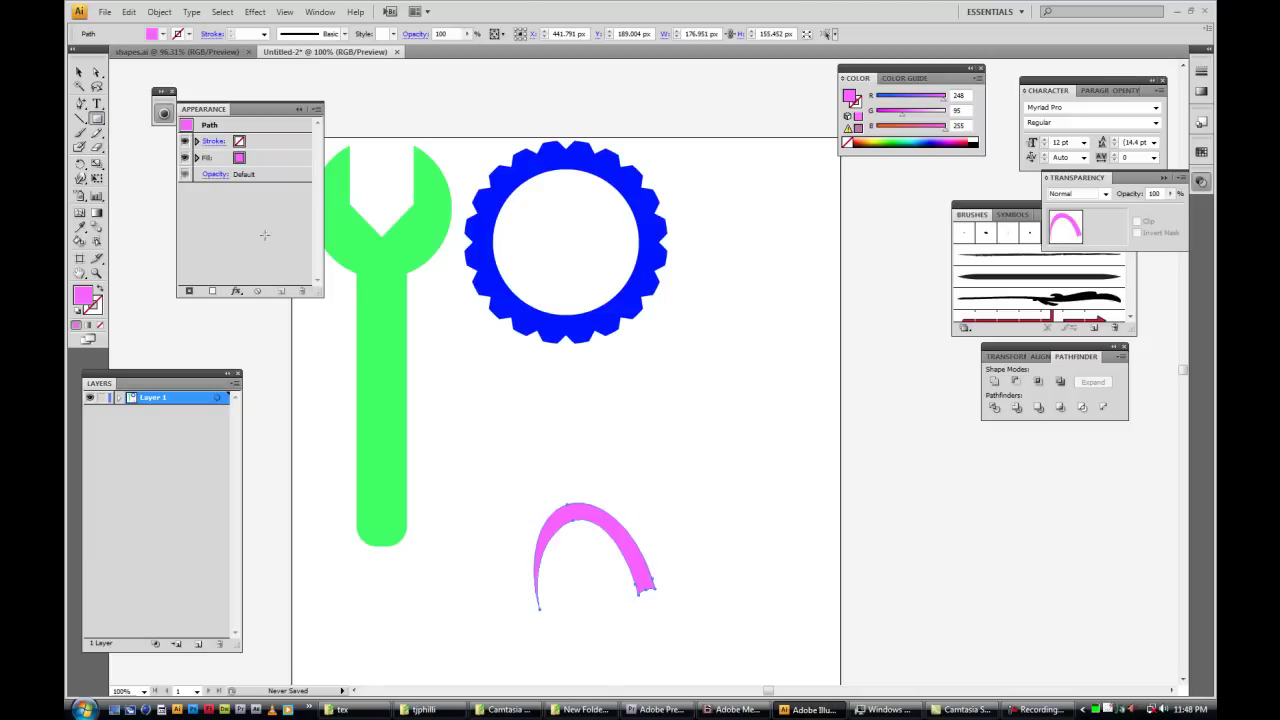
left_click_drag(783, 452, 749, 616)
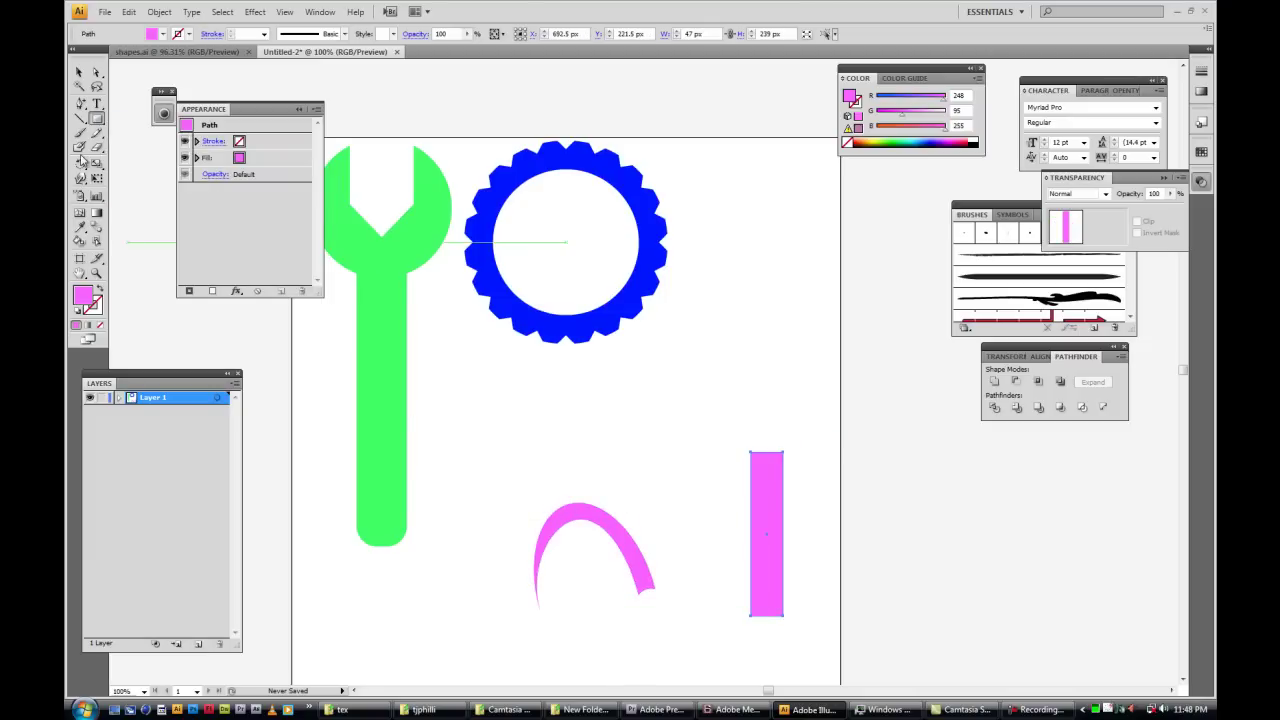
left_click(80, 73)
left_click(97, 73)
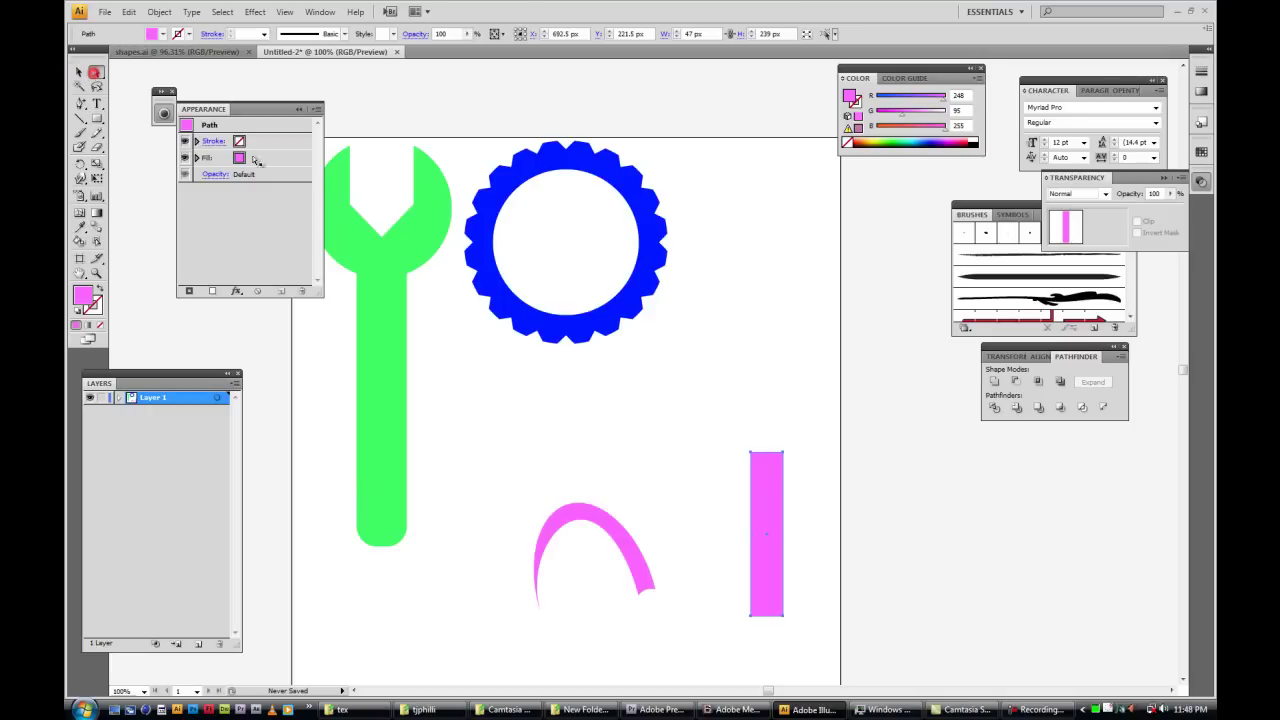
- Scale the pink rectangle's top anchor points outward so its upper end is about 57 px wide
left_click(750, 452)
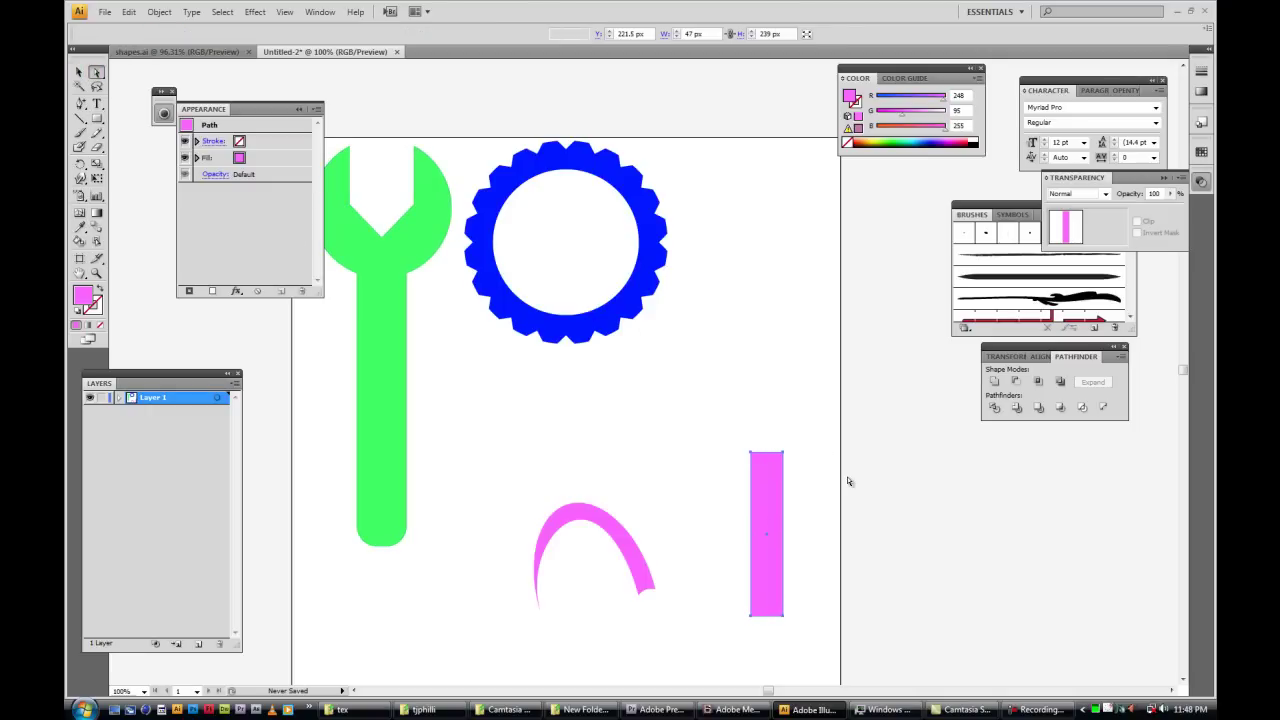
left_click(97, 163)
mouse_move(806, 450)
left_mouse_down()
mouse_move(829, 457)
mouse_move(816, 448)
left_mouse_up()
- Rotate the tapered bar clockwise and place its narrow lower end over the right end of the arc
left_click(79, 72)
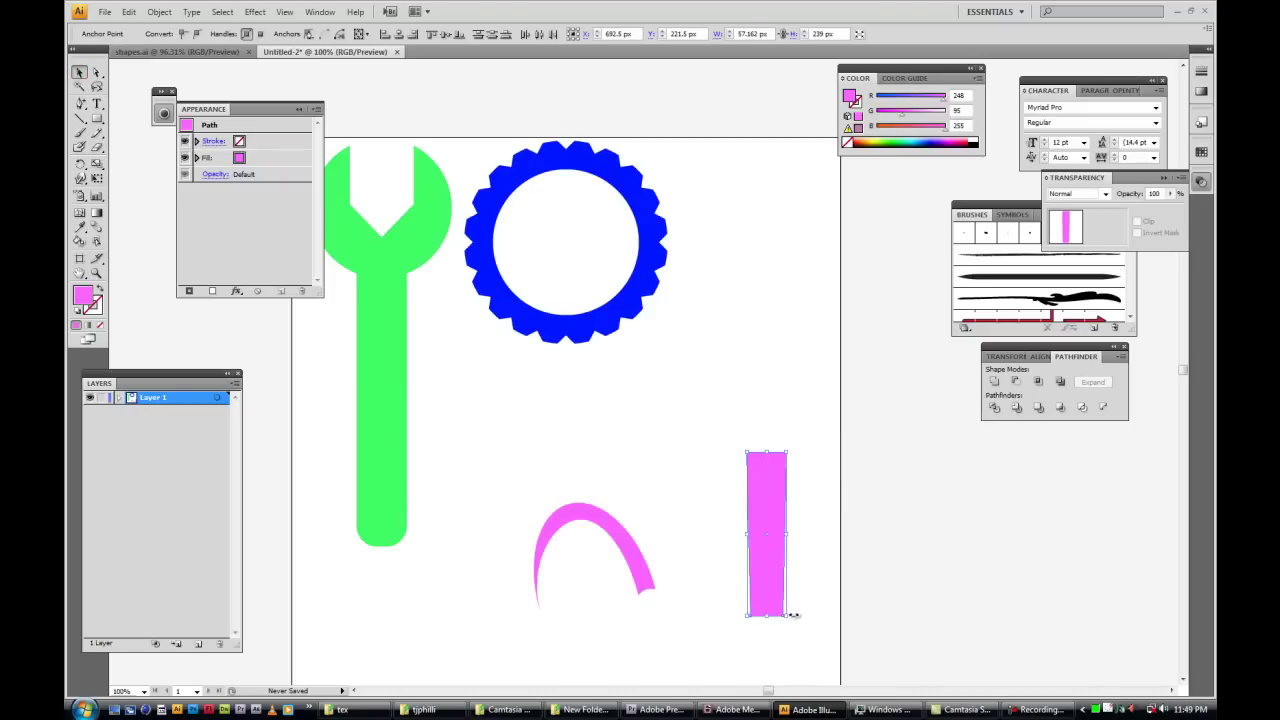
left_click_drag(791, 615, 661, 580)
left_click(722, 612)
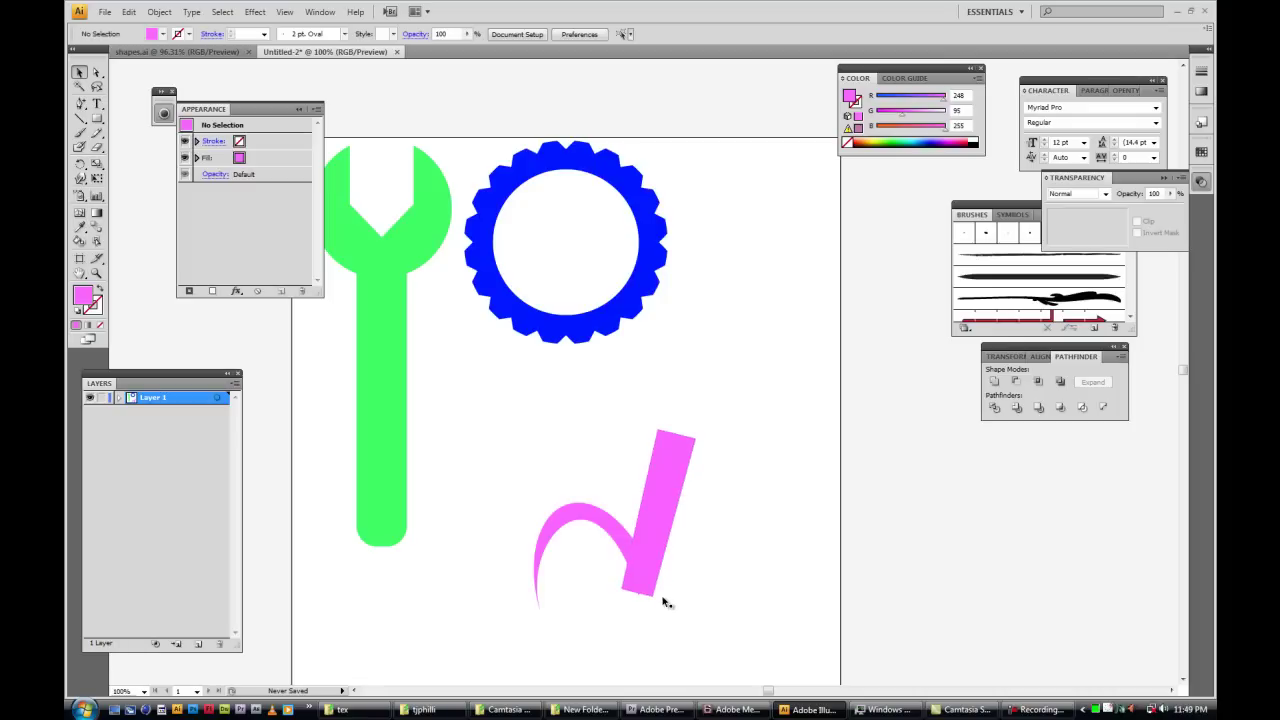
- Erase the small tip of the arc that sticks out below the slanted bar
left_click_drag(592, 552, 680, 634)
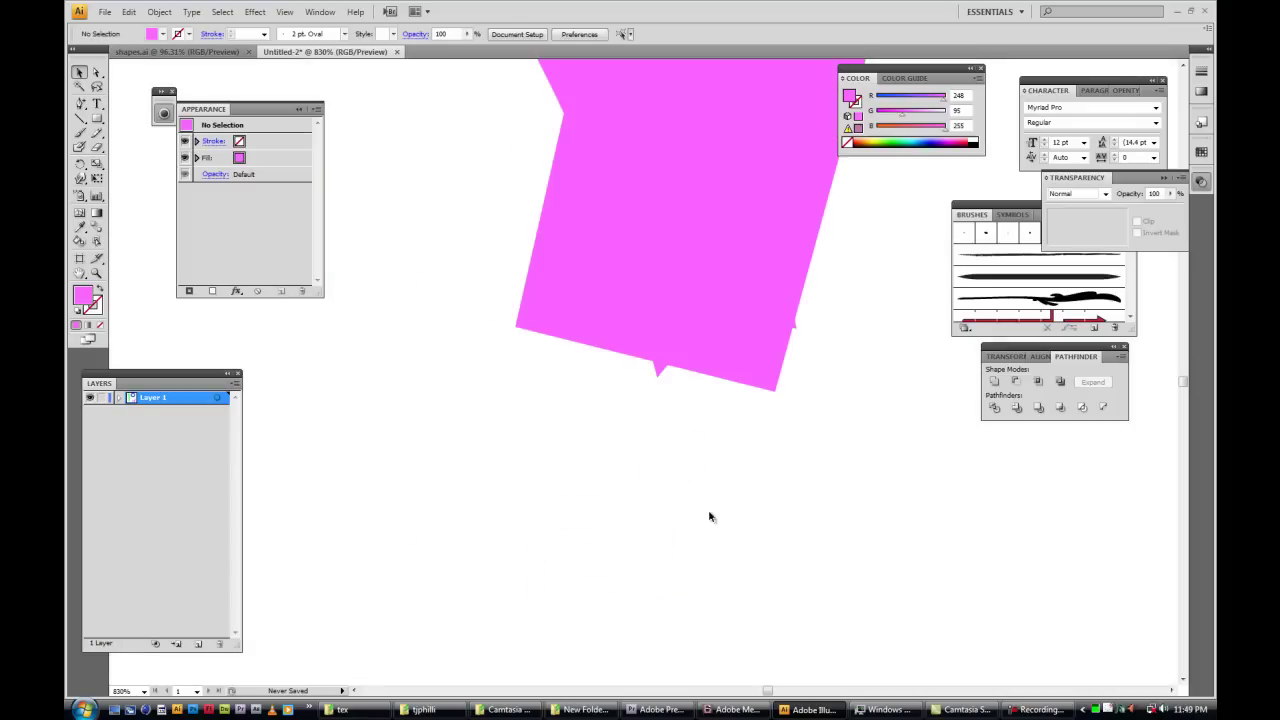
left_click(768, 369)
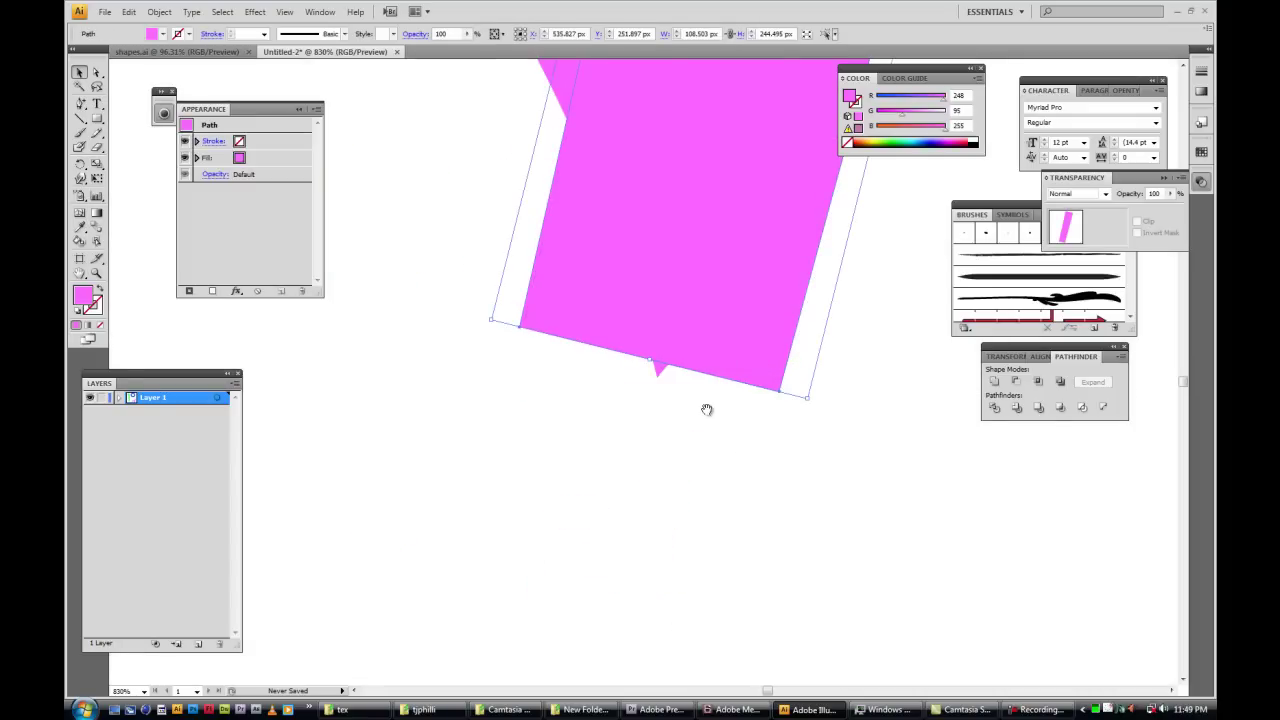
left_click_drag(706, 409, 729, 491)
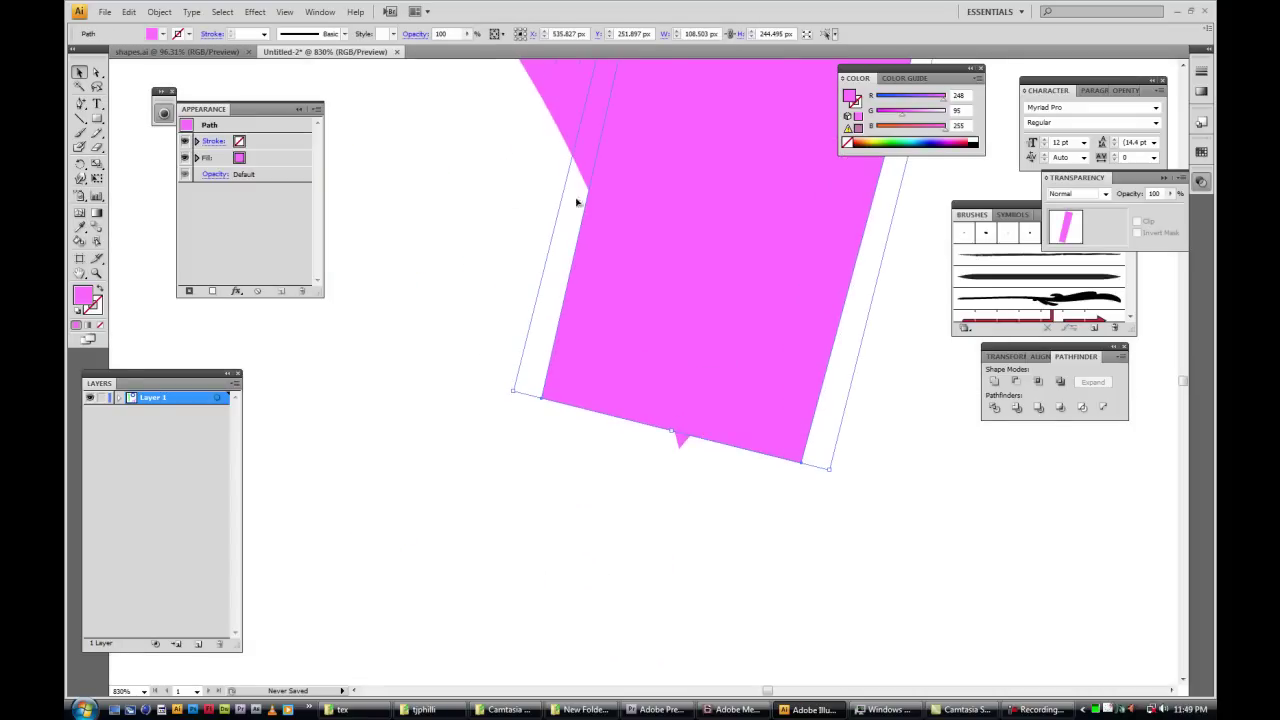
left_click(556, 116)
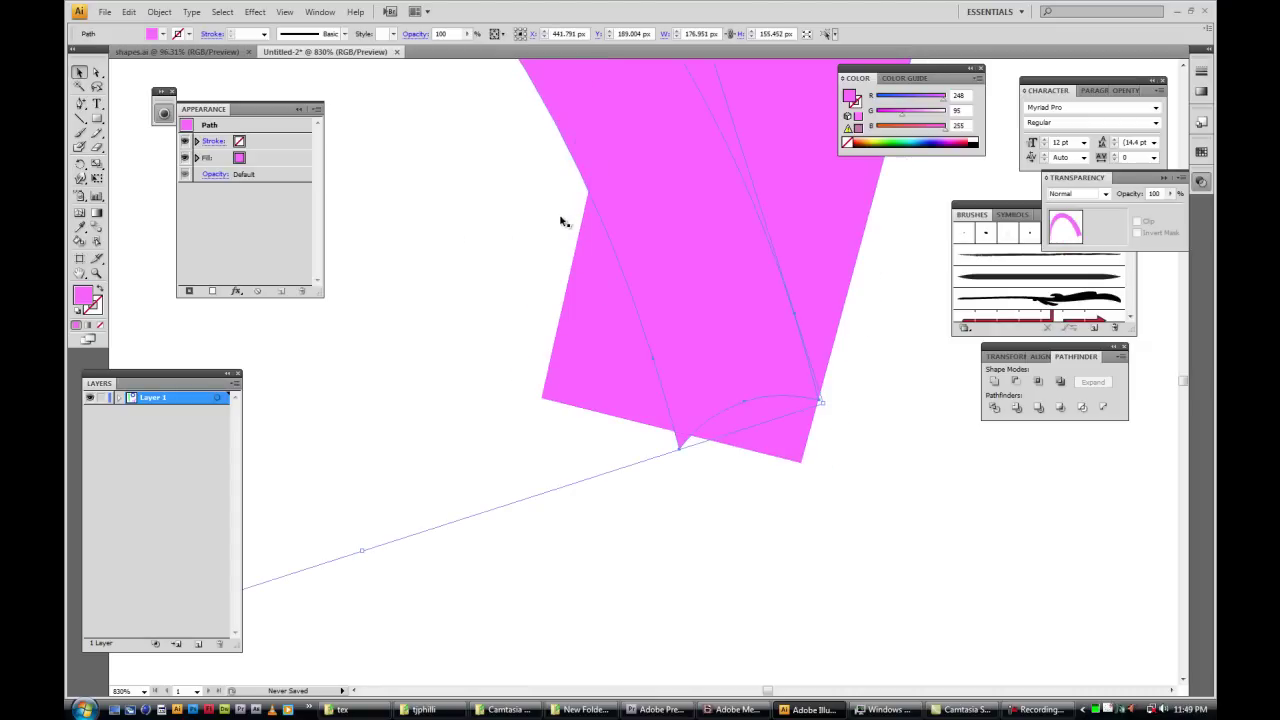
left_click(96, 147)
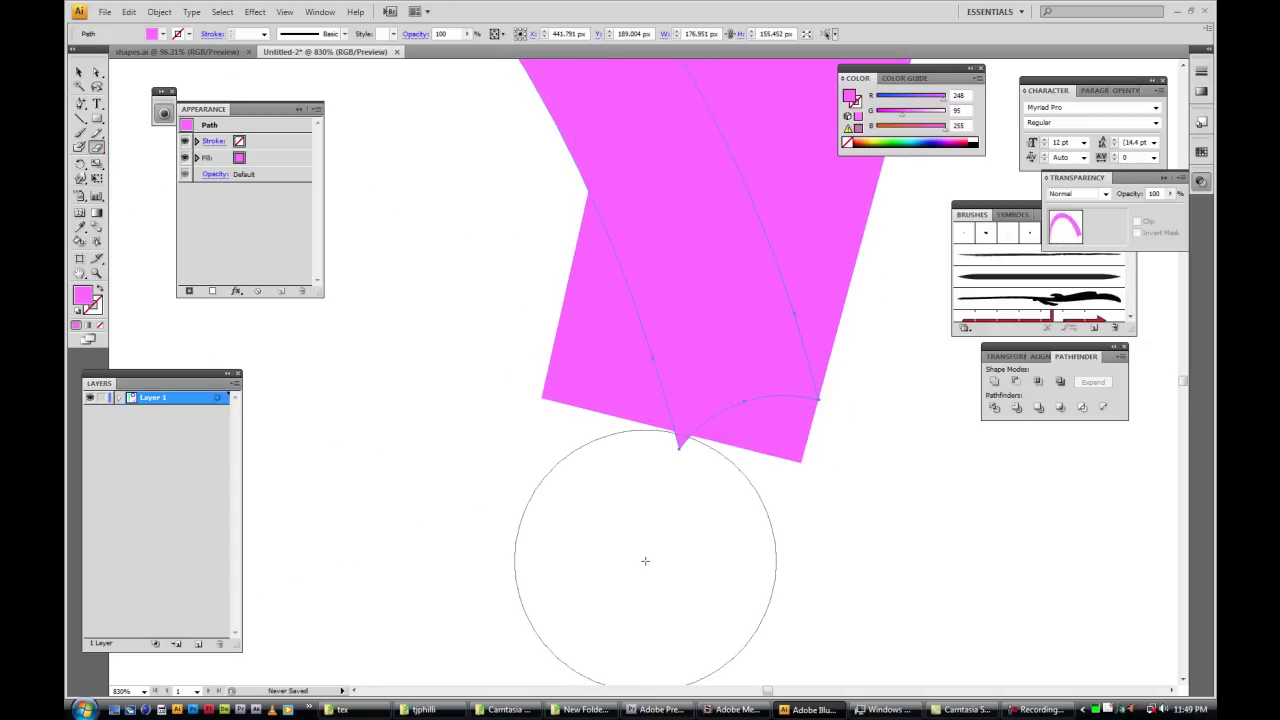
left_click_drag(645, 557, 548, 592)
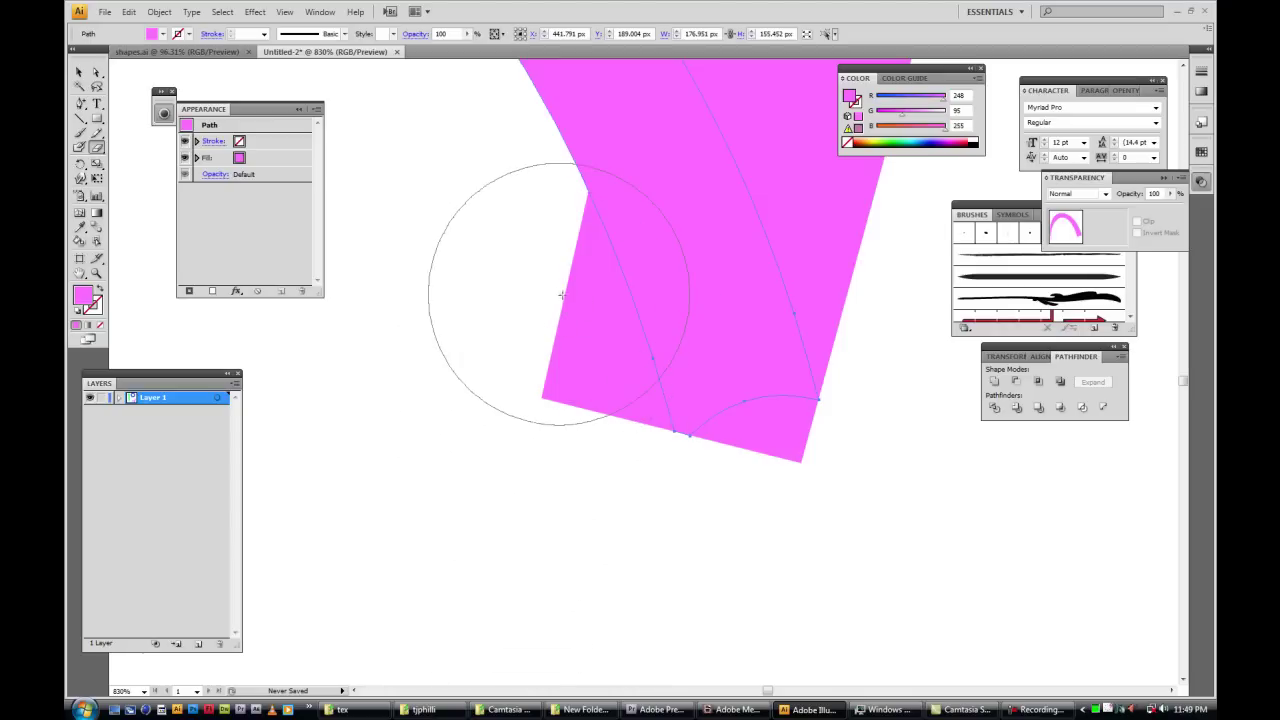
- Erase the slanted bar's lower corner that protrudes inside the curve of the arc, leaving a clean joint
left_click(81, 72)
left_click(600, 361)
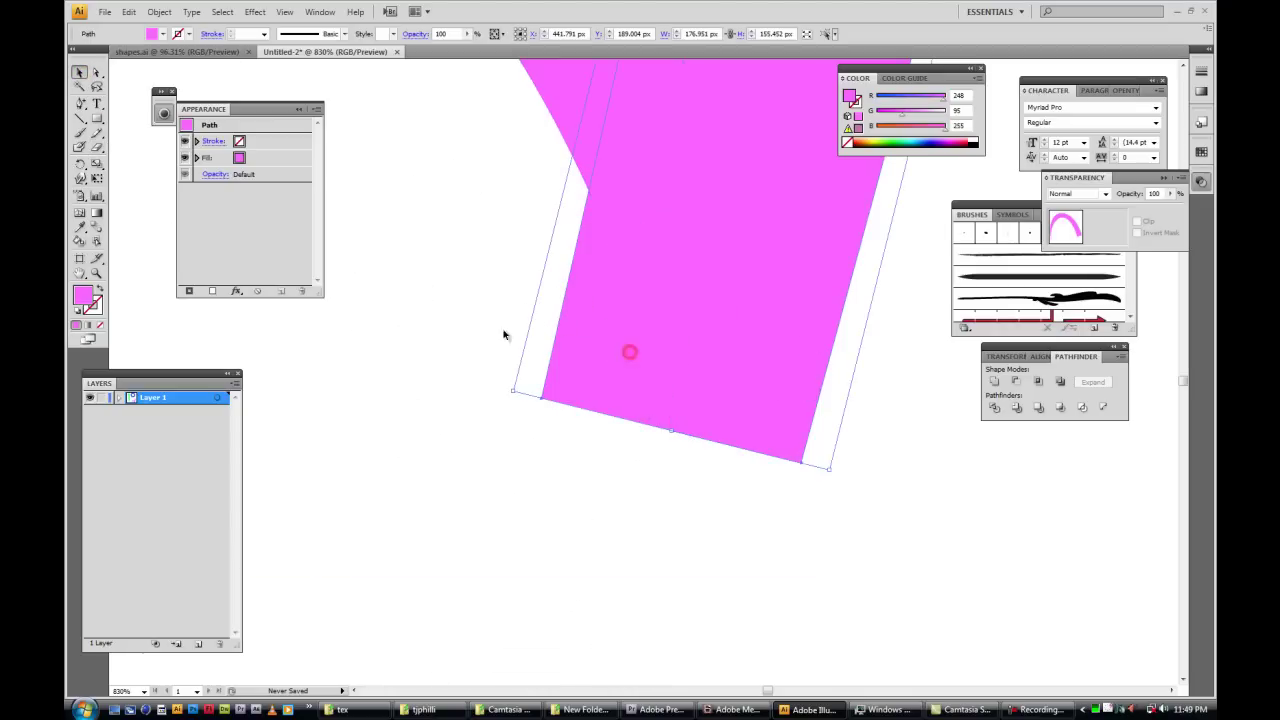
key("shift+e")
mouse_move(541, 242)
left_mouse_down()
mouse_move(572, 246)
mouse_move(521, 363)
mouse_move(512, 428)
mouse_move(541, 407)
mouse_move(554, 481)
mouse_move(544, 516)
left_mouse_up()
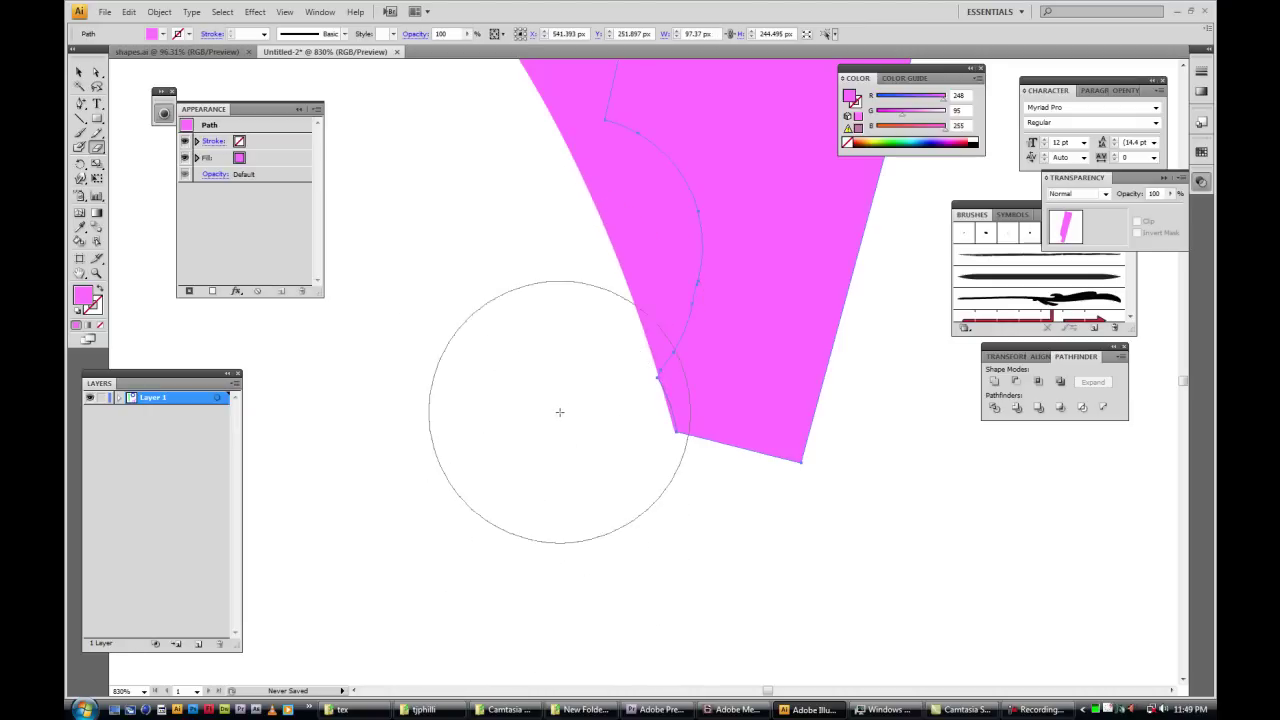
key("v")
left_click(475, 350)
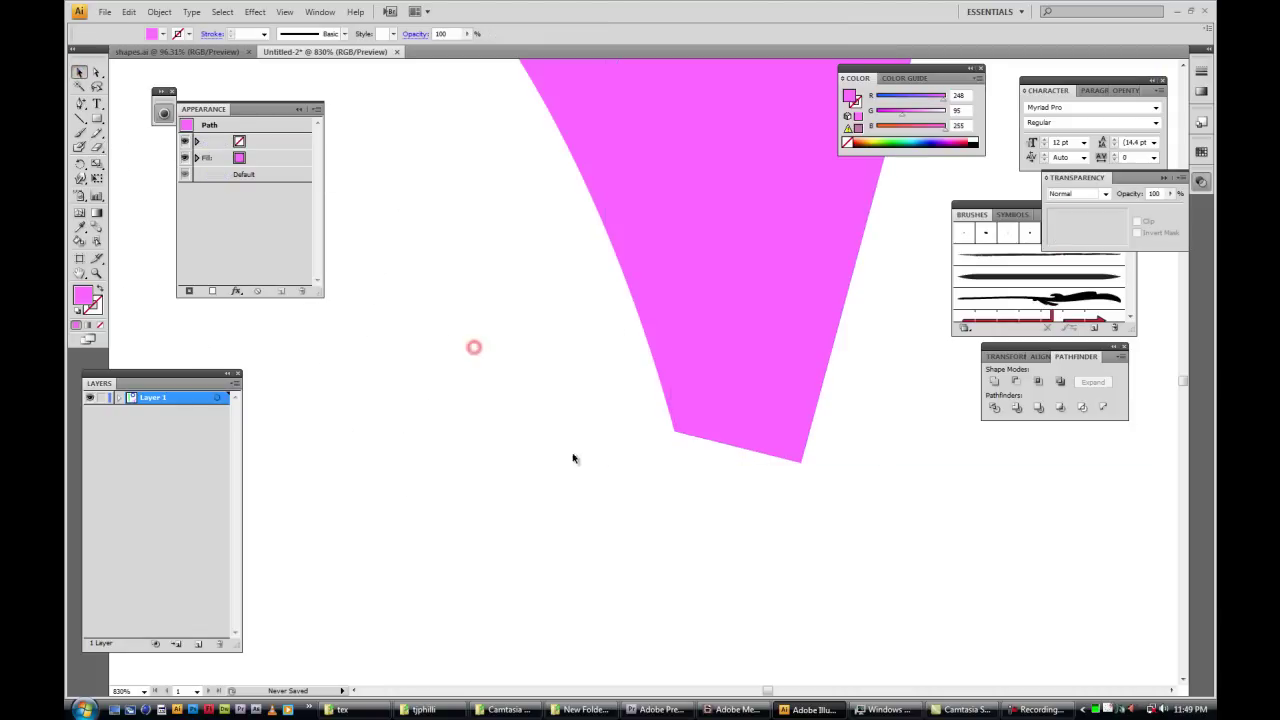
- Draw a pink rectangle about 246 by 65 px extending right from the slanted bar's upper-left corner
left_click(728, 510, "ctrl+alt")
left_click(718, 520, "ctrl+alt")
left_click(628, 385, "ctrl+alt")
left_click(628, 385, "ctrl+alt")
left_click(628, 385, "ctrl+alt")
left_click_drag(646, 297, 591, 476)
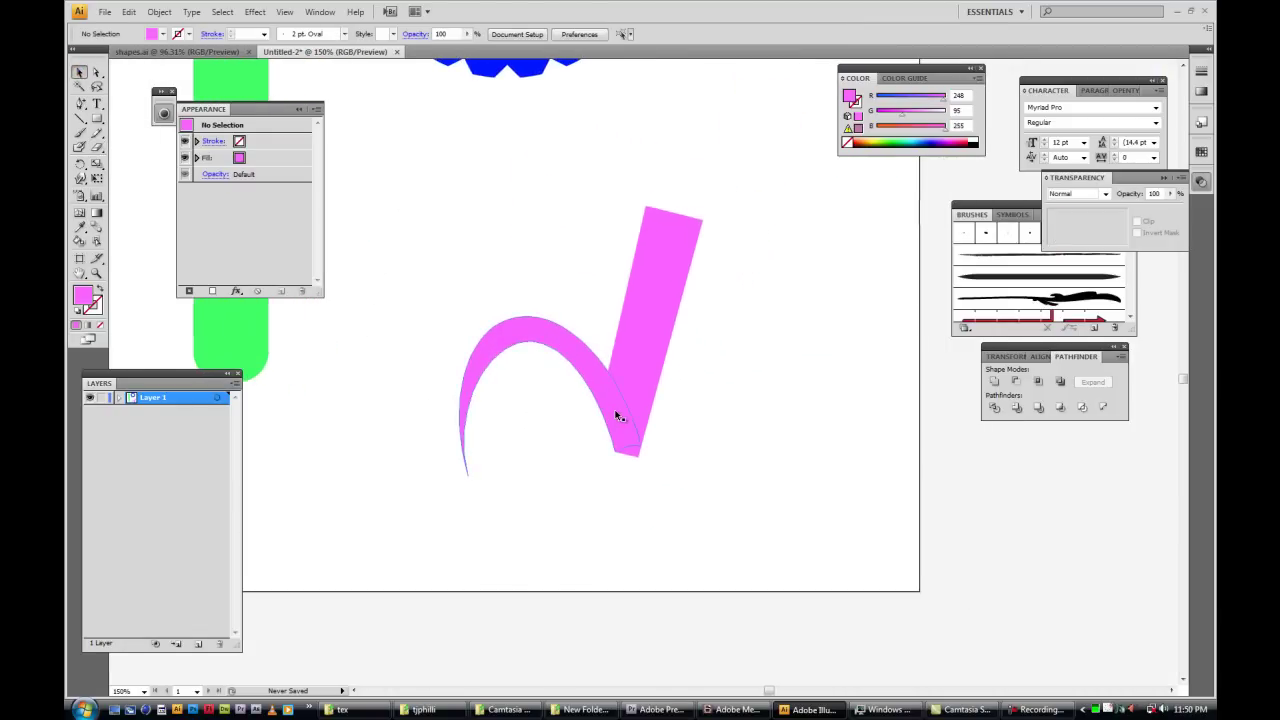
left_click(636, 339)
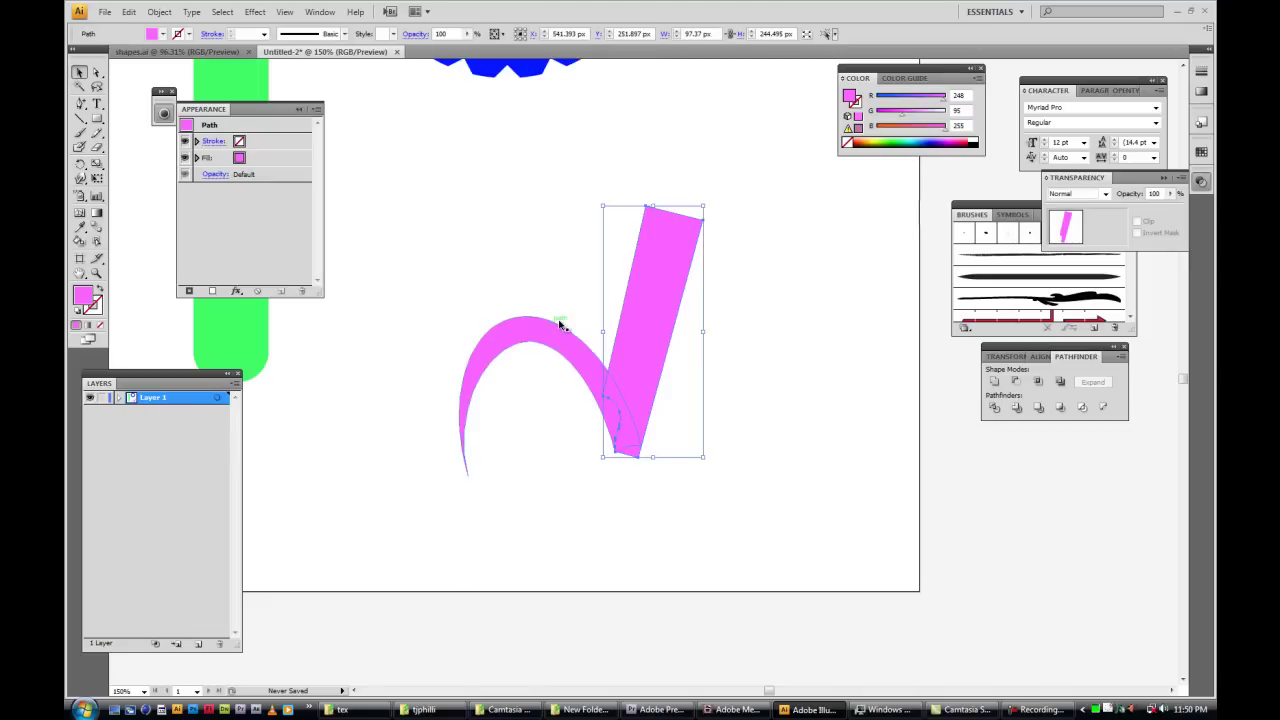
left_click(97, 118)
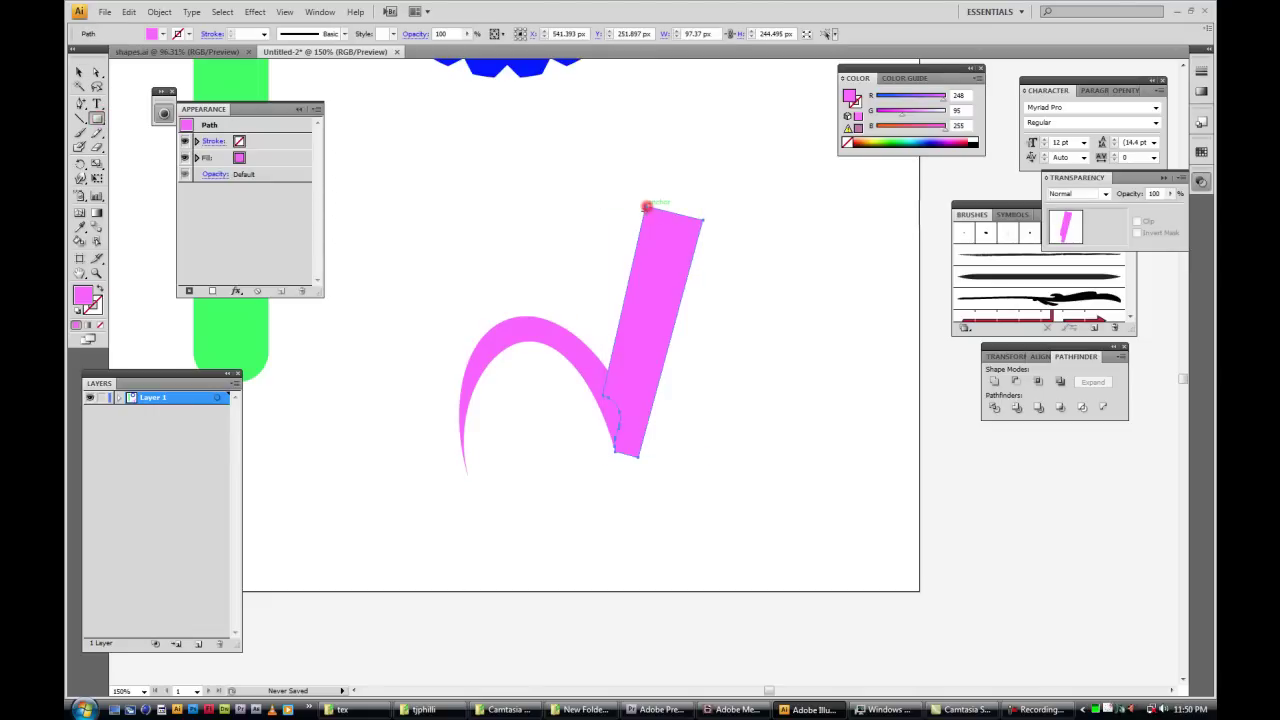
mouse_move(646, 206)
left_mouse_down()
mouse_move(706, 258)
mouse_move(766, 285)
mouse_move(899, 272)
left_mouse_up()
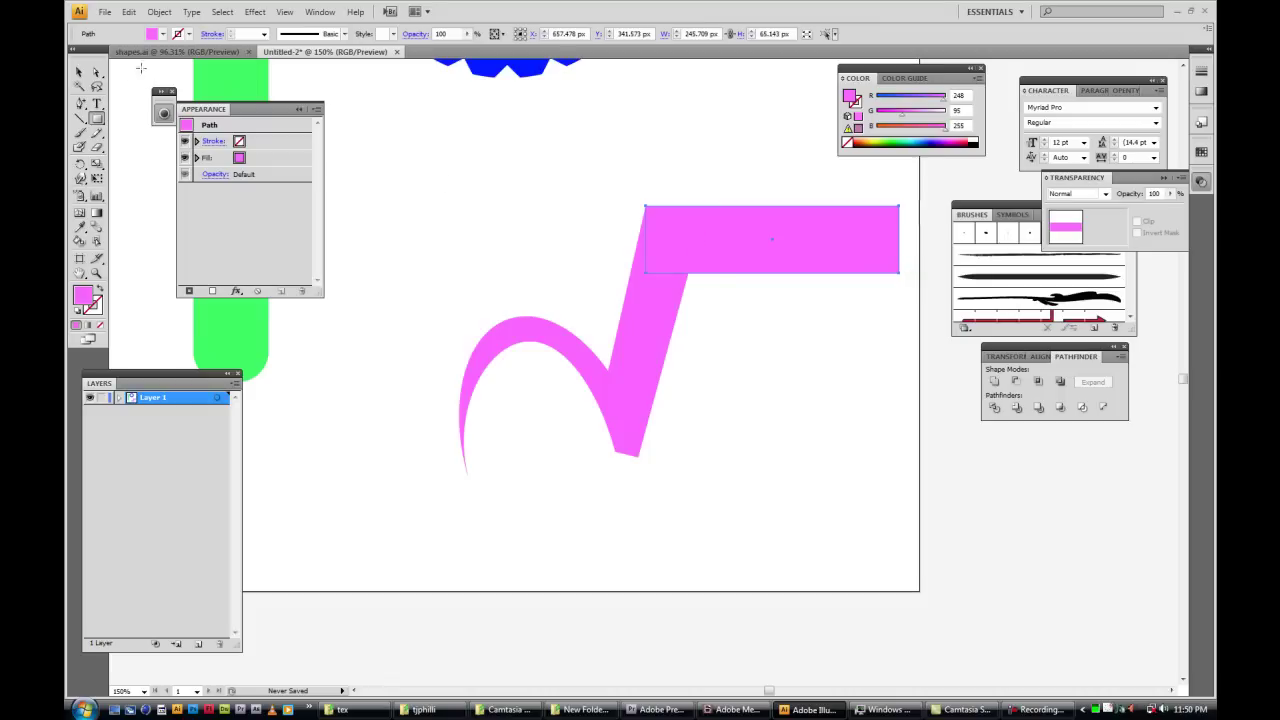
- Rotate the new rectangle clockwise to match the slanted bar's top edge and set it over the bar's upper end
left_click(80, 73)
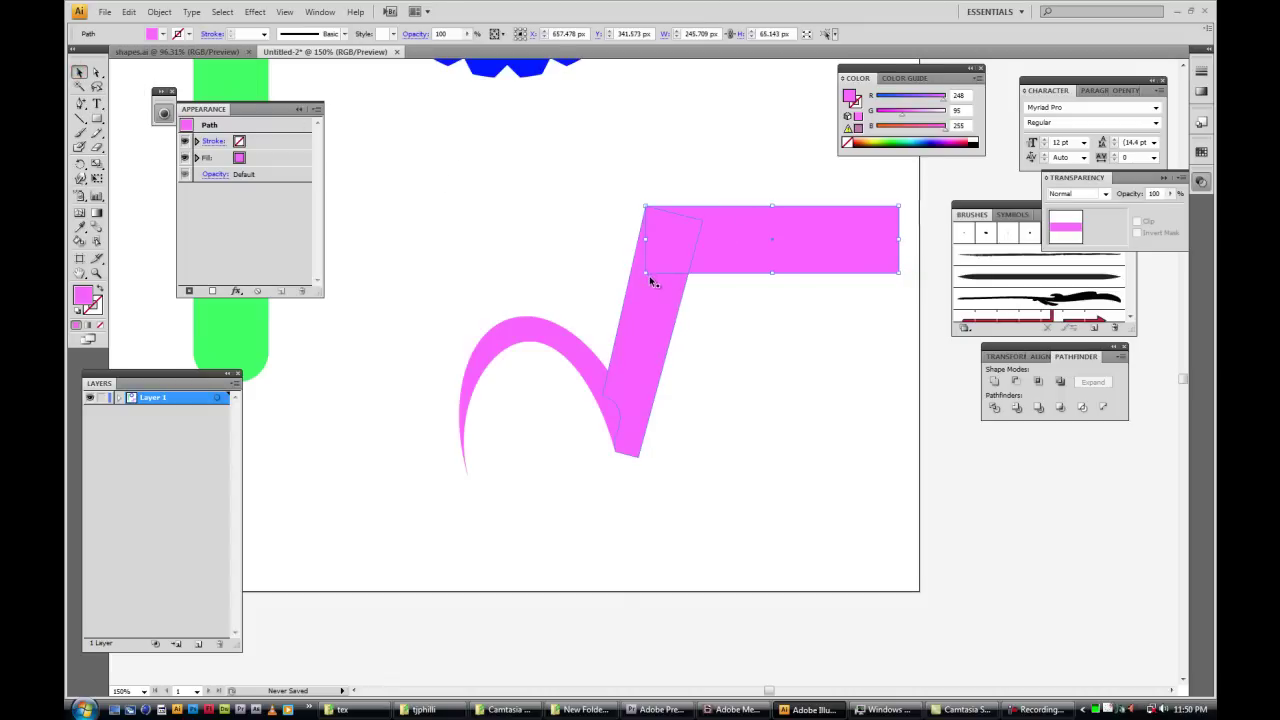
left_click_drag(648, 277, 690, 253)
left_click_drag(803, 295, 804, 301)
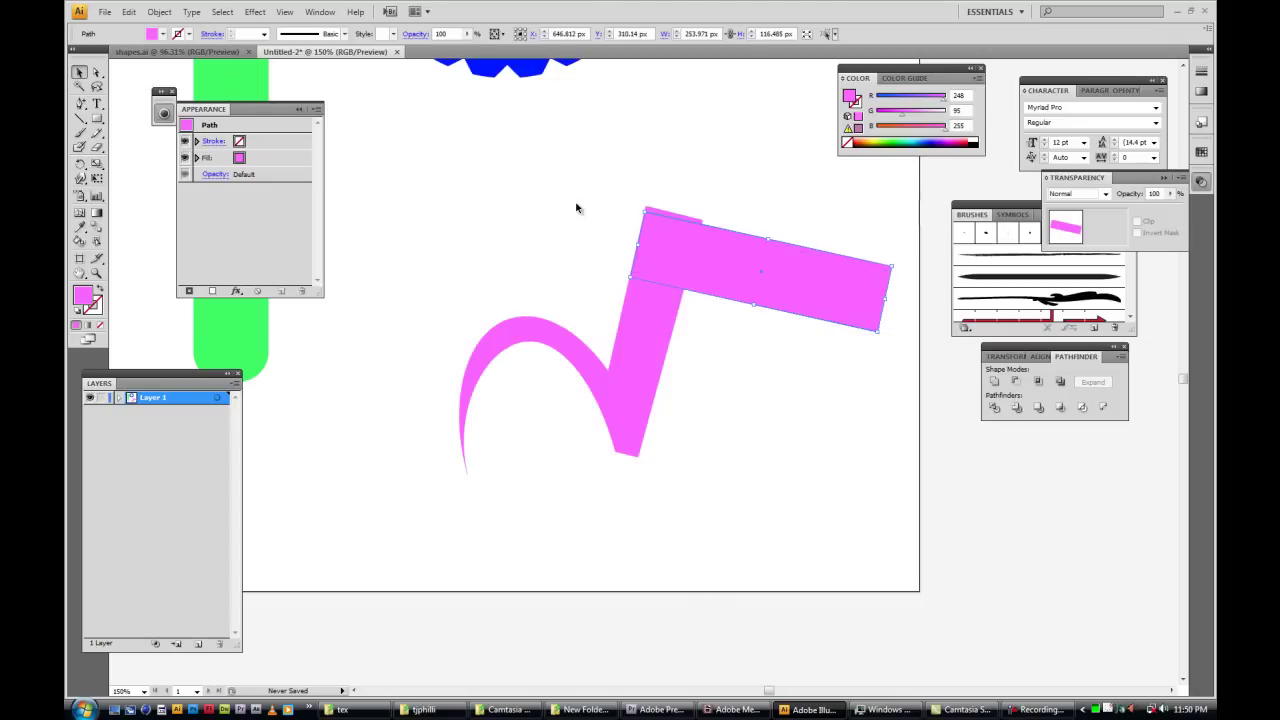
- Scale the end anchor points of the upper rectangle outward so its free right end is slightly wider
left_click(96, 72)
left_click_drag(883, 240, 875, 331)
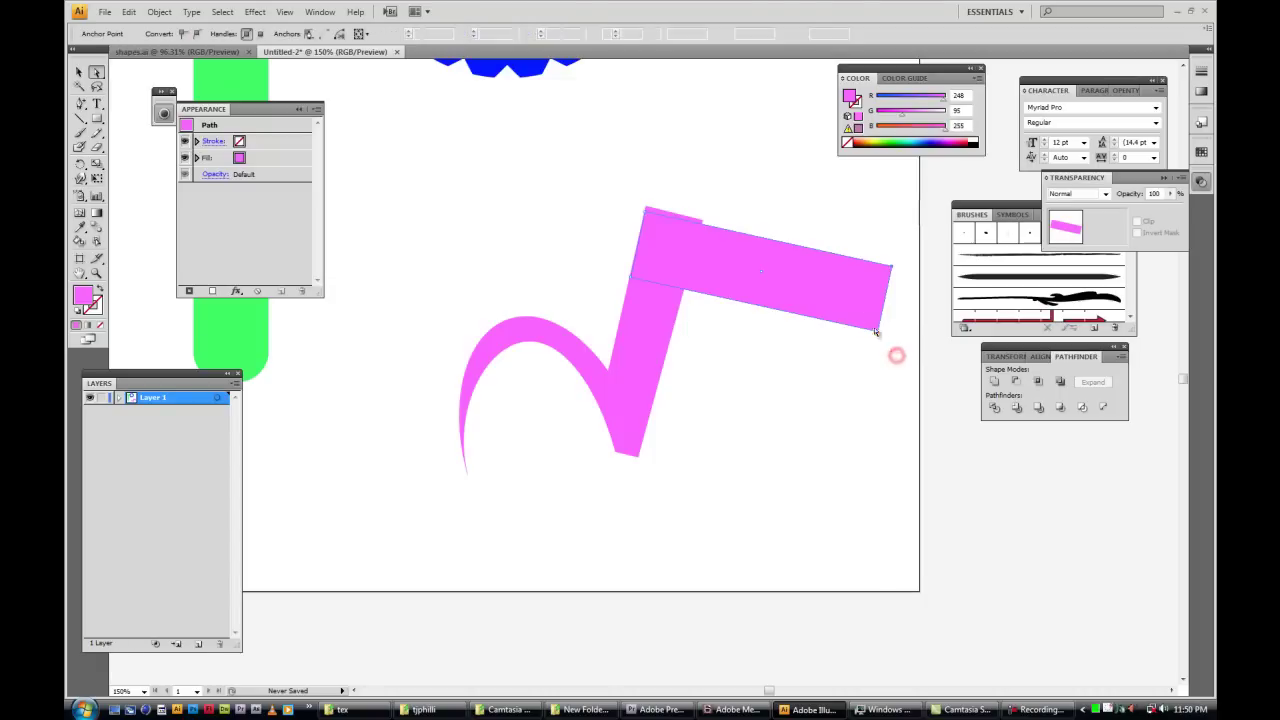
left_click(97, 164)
mouse_move(826, 354)
left_mouse_down()
mouse_move(820, 386)
mouse_move(810, 360)
left_mouse_up()
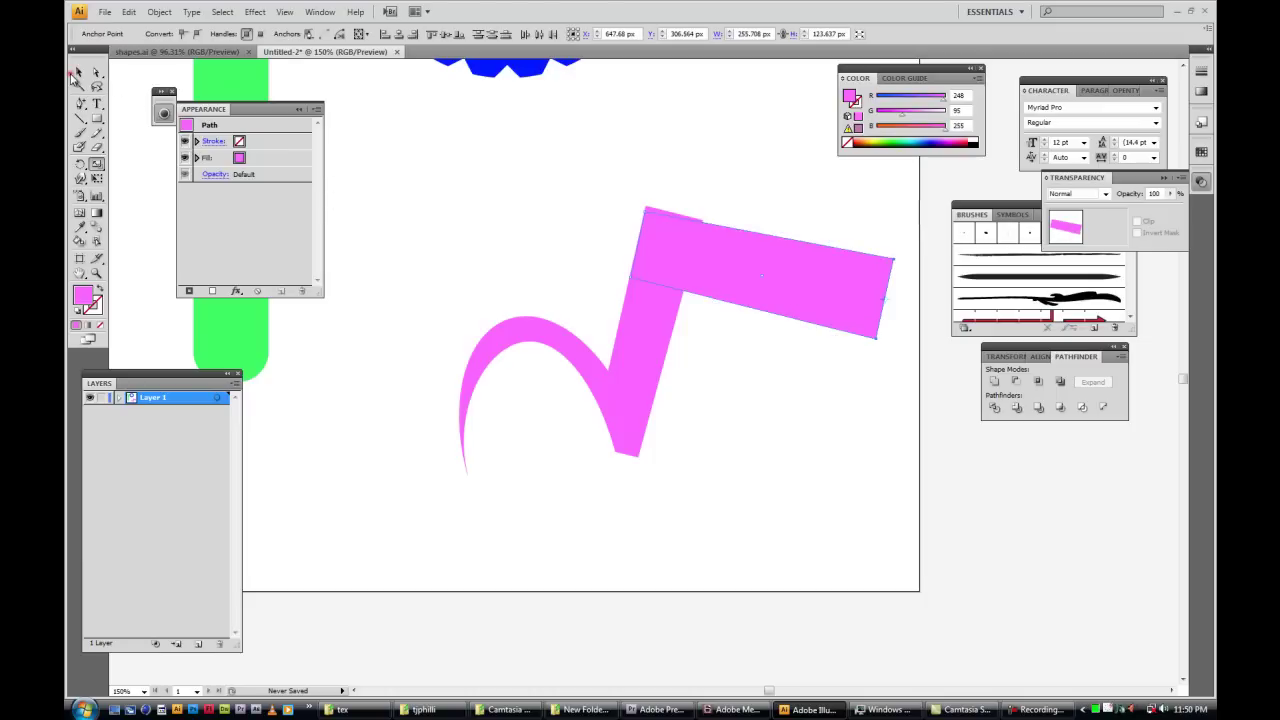
- Move the upper rectangle so its upper-left corner lines up with the slanted bar's corner, and deselect it
left_click(78, 73)
left_click(674, 250)
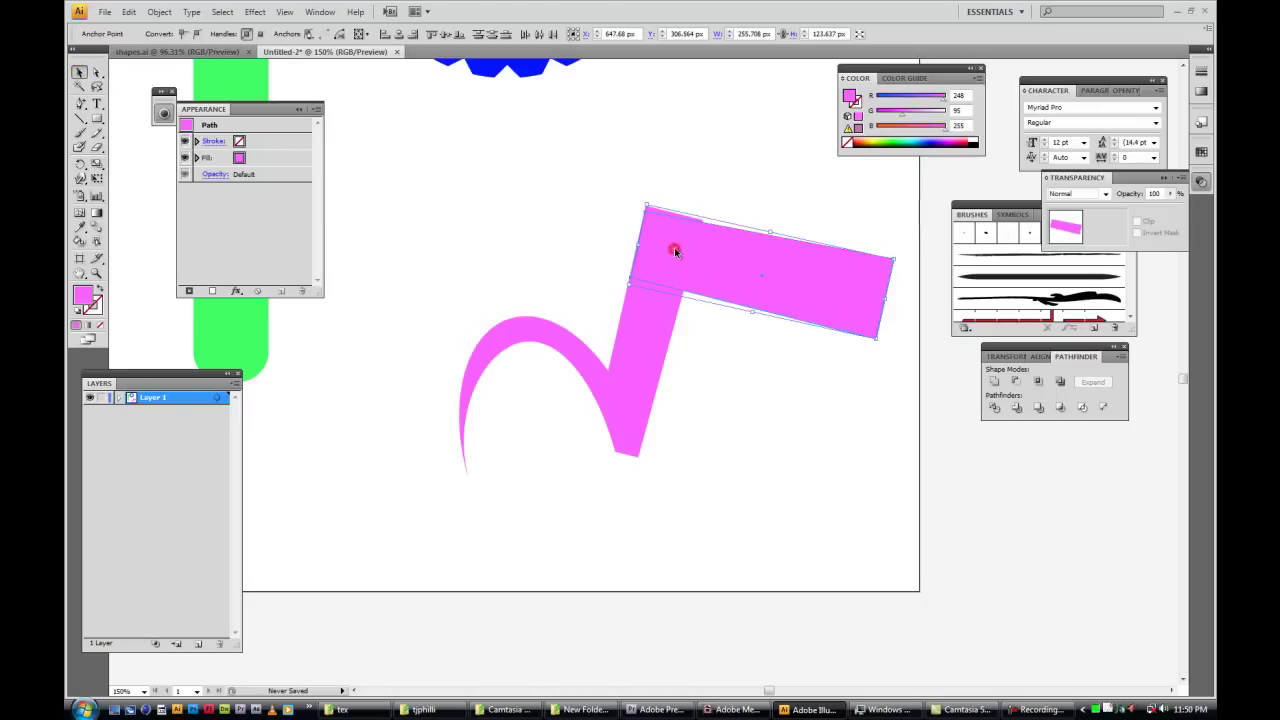
left_click_drag(674, 250, 679, 226)
left_click_drag(586, 167, 686, 250)
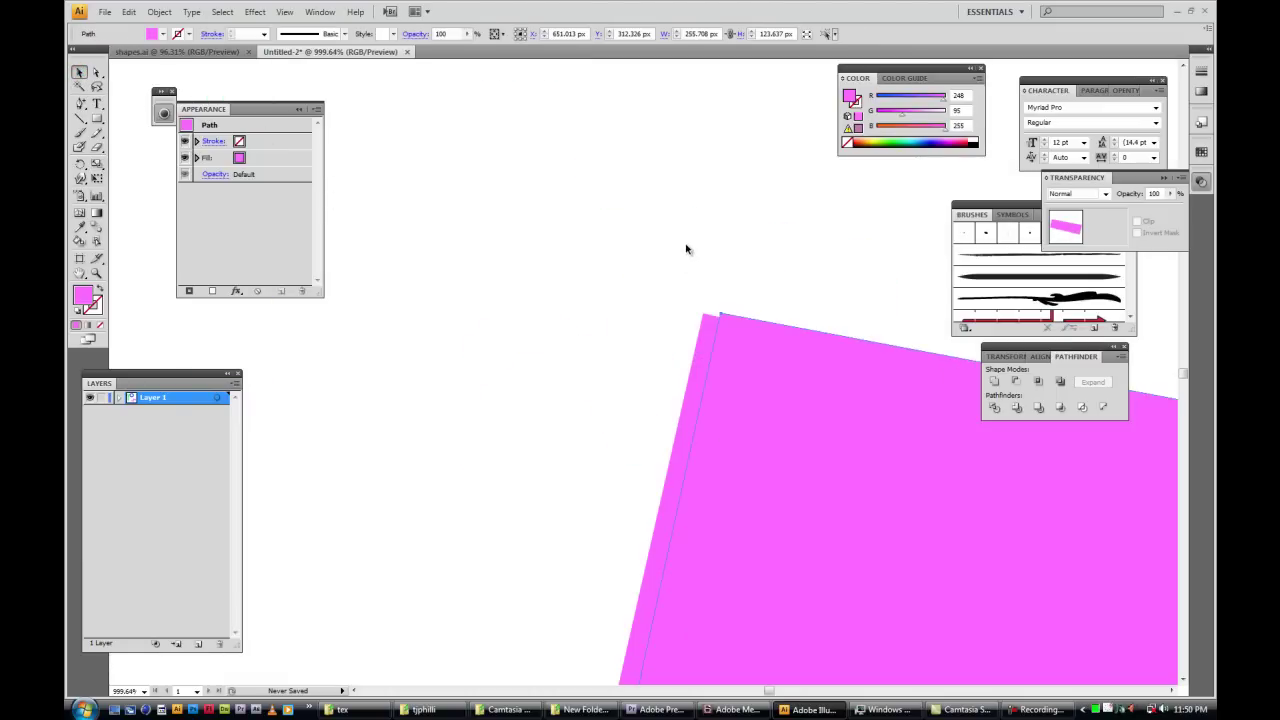
mouse_move(772, 376)
left_mouse_down()
mouse_move(757, 403)
mouse_move(758, 382)
left_mouse_up()
left_click(671, 306, "ctrl+alt")
left_click(690, 370, "ctrl+alt")
left_click(711, 432, "ctrl+alt")
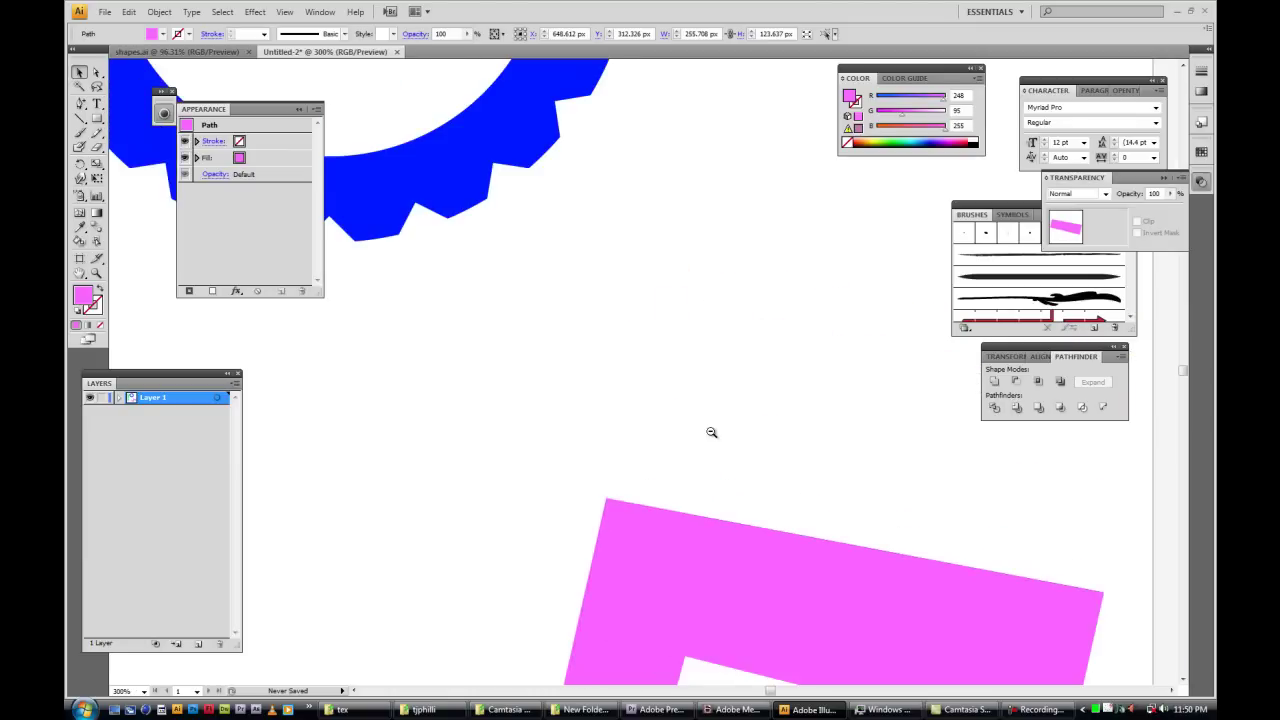
left_click(711, 432, "ctrl+alt")
left_click_drag(740, 531, 731, 537)
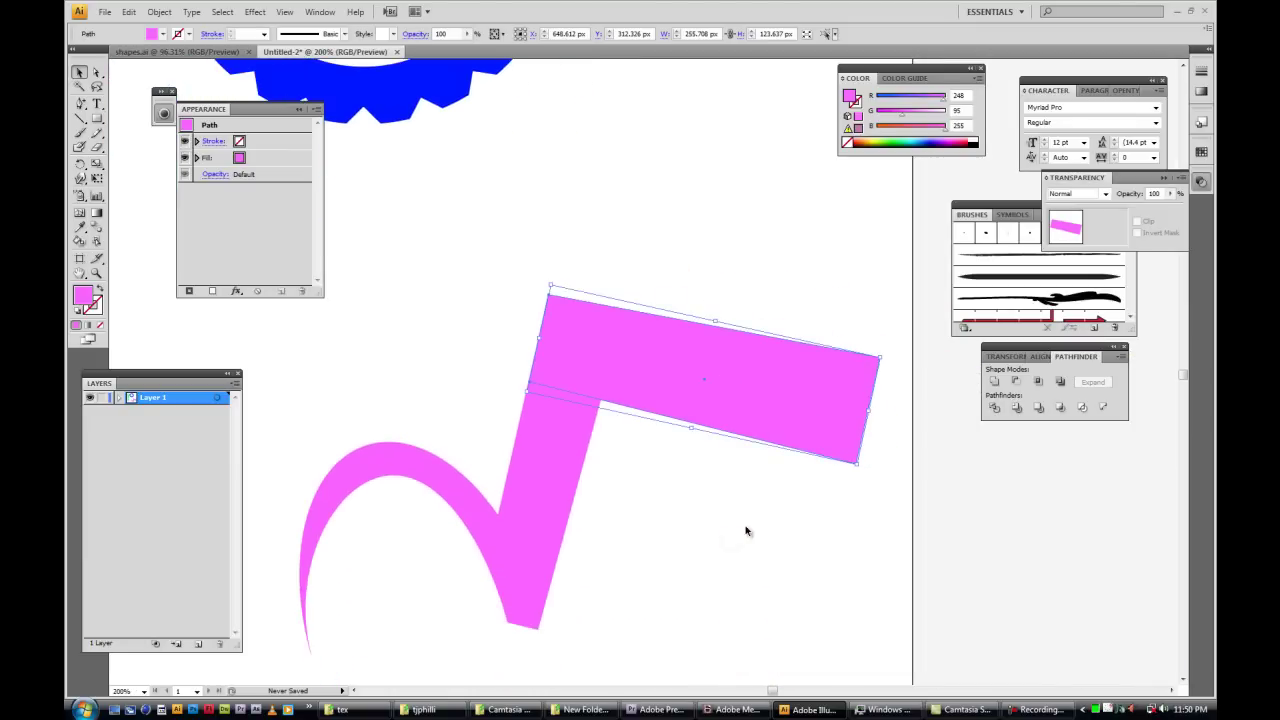
key("ctrl+shift+a")
- Draw a triangular arrowhead about 133 by 126 px with the Star tool set to 3 points at the upper bar's free end
left_click(786, 514, "ctrl+alt")
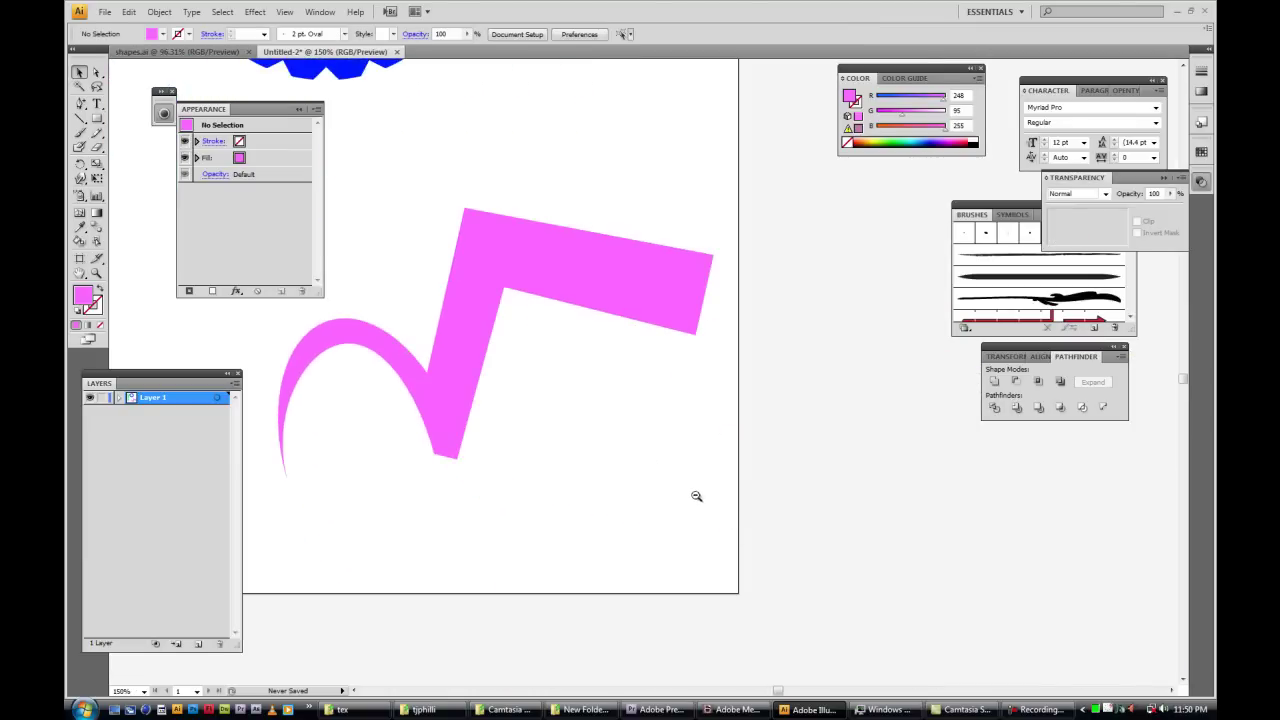
left_click(608, 421, "ctrl")
left_click_drag(658, 498, 651, 489)
left_click(686, 494, "ctrl+alt")
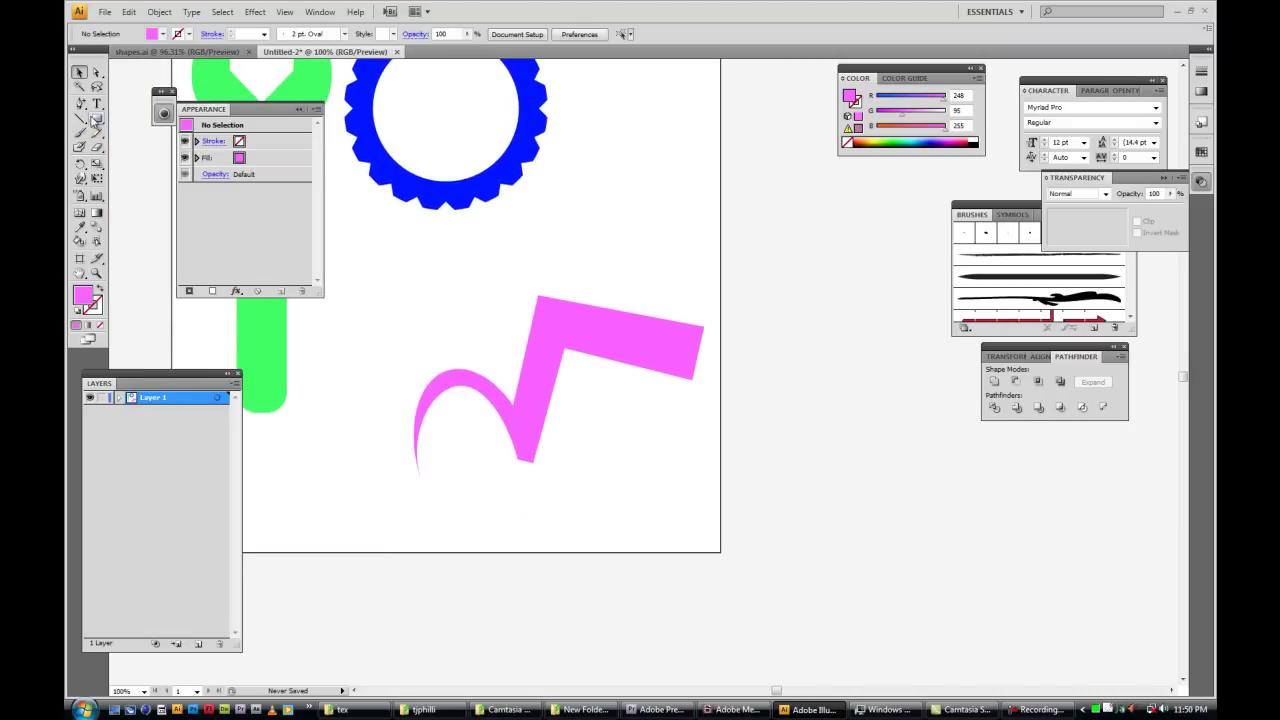
left_click_drag(95, 120, 140, 182)
left_click(667, 231)
left_click(705, 333)
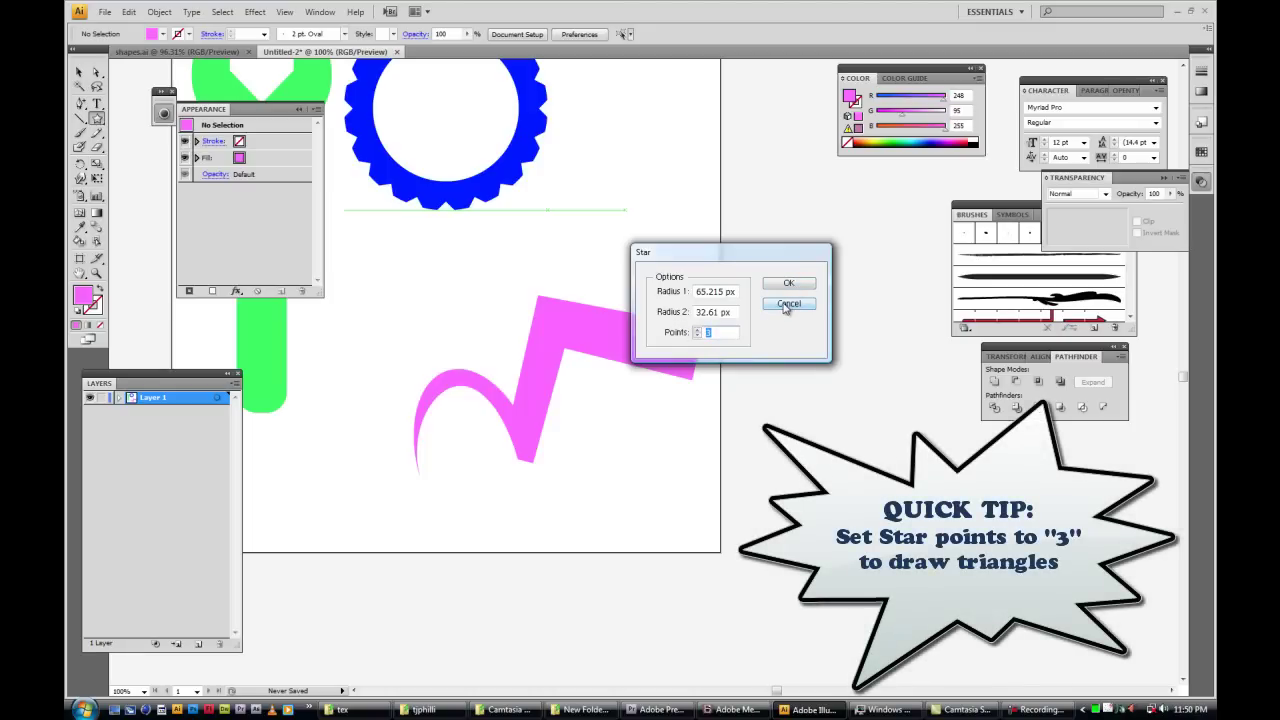
left_click(789, 303)
left_click(625, 252)
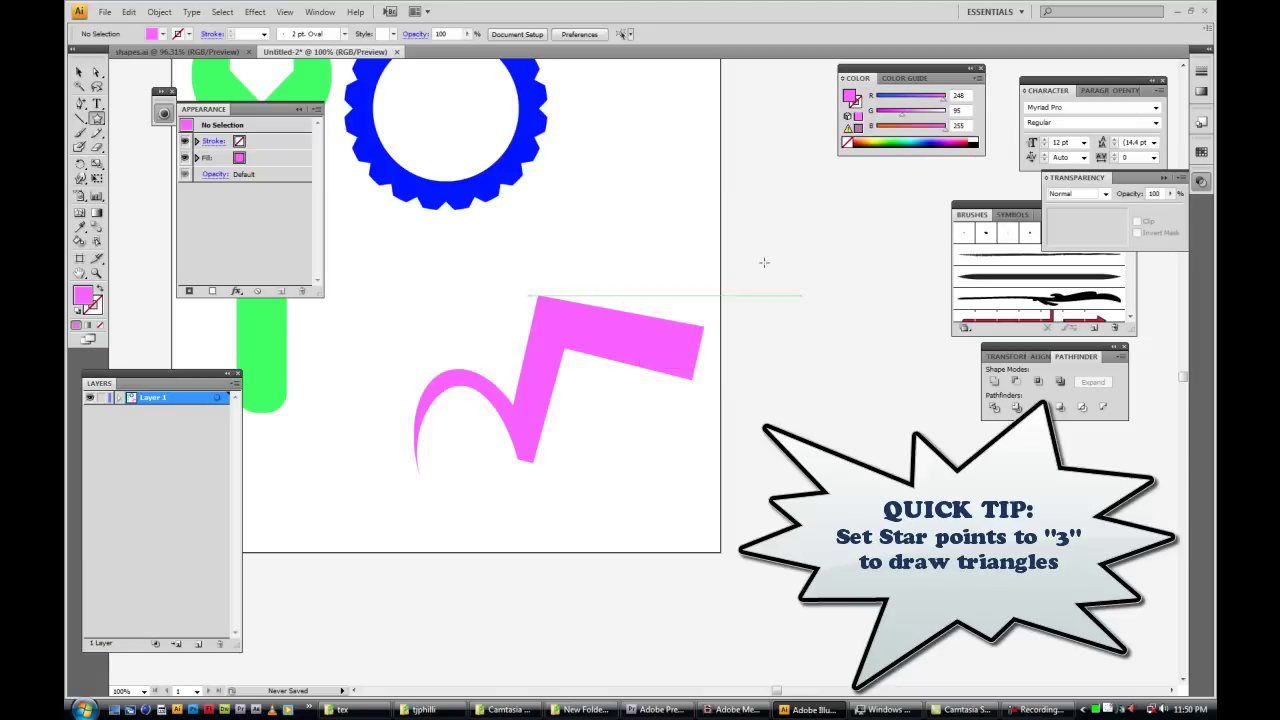
left_click_drag(757, 244, 768, 386)
left_click(80, 72)
left_click(837, 433)
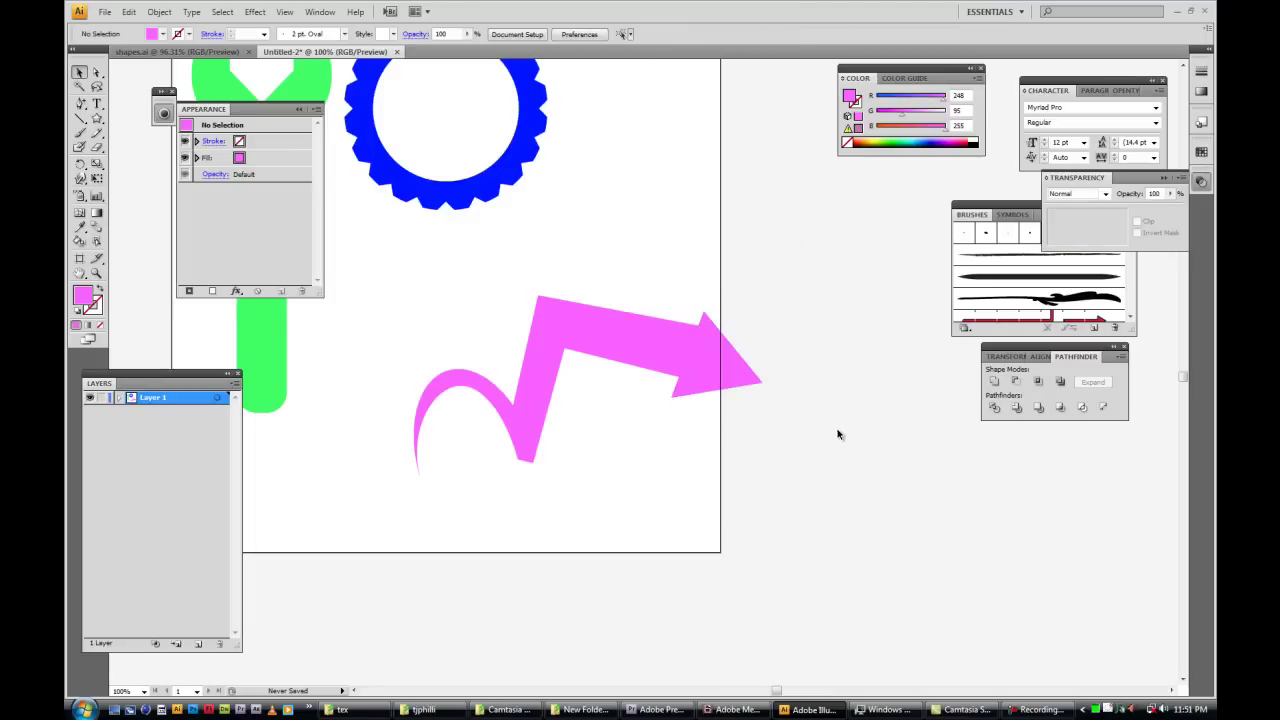
- Rotate the arrowhead slightly counterclockwise and adjust its position so it lines up with the upper bar
left_click(740, 373)
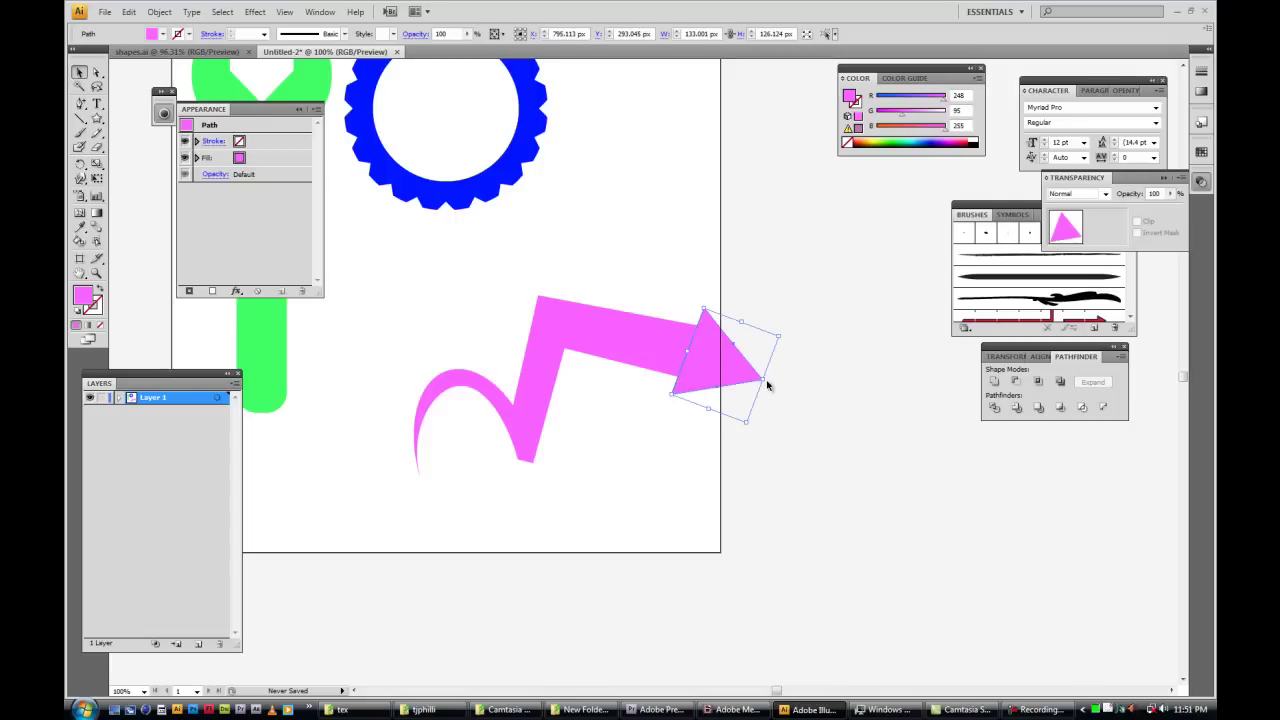
left_click_drag(767, 384, 766, 380)
left_click(766, 398)
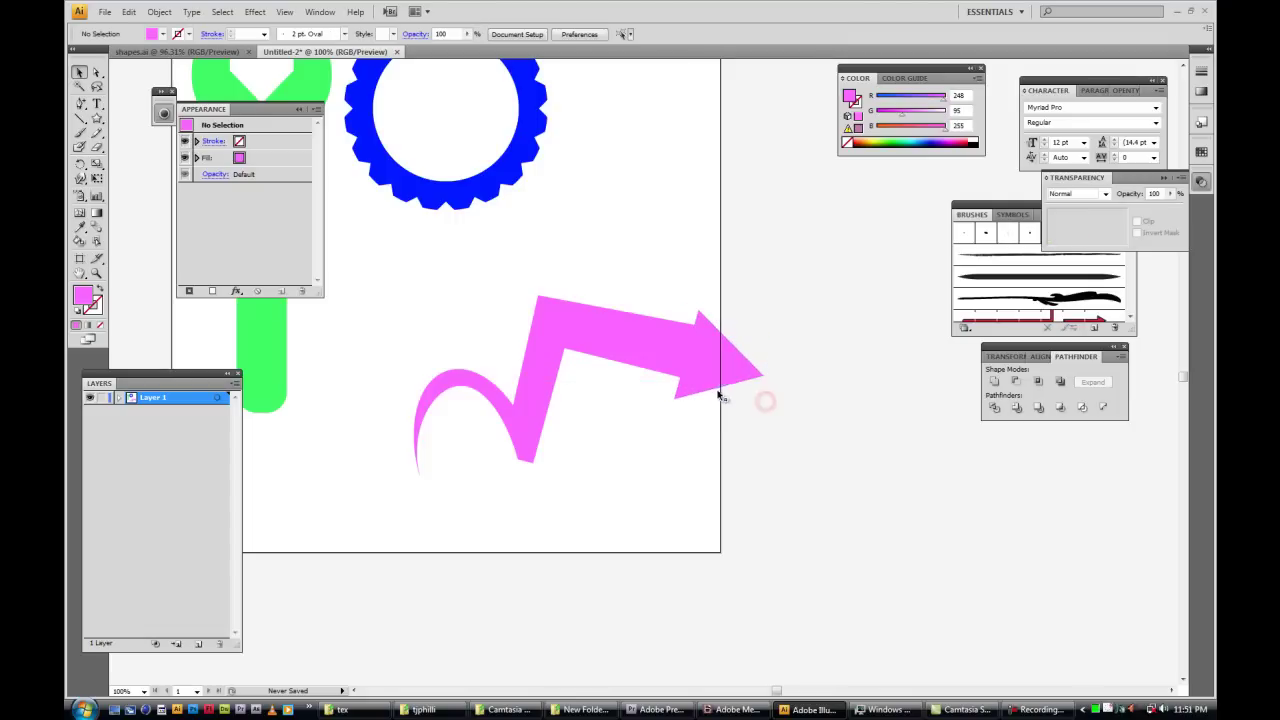
left_click(830, 395)
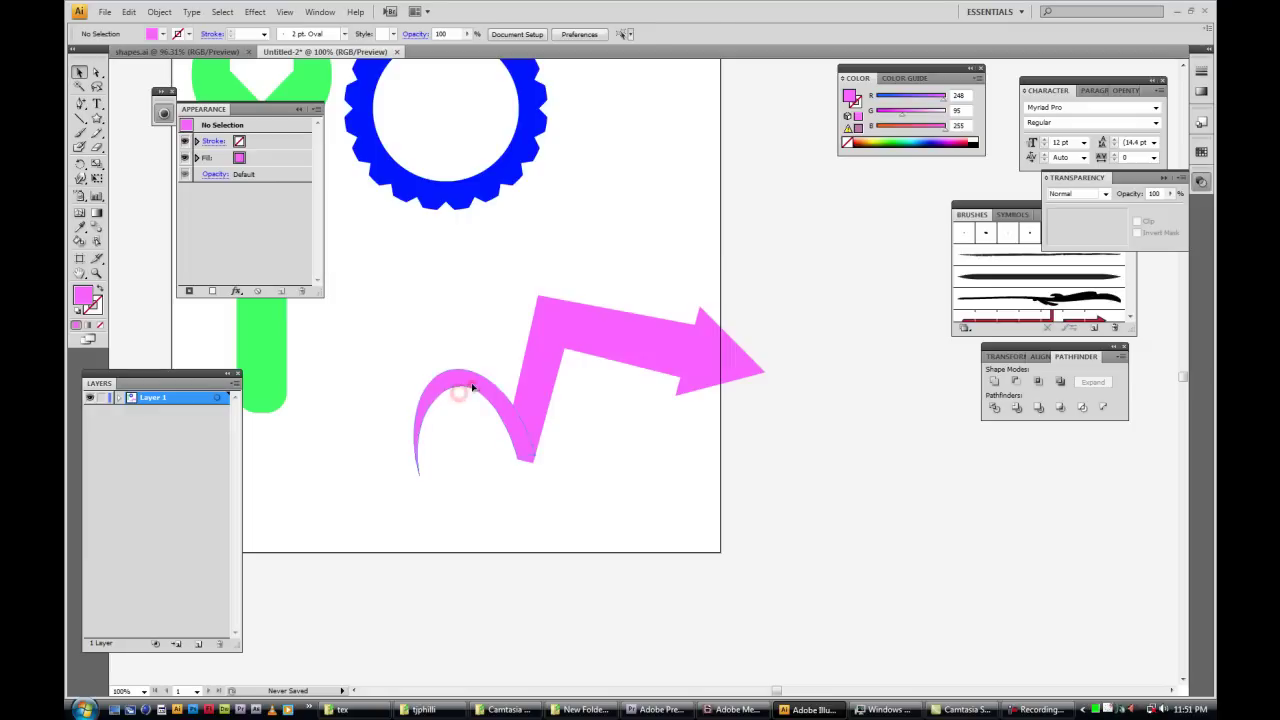
- Select the arc, both bars and the arrowhead, and merge them with Pathfinder Unite
left_click(539, 374)
left_click(629, 329)
left_click(712, 365)
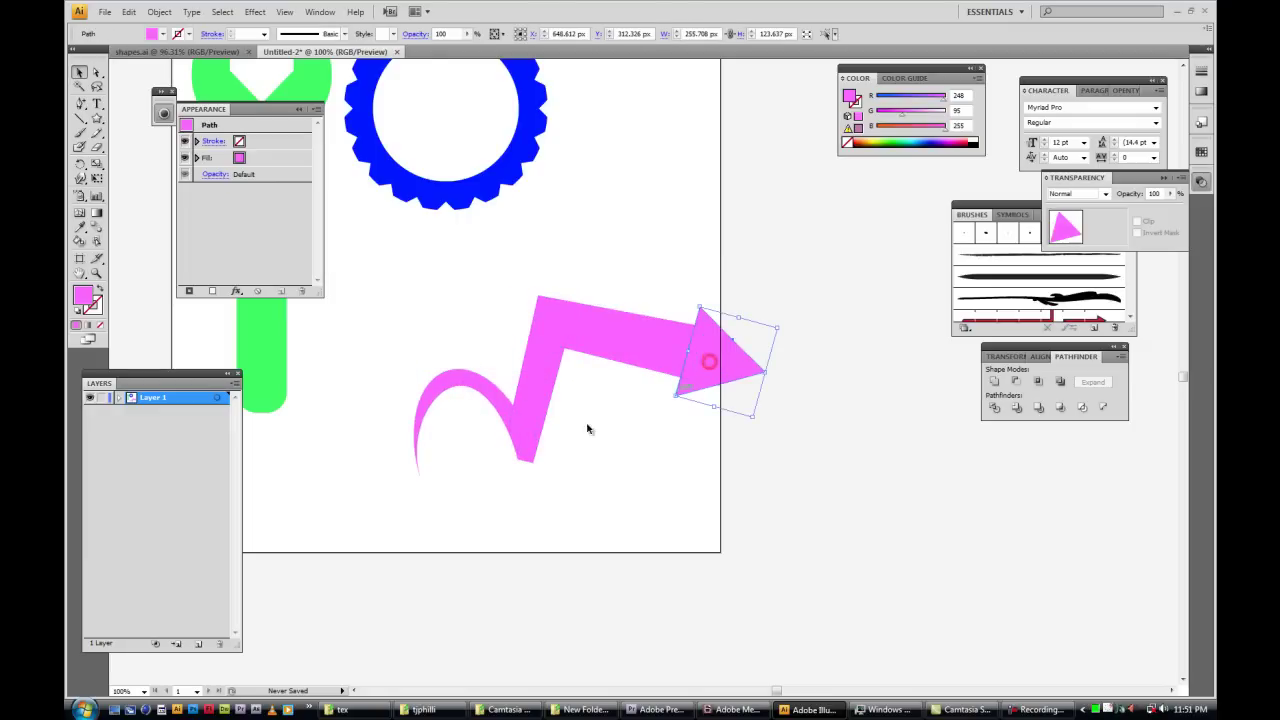
left_click_drag(407, 571, 712, 352)
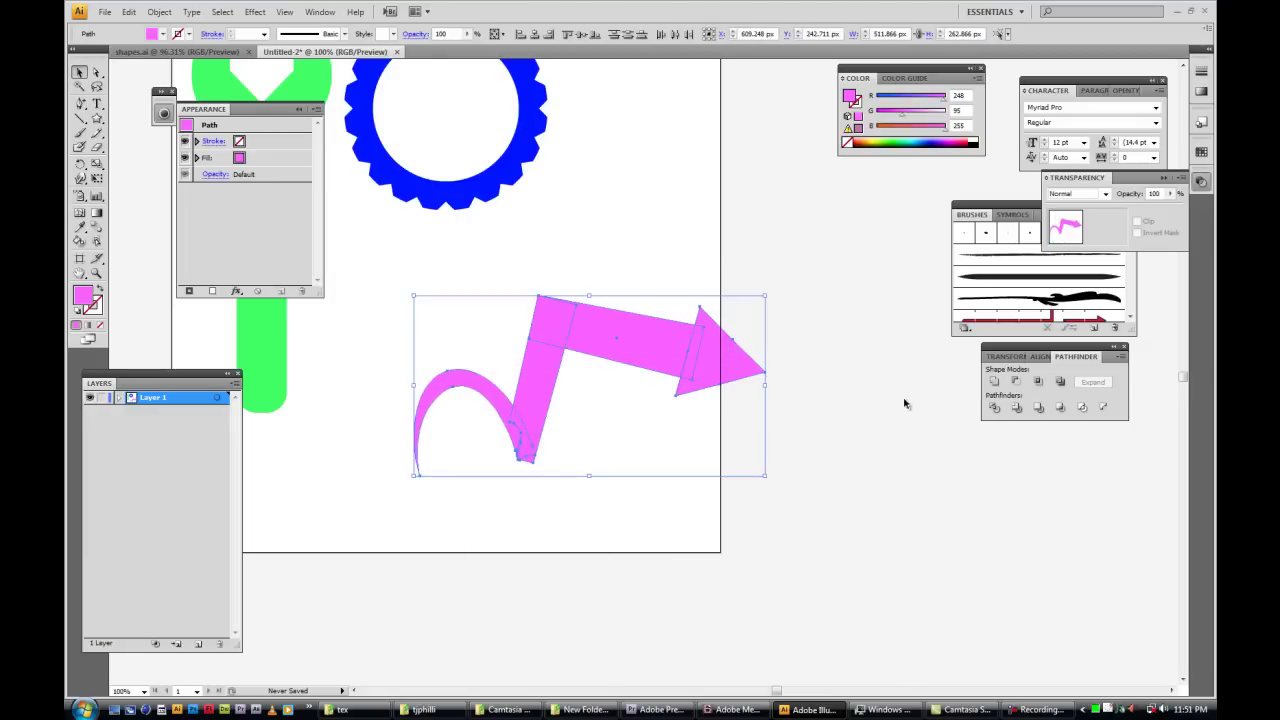
left_click(996, 383)
- Move the united pink arrow left so it fits inside the artboard below the gear
key("ctrl+minus")
key("ctrl+minus")
left_click_drag(654, 314, 638, 425)
left_click(566, 394)
left_click(580, 298)
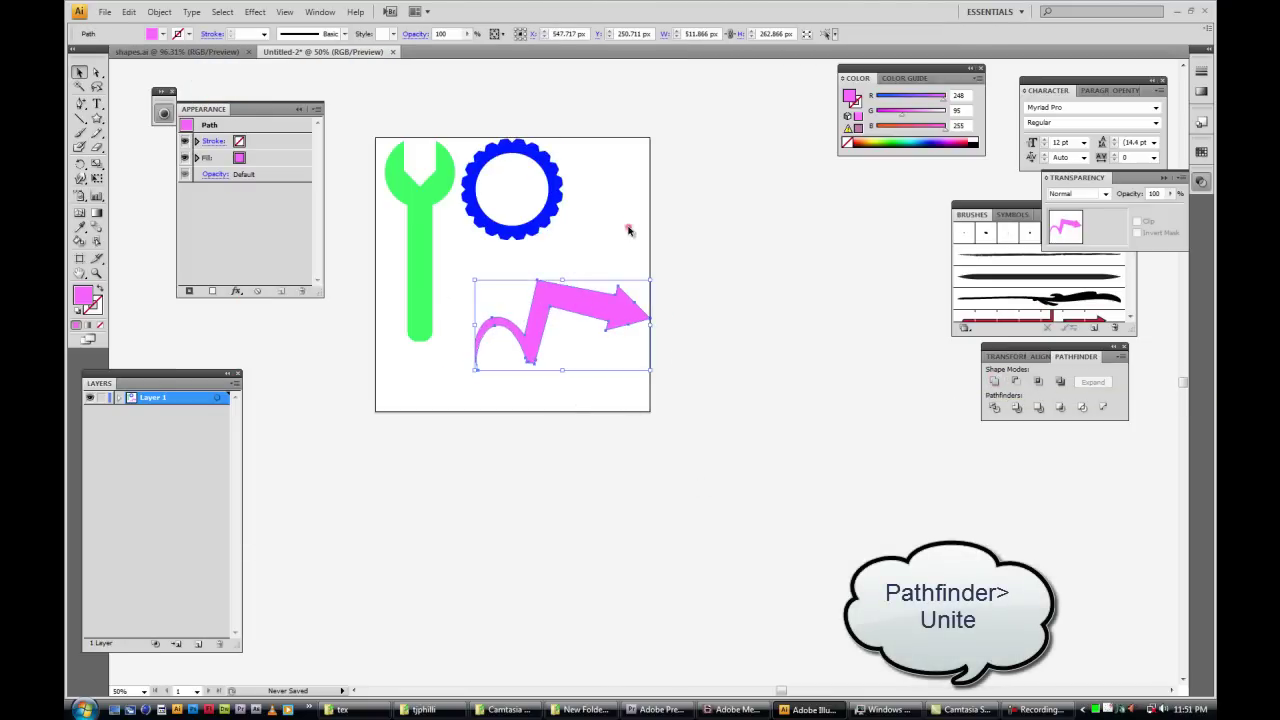
- Nudge the united pink arrow slightly up and left within the artboard, and deselect it
left_click_drag(590, 310, 570, 298)
left_click(493, 217)
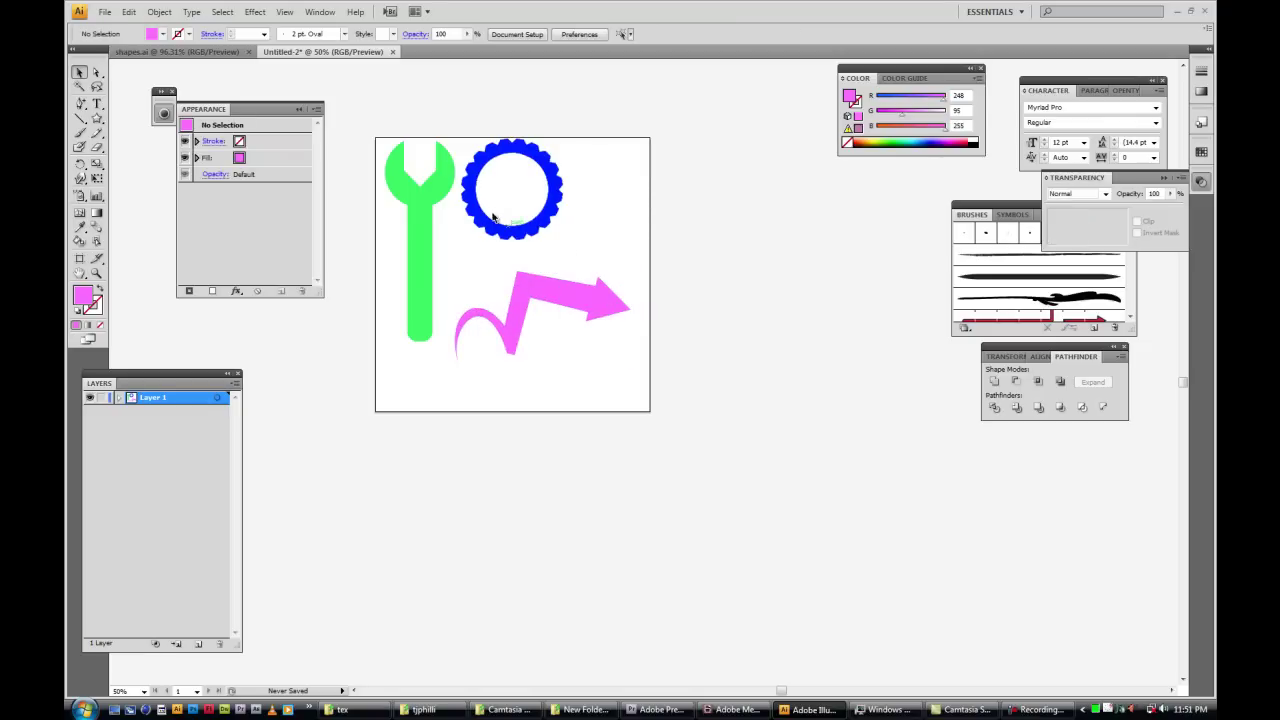
left_click(258, 12)
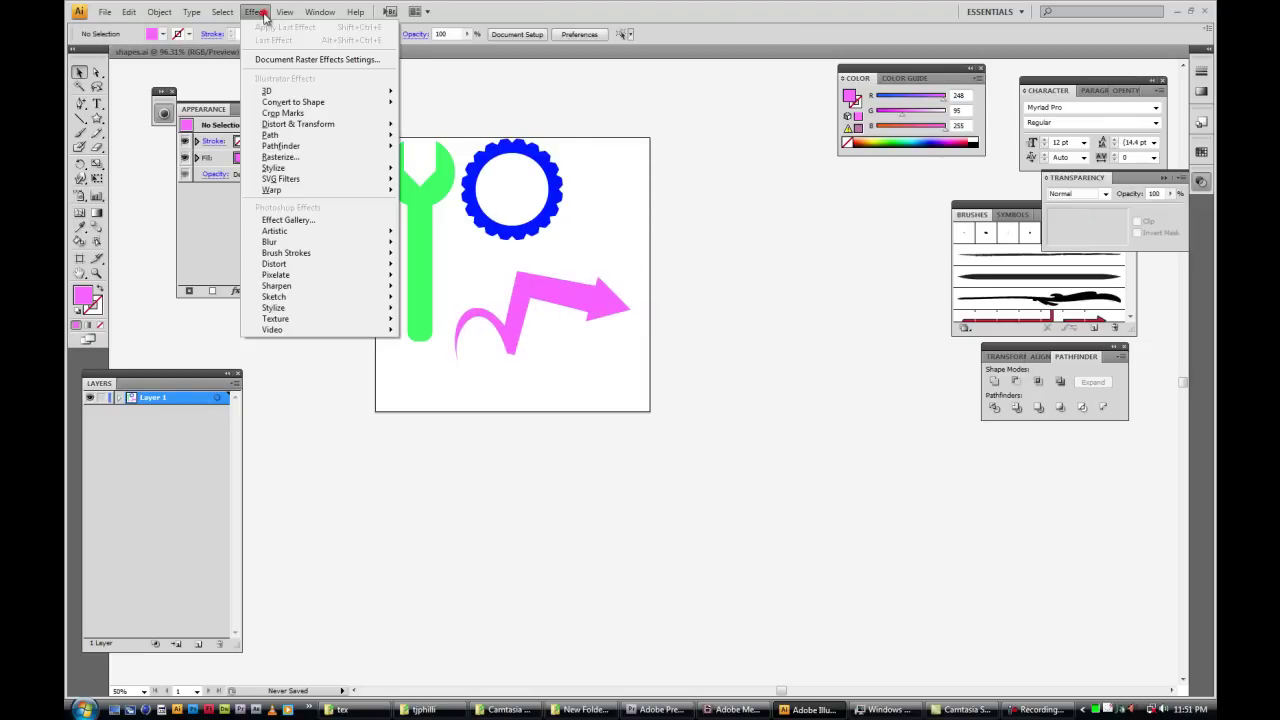
mouse_move(308, 91)
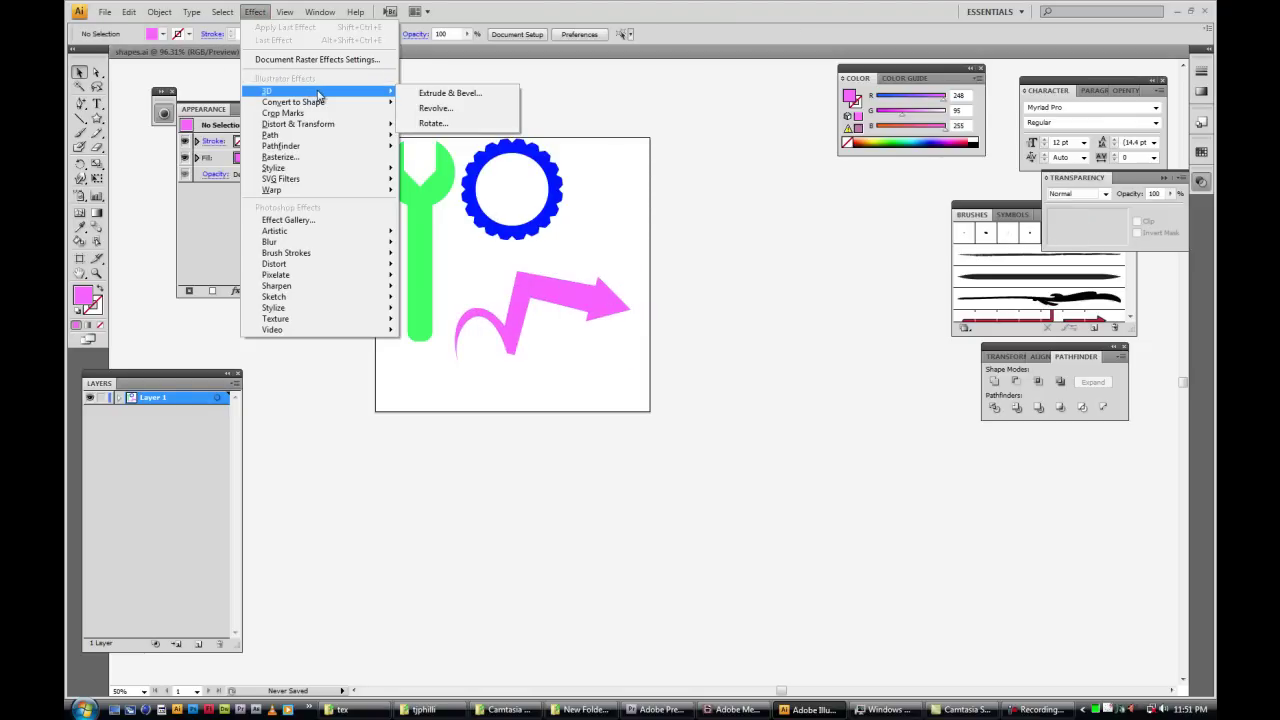
left_click(190, 80)
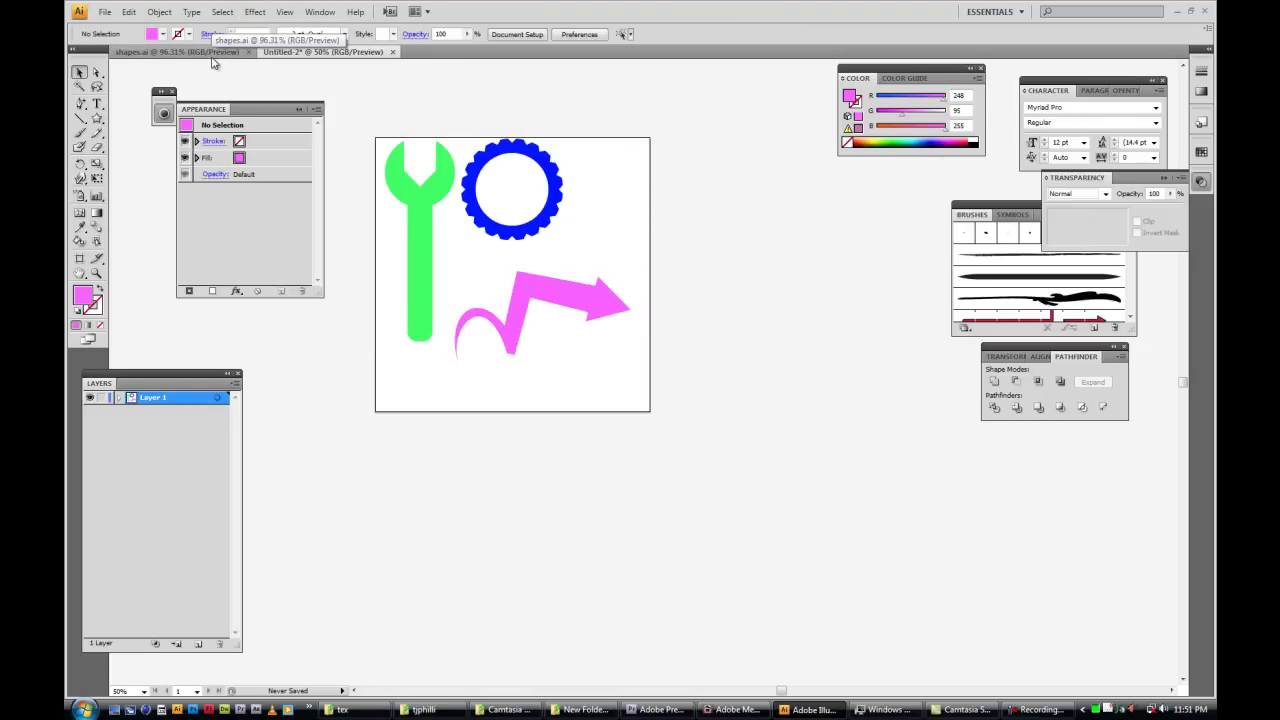
left_click(553, 291)
left_click(594, 245)
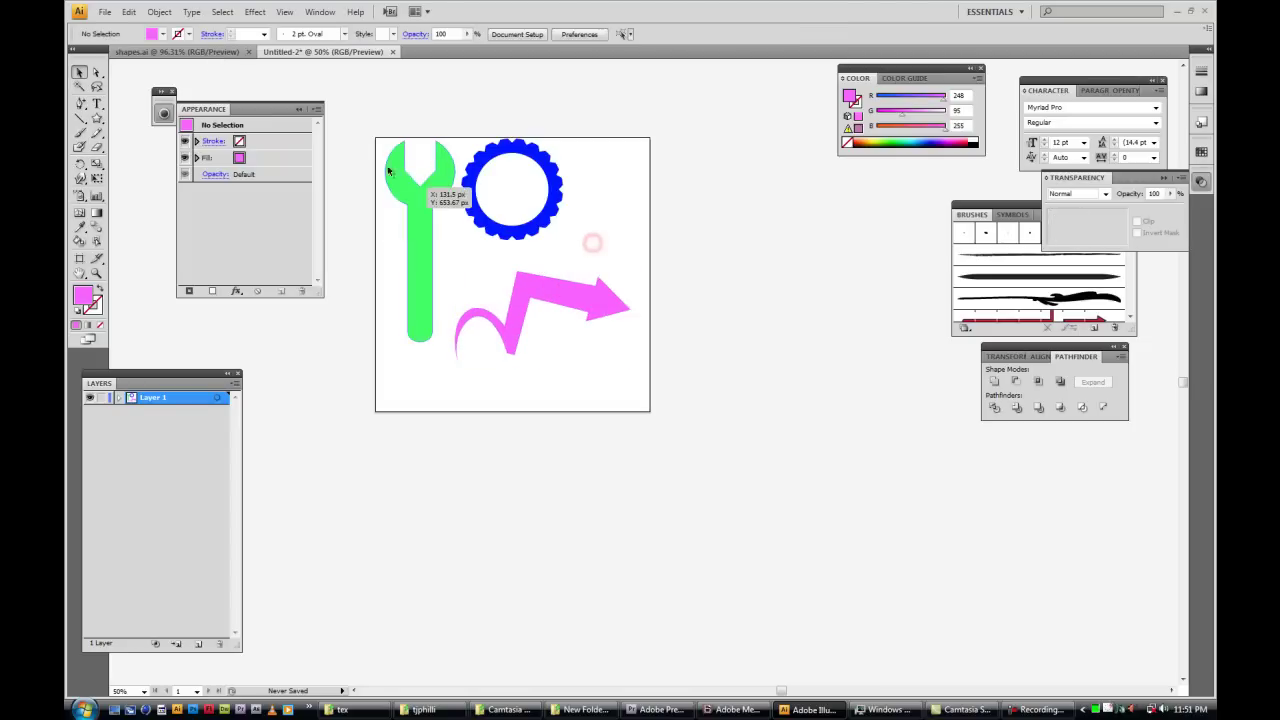
- Review the sample wrench, gear and zigzag arrow in shapes.ai, and return to the Untitled-2 document
left_click(205, 51)
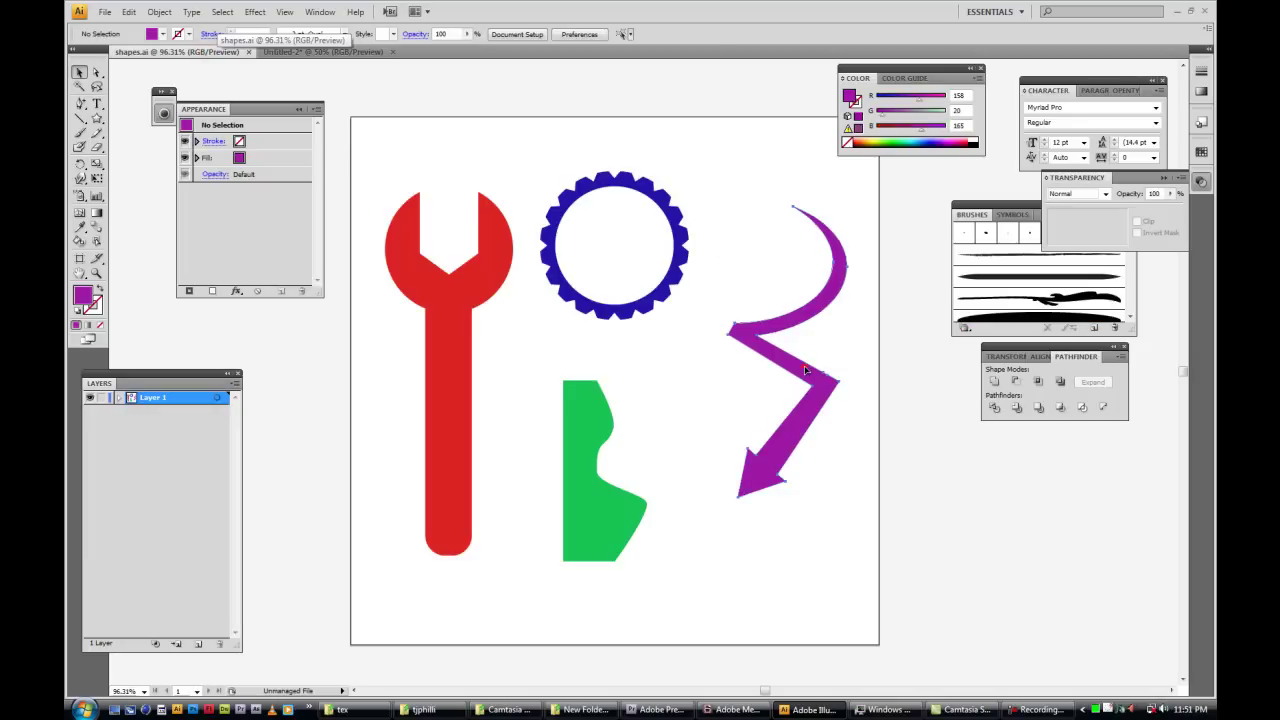
left_click_drag(815, 362, 720, 417)
left_click(720, 417)
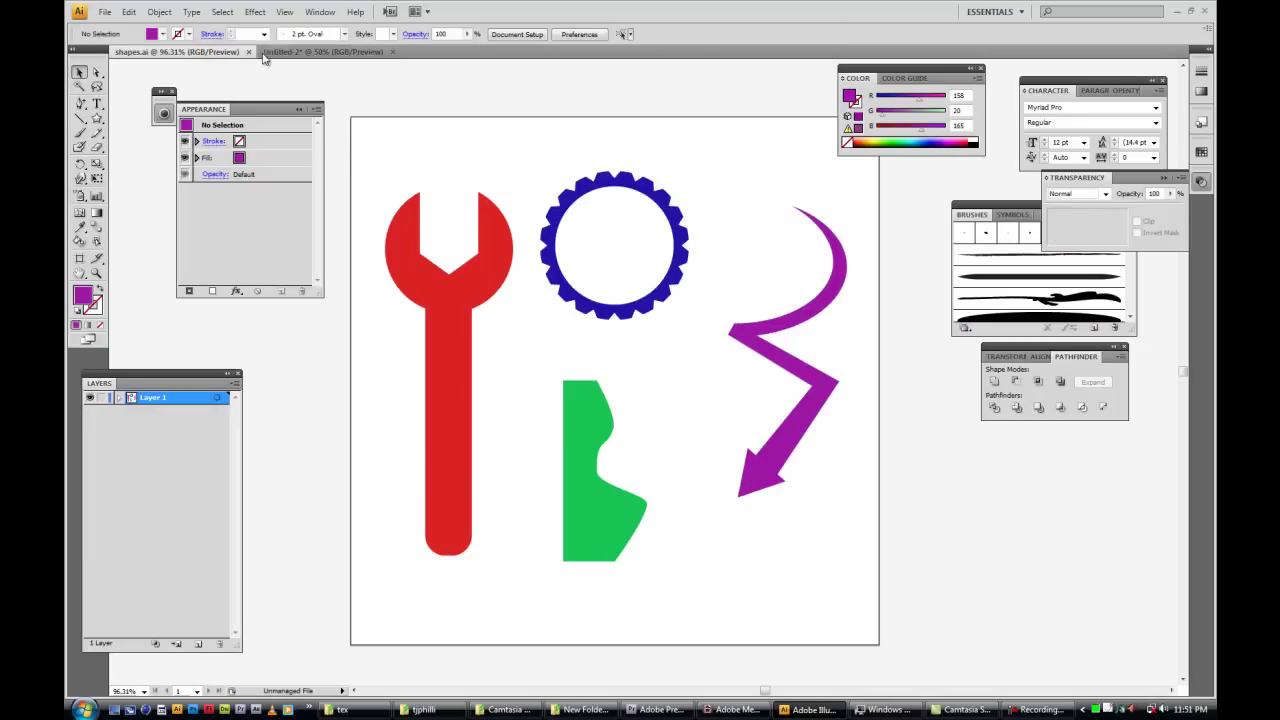
left_click(322, 51)
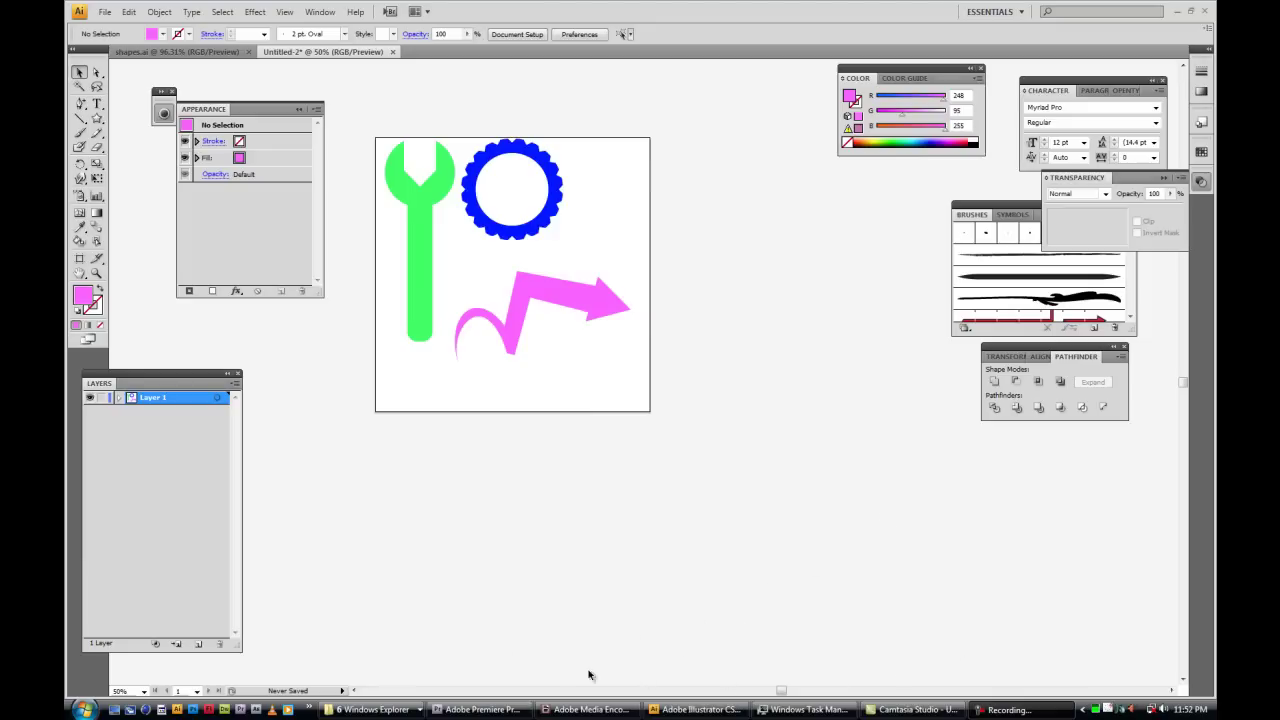
- Switch to Windows Photo Gallery, look through the "Spin Your Wheels" renders from render1.jpg to render4.jpg, and return to Illustrator
left_click(372, 709)
left_click(411, 606)
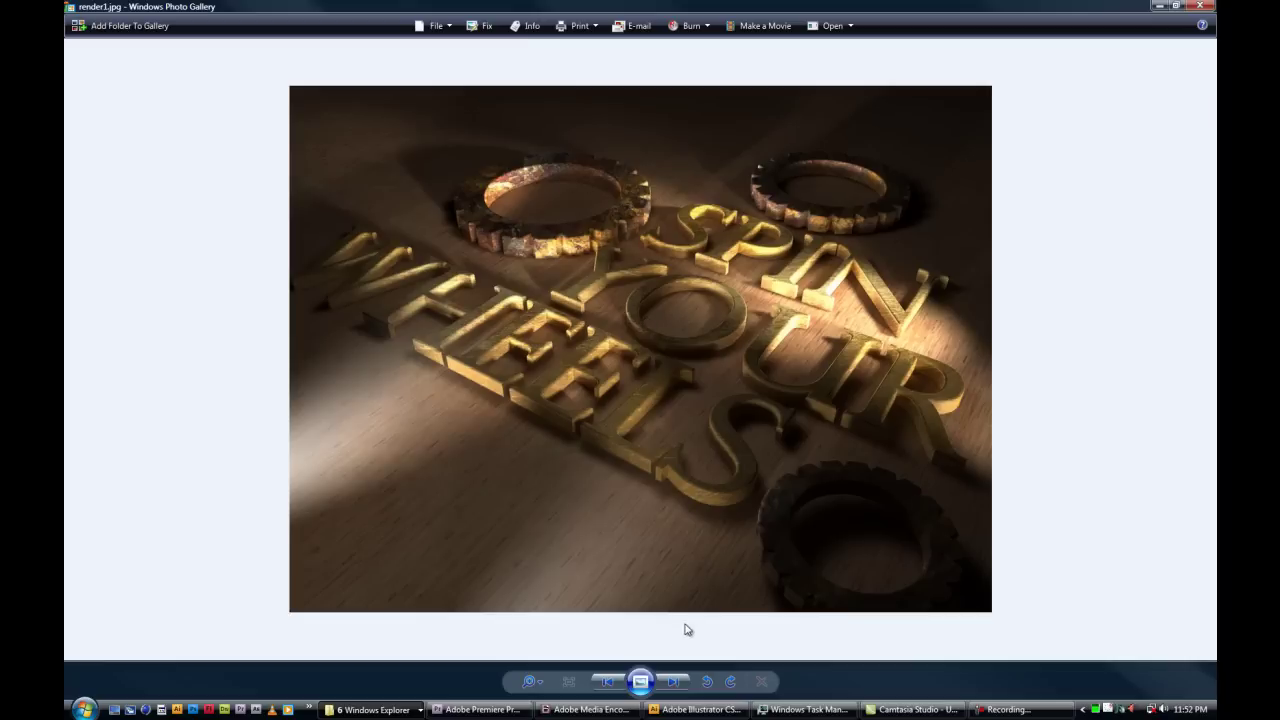
left_click(676, 682)
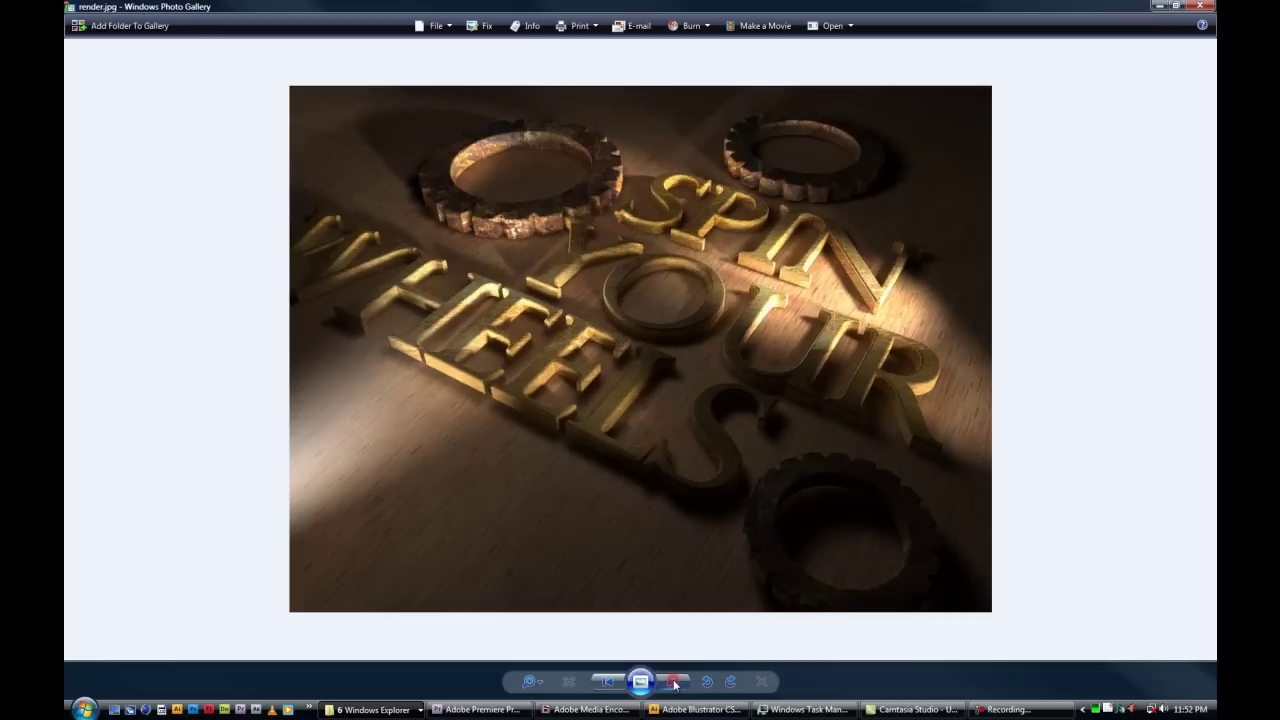
left_click(674, 684)
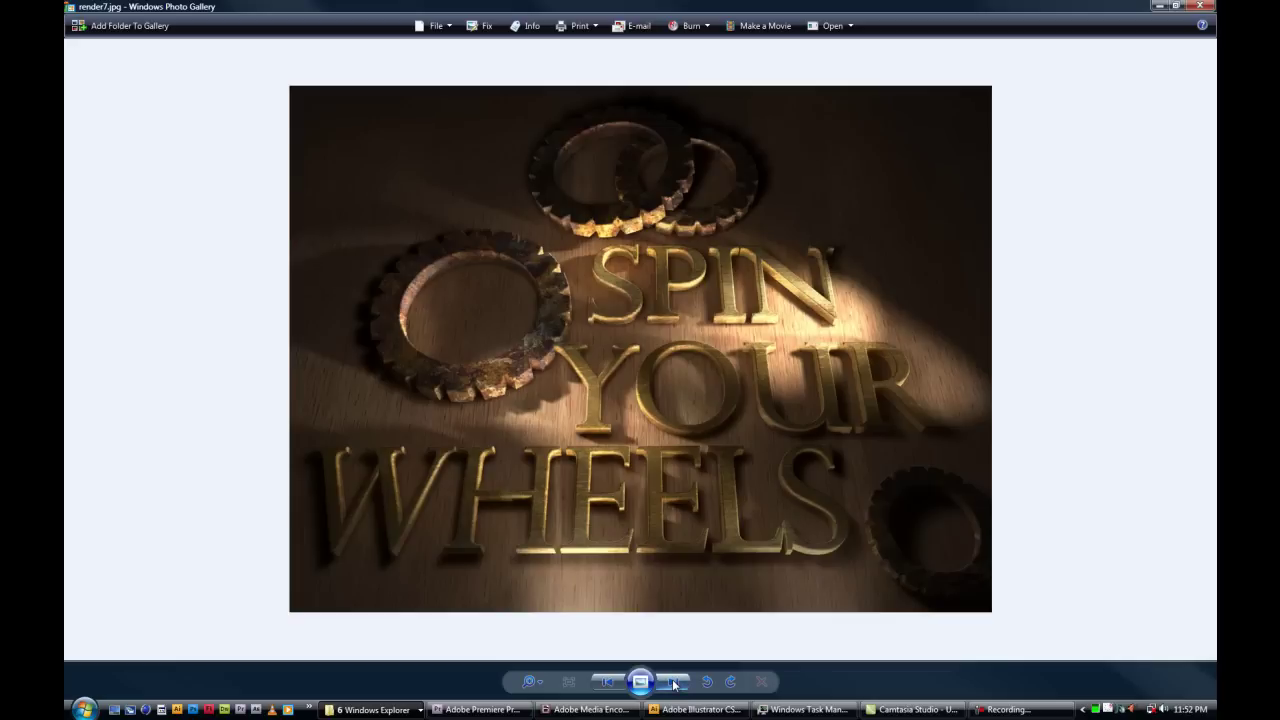
left_click(674, 684)
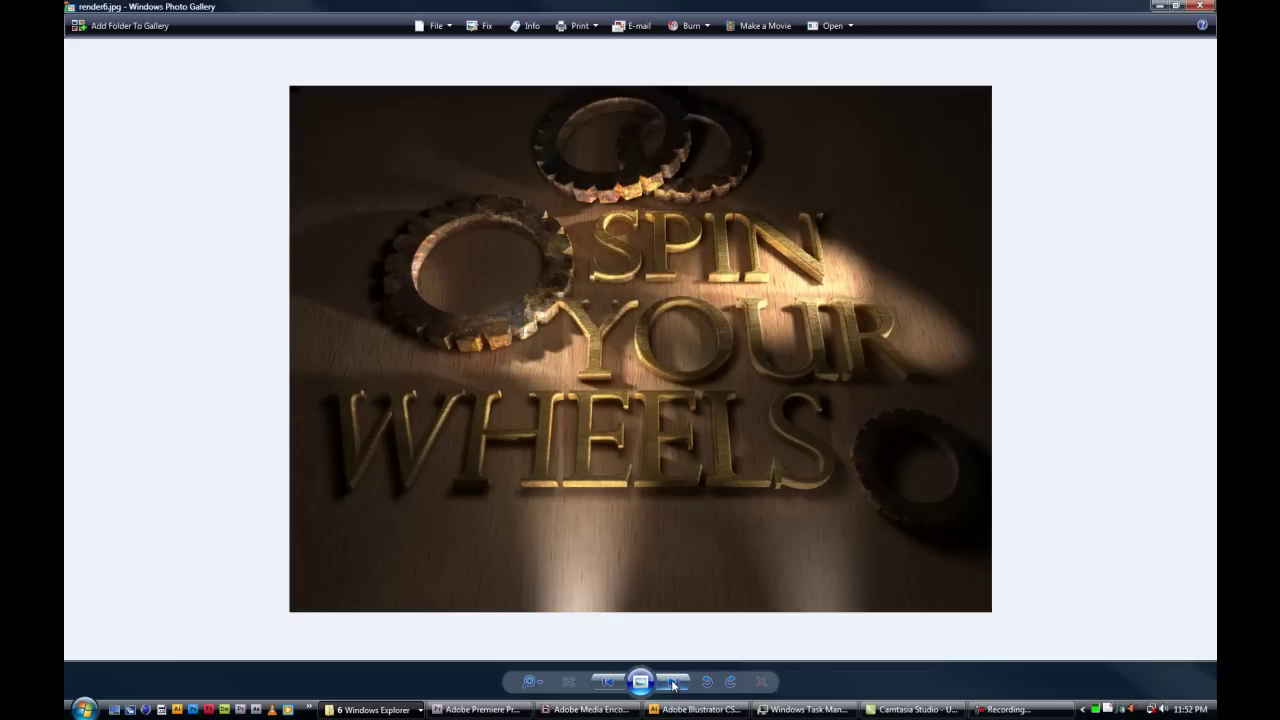
left_click(674, 684)
left_click(674, 684)
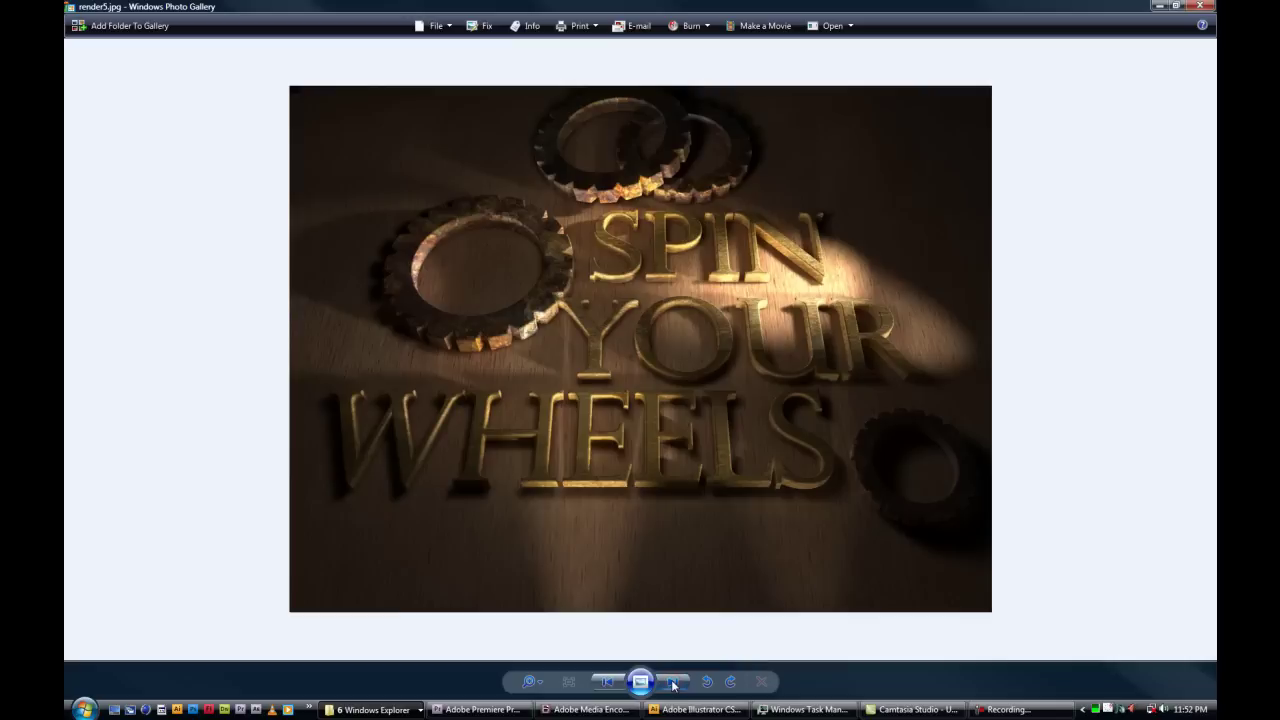
left_click(674, 684)
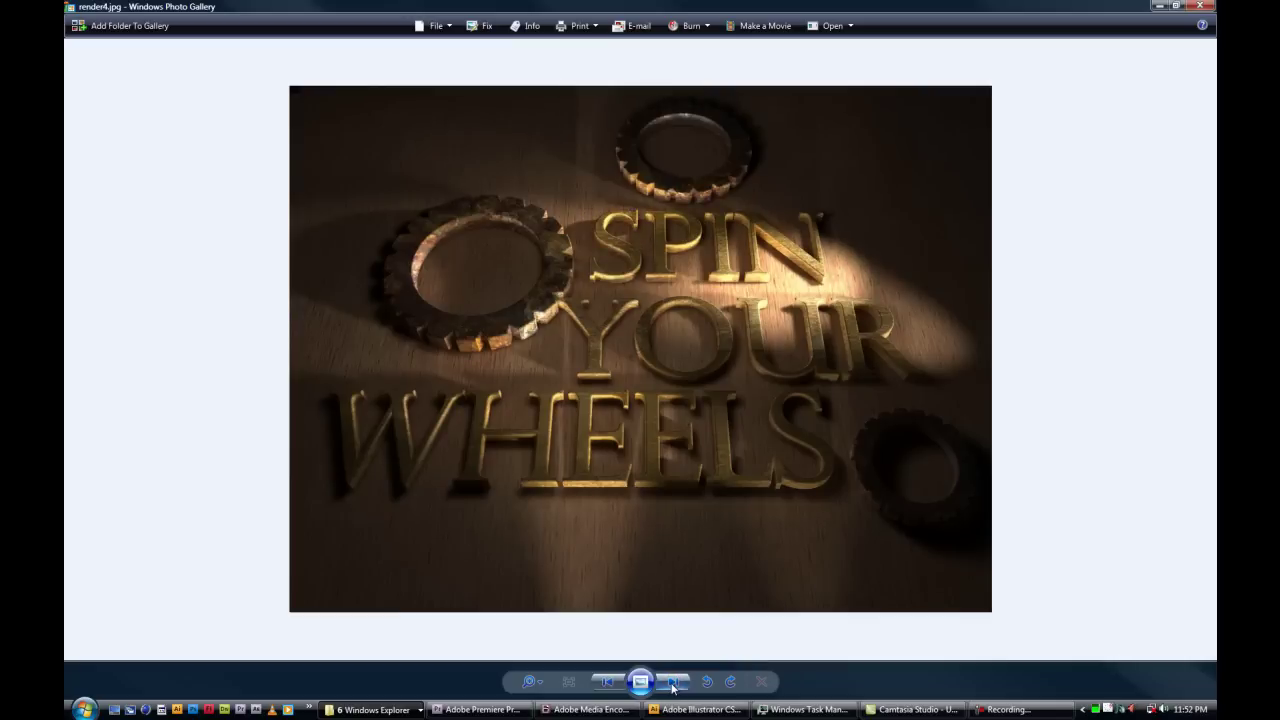
left_click(695, 709)
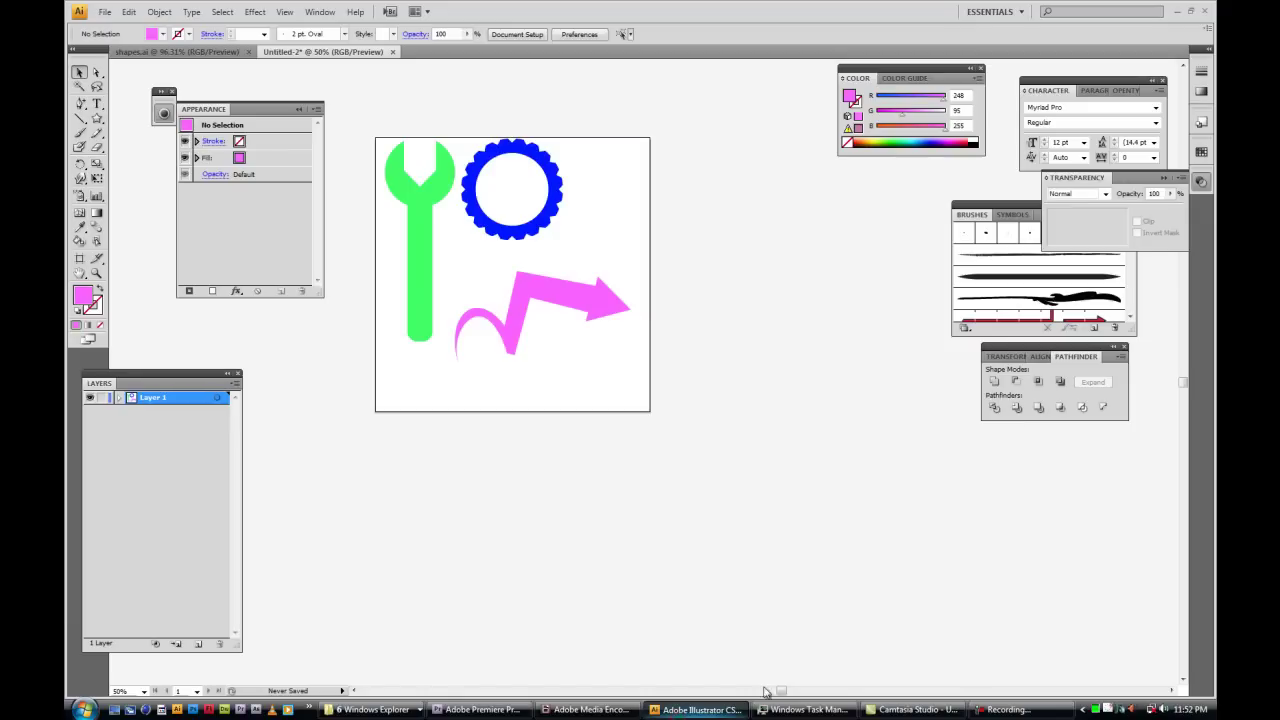